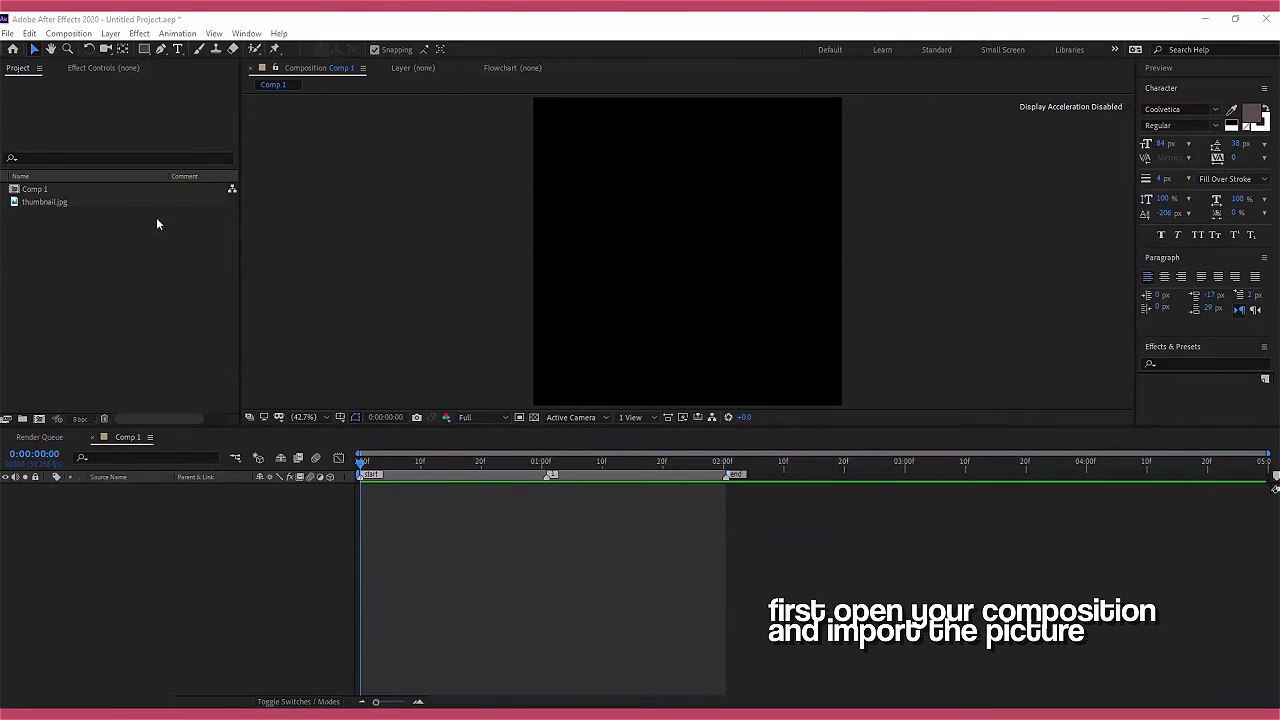
Add thumbnail.jpg to Comp 1 and trim the layer to end at 2 seconds
drag(134, 203, 462, 551)
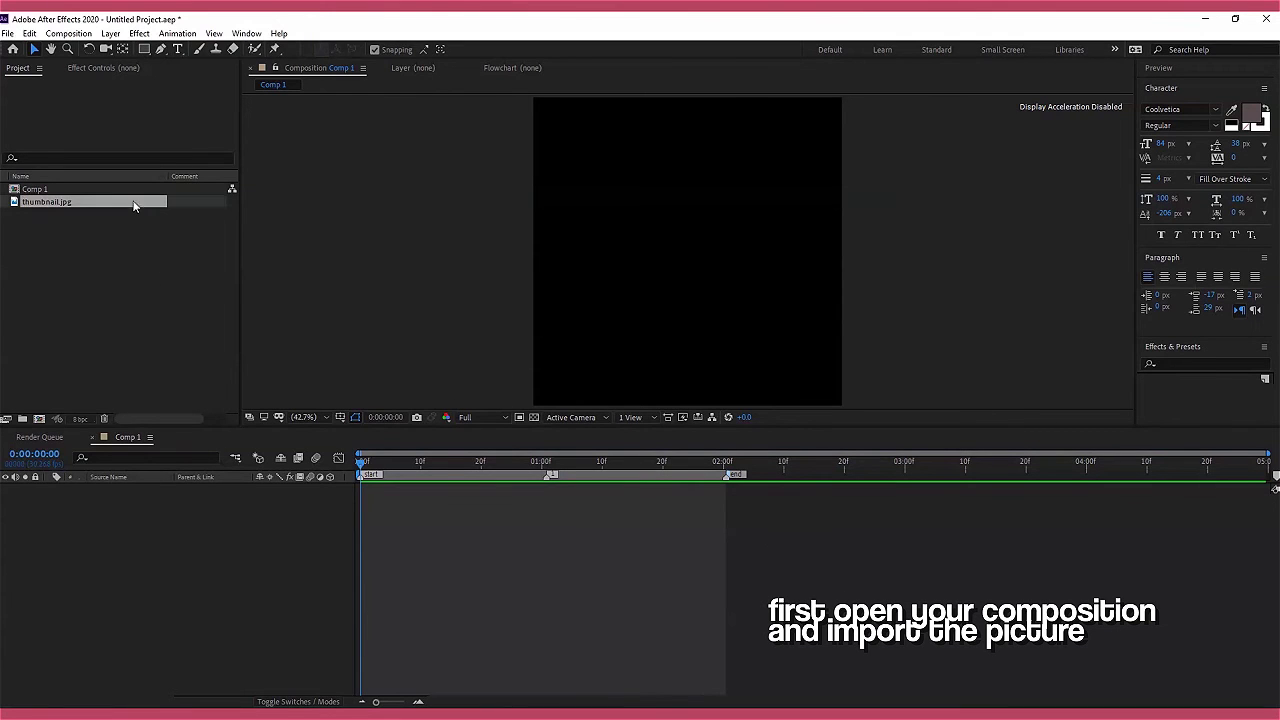
click(725, 464)
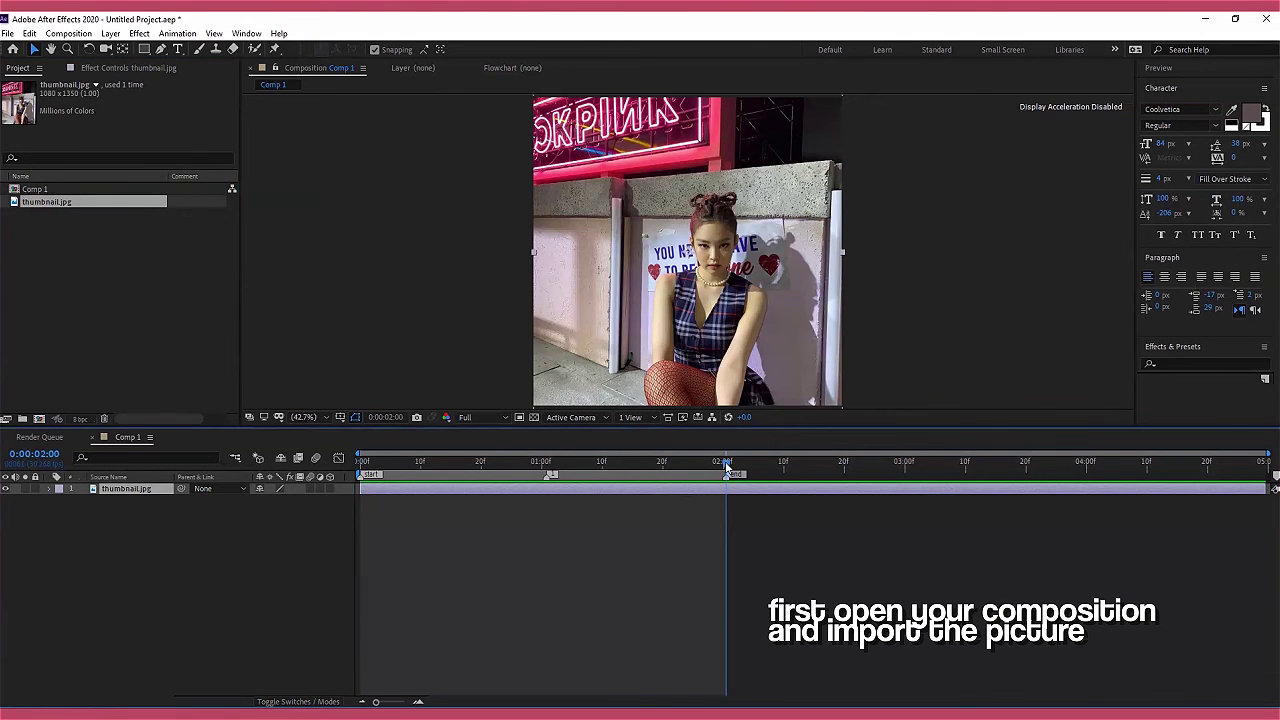
key(alt+bracketright)
key(Home)
Scale the photo layer to 197% and nudge it slightly up and right
click(429, 489)
key(s)
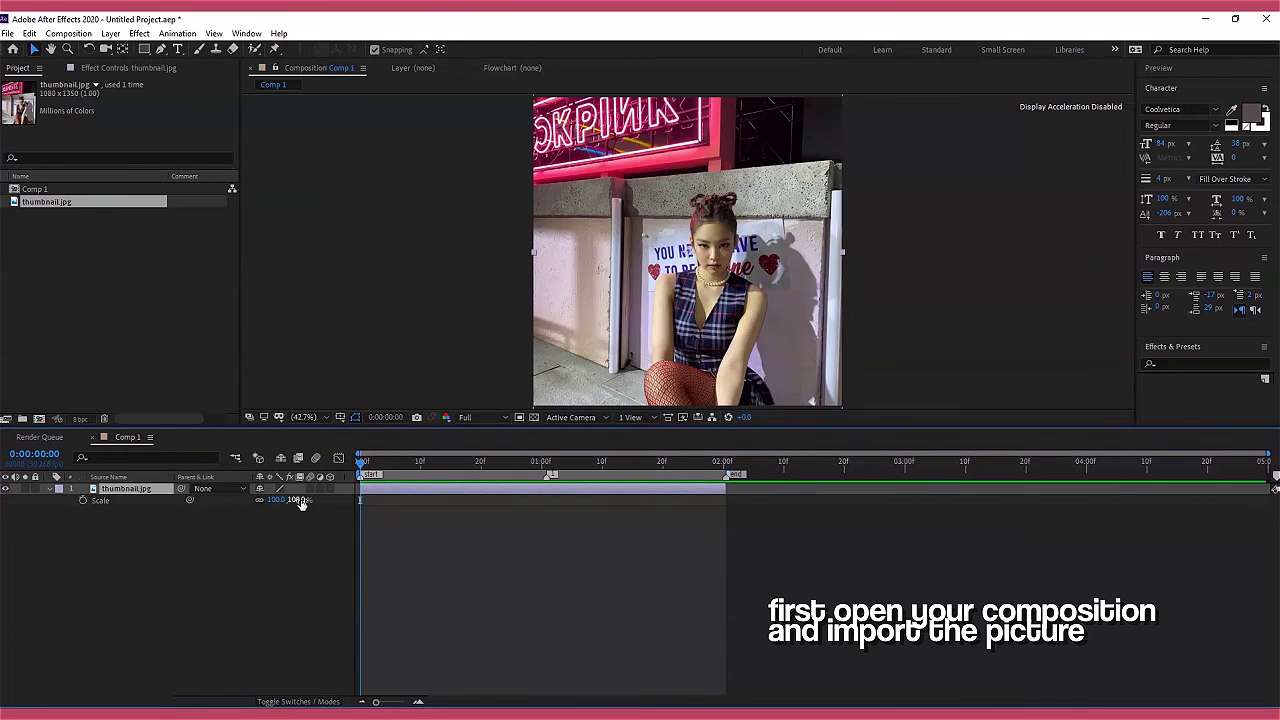
drag(301, 503, 659, 281)
click(719, 475)
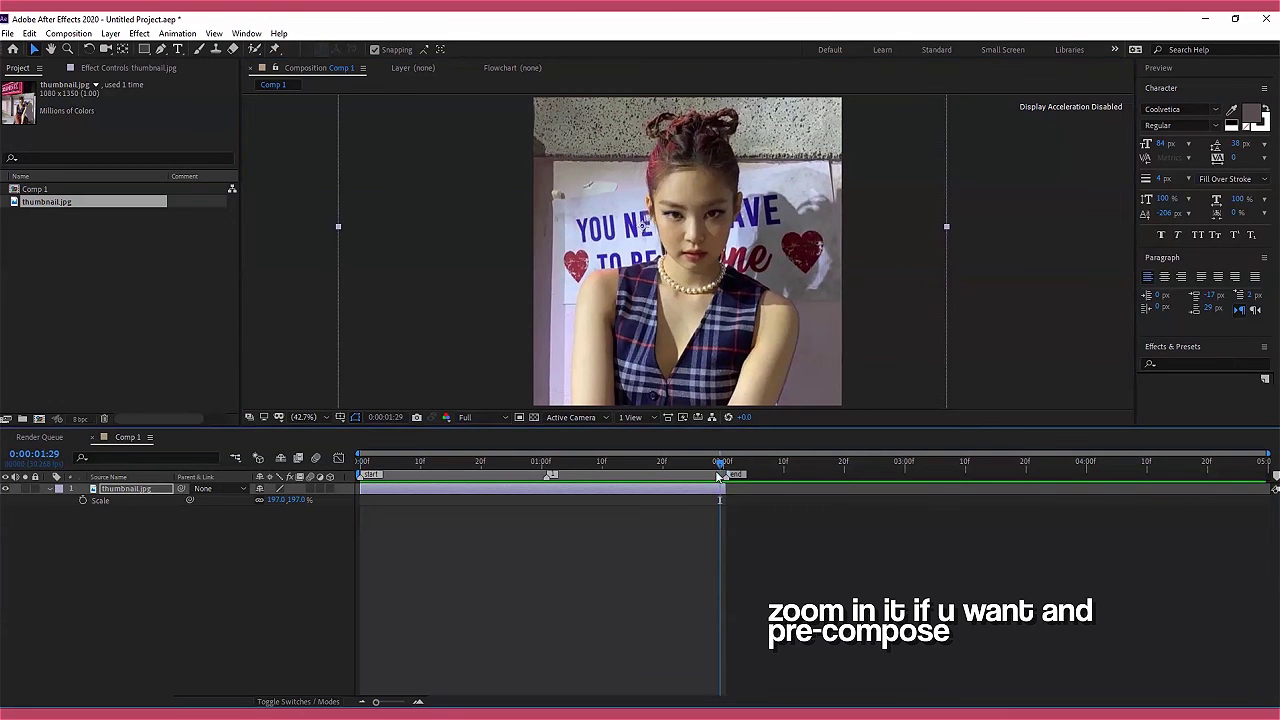
Pre-compose the photo layer
right_click(717, 475)
click(726, 446)
click(669, 446)
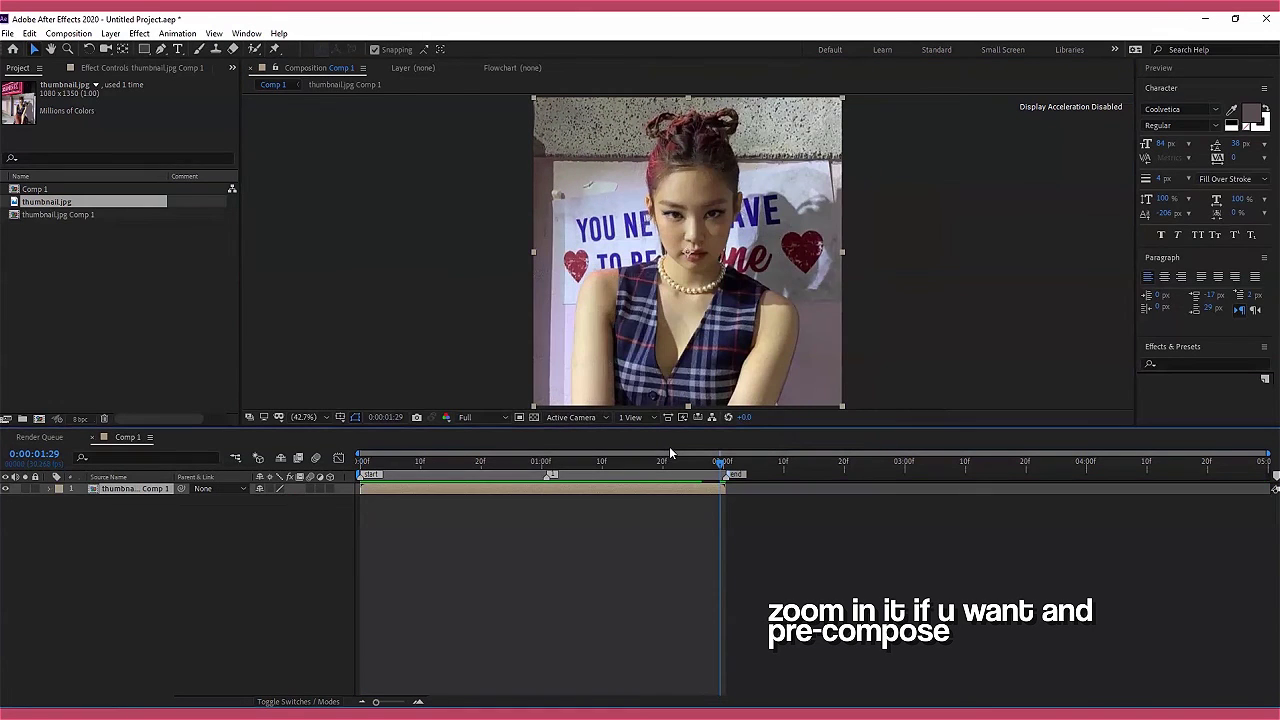
Duplicate the pre-composed layer and enable motion blur on all six layers
key(ctrl+d)
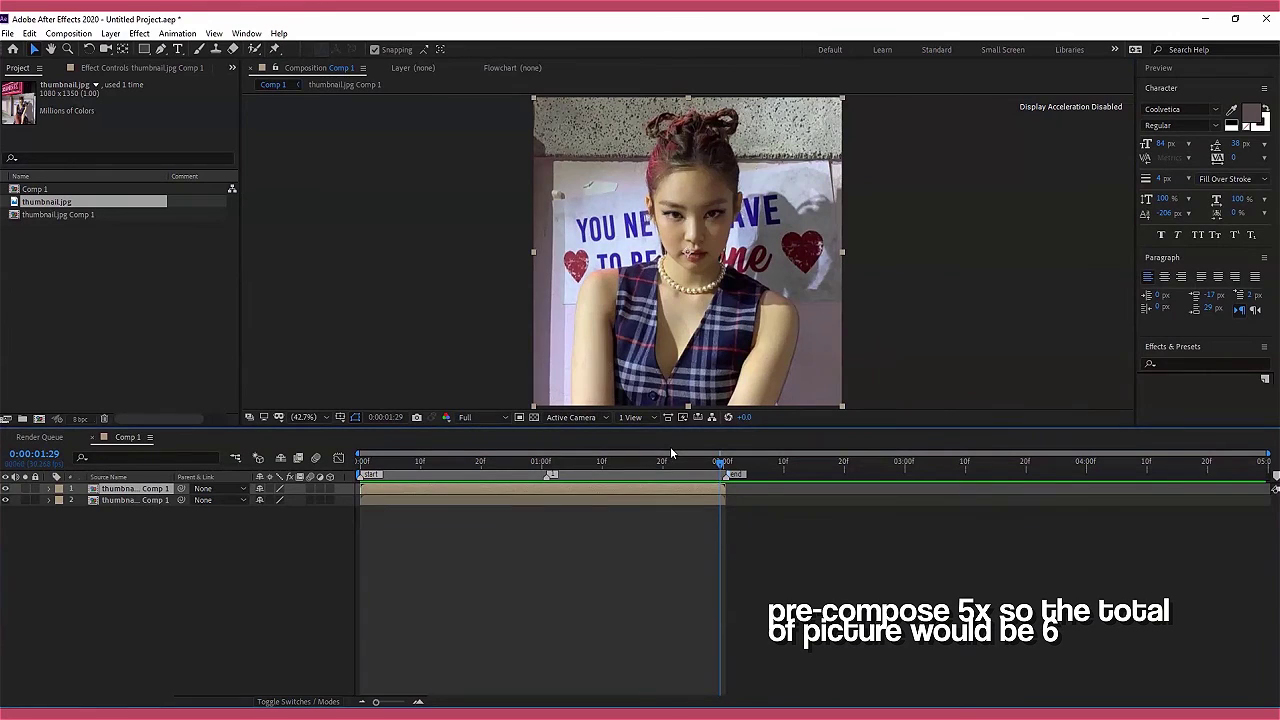
key(ctrl+d)
key(ctrl+d)
key(ctrl+d)
key(ctrl+d)
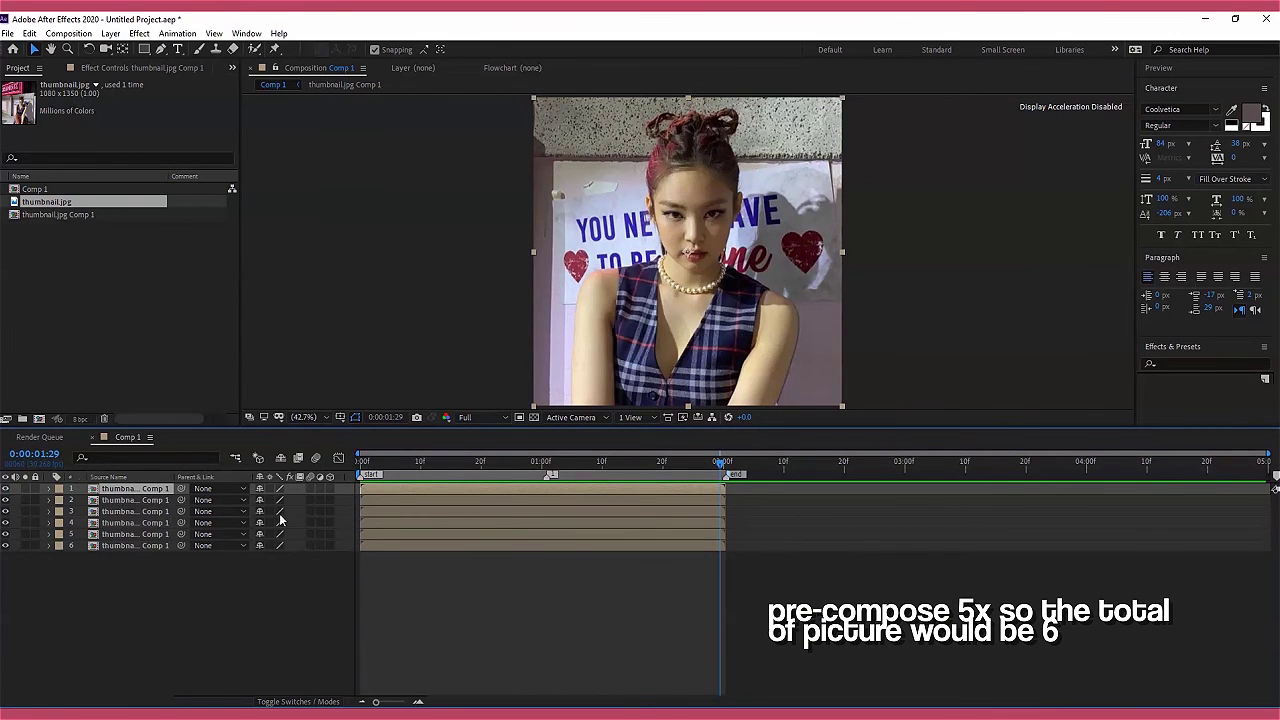
drag(309, 488, 309, 545)
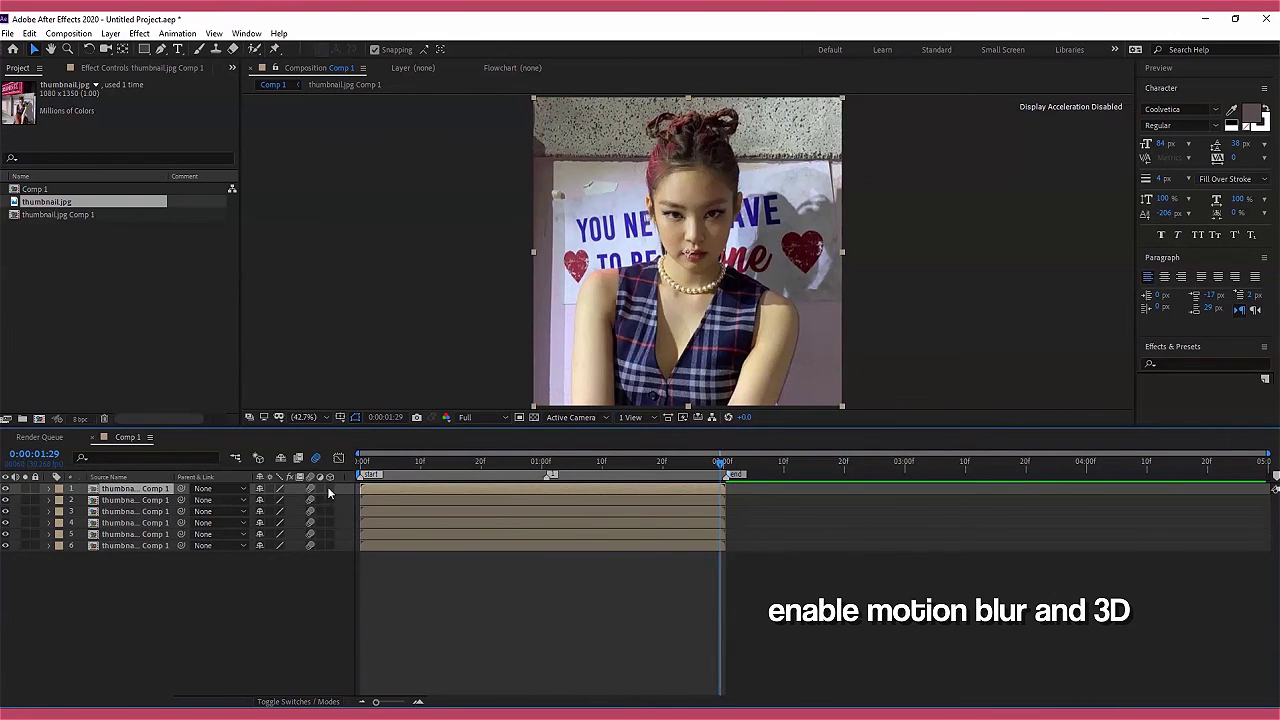
Make all six layers 3D and view the scene from Custom View 1
drag(329, 488, 330, 545)
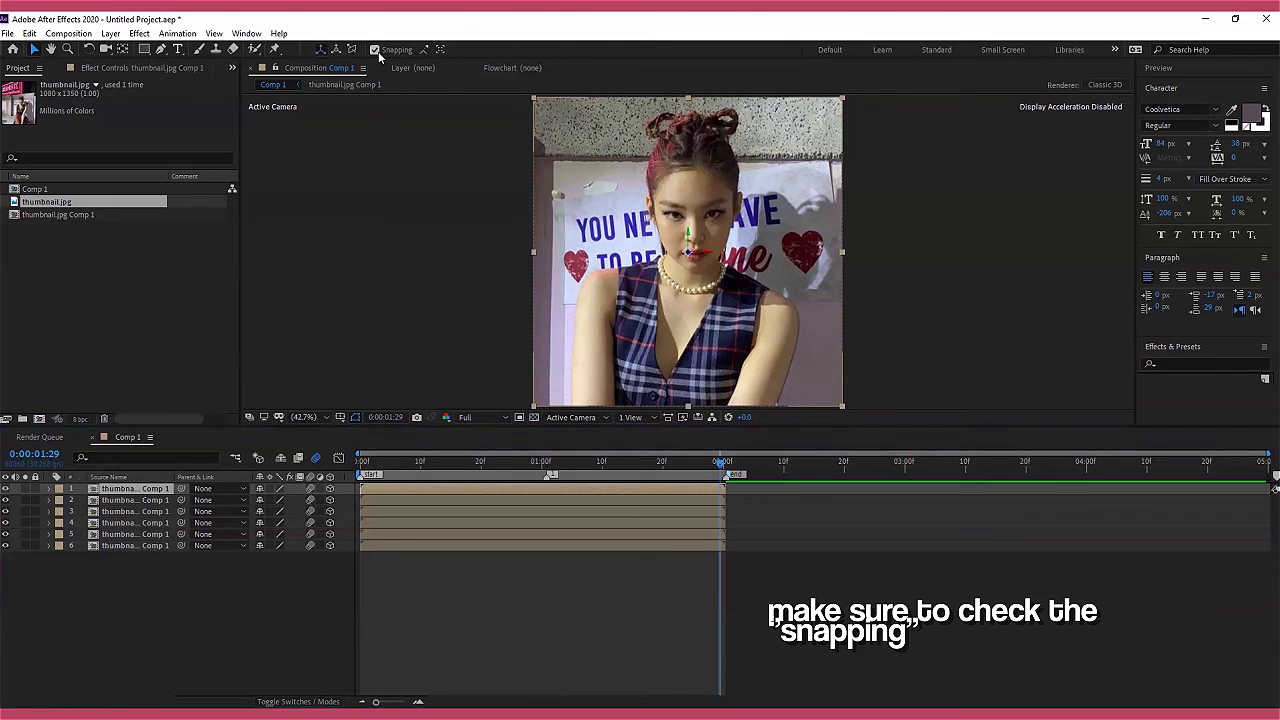
click(573, 417)
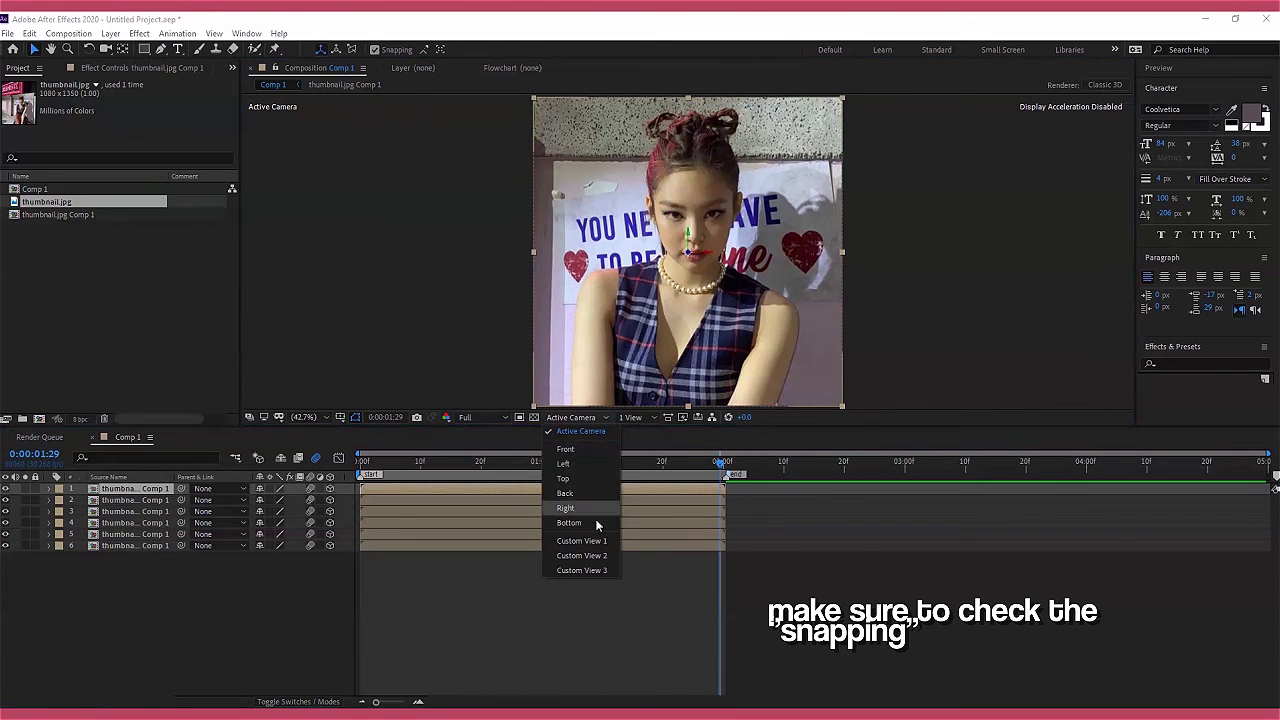
click(598, 538)
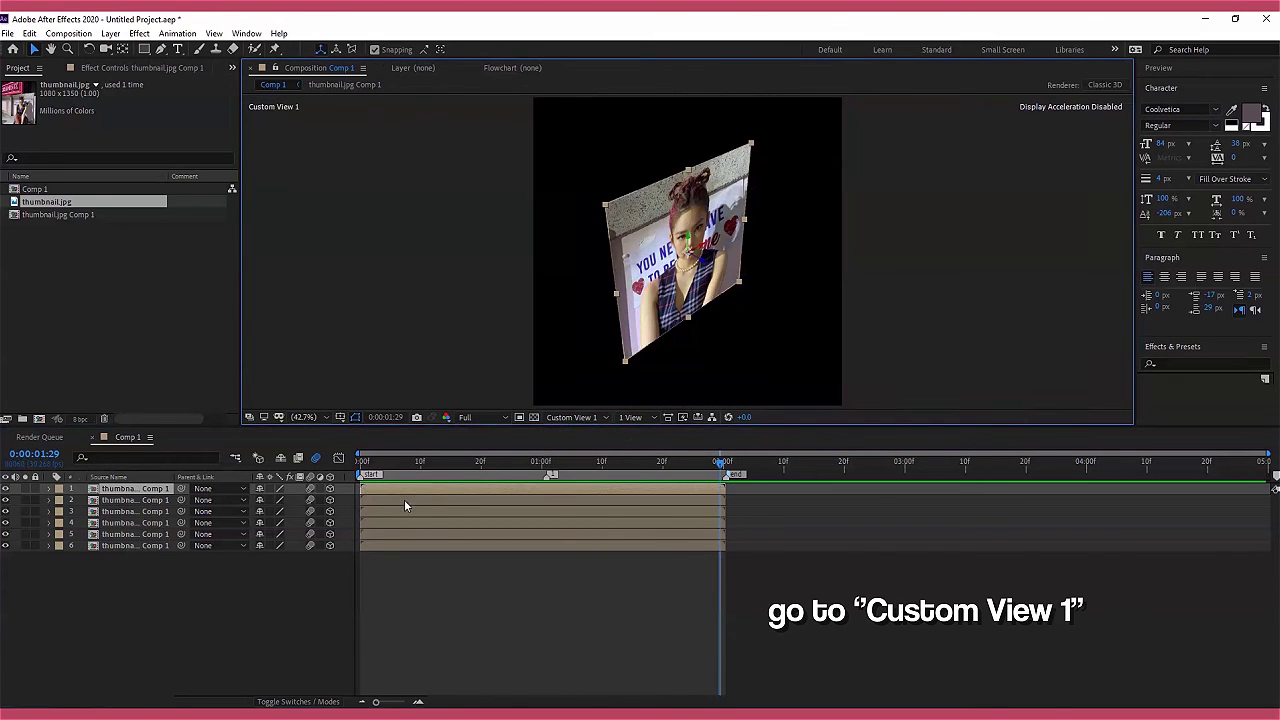
Set layer 1's X Rotation to -90° and snap it against the standing face's edge
key(r)
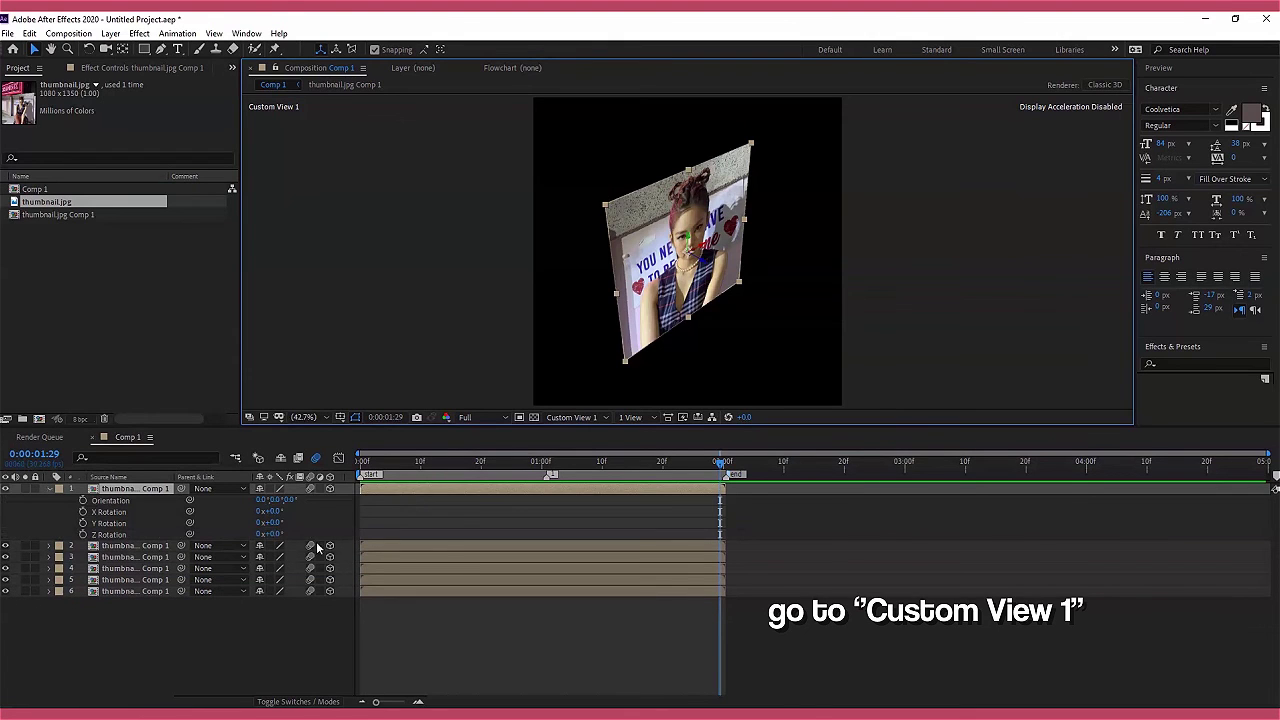
click(275, 511)
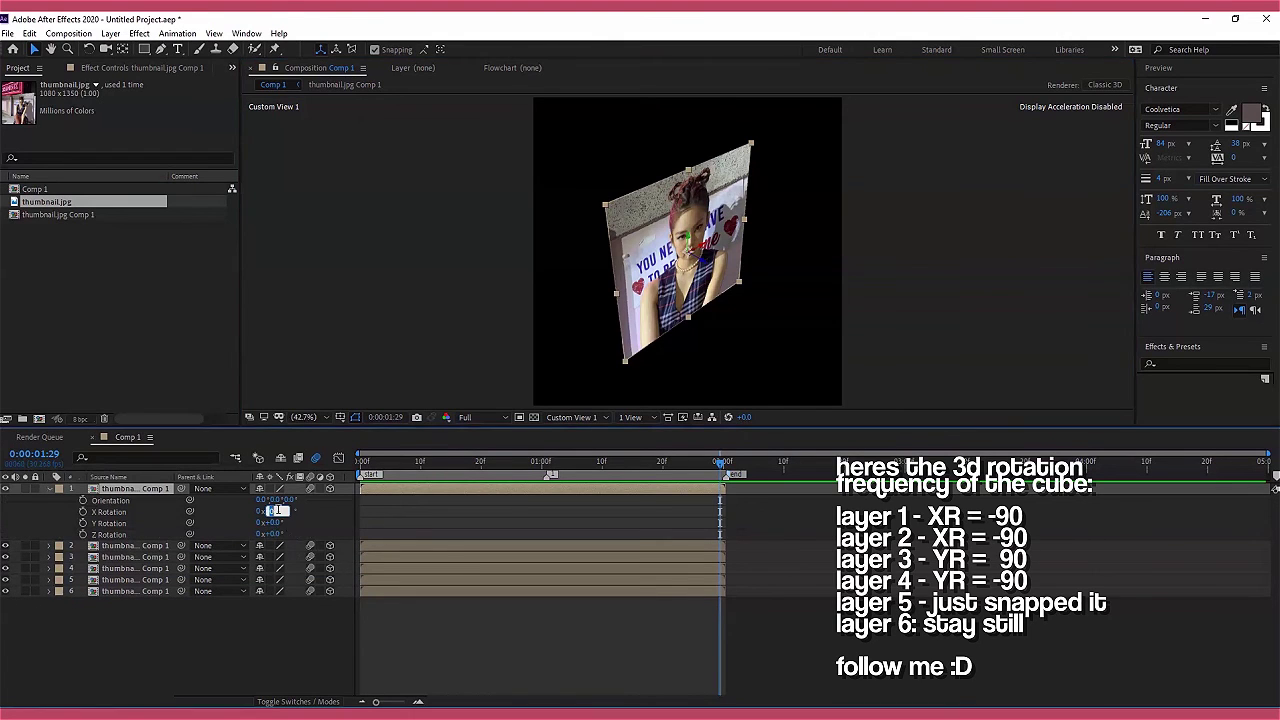
text(-90)
key(Return)
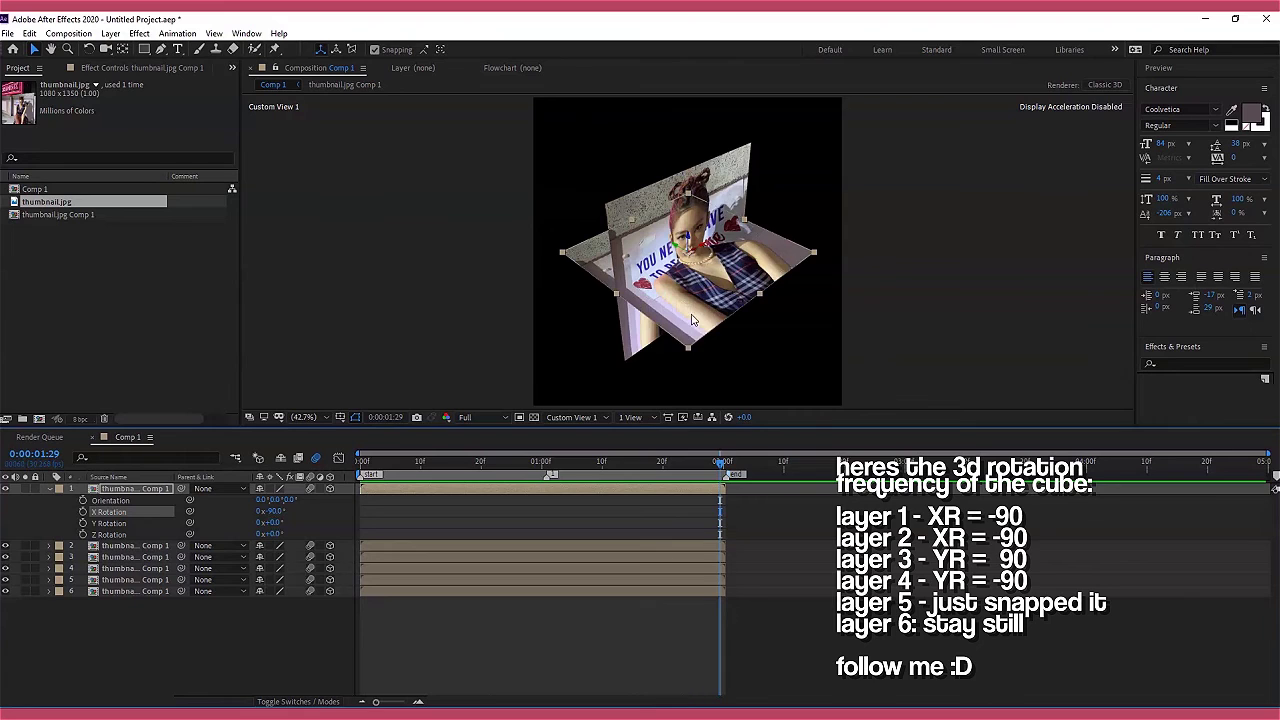
drag(692, 320, 610, 330)
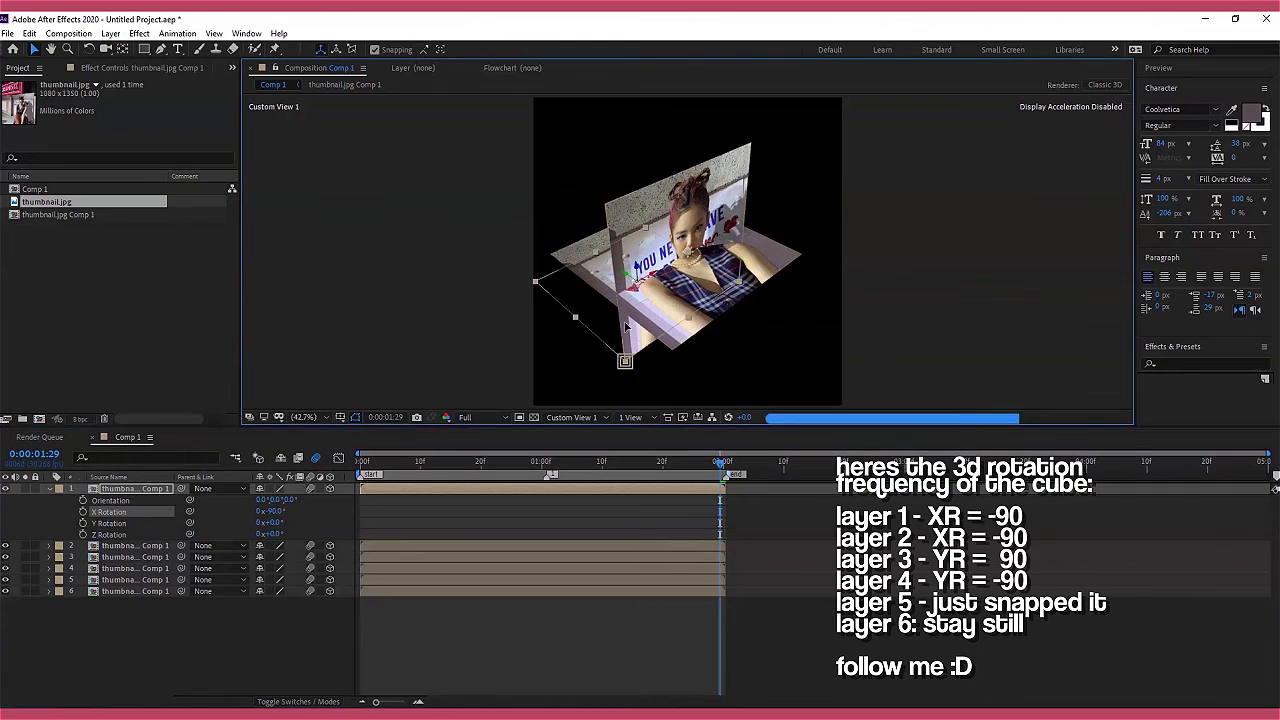
Set layer 2's X Rotation to -90° and snap it onto the cube's top
click(435, 546)
key(r)
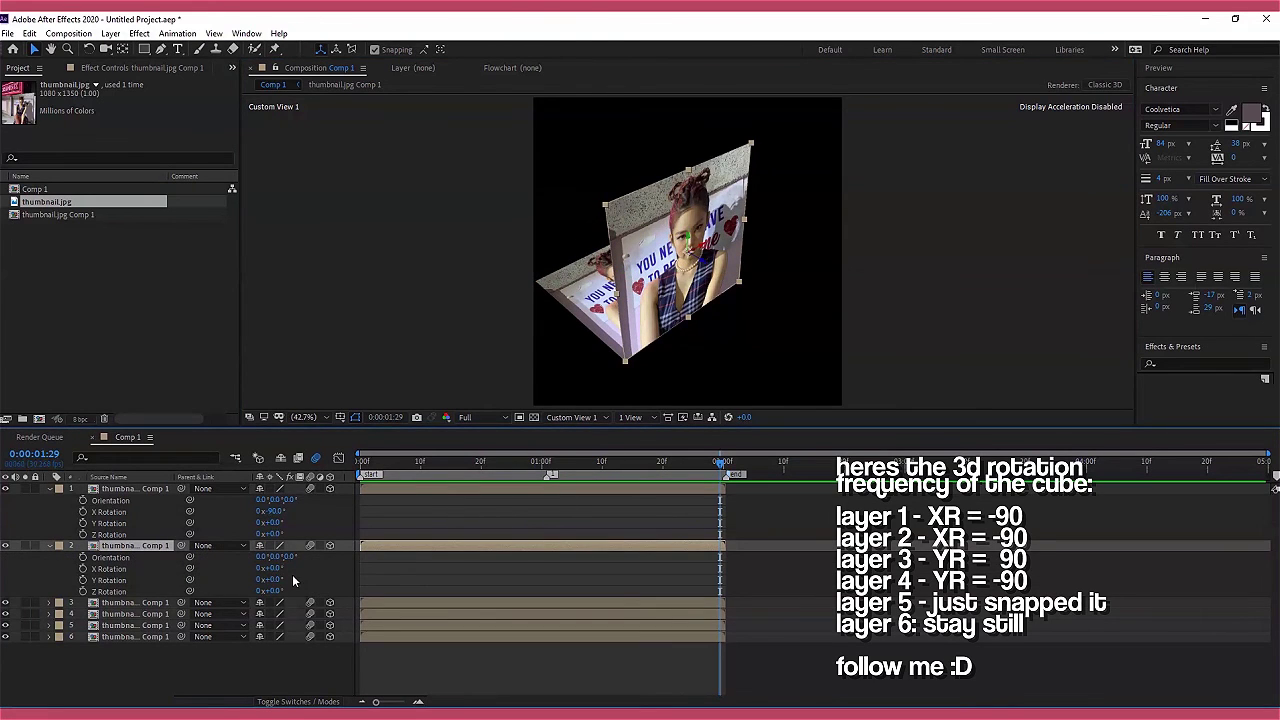
click(271, 568)
text(-9)
key(Return)
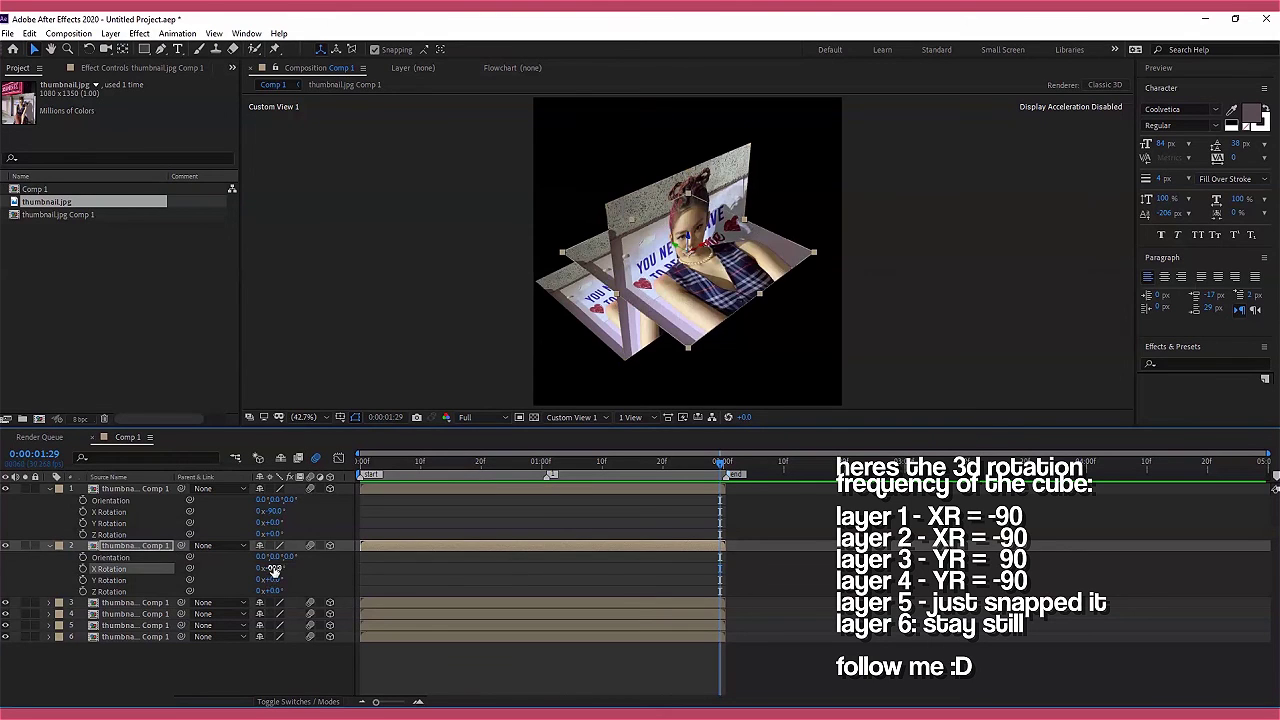
drag(680, 306, 615, 180)
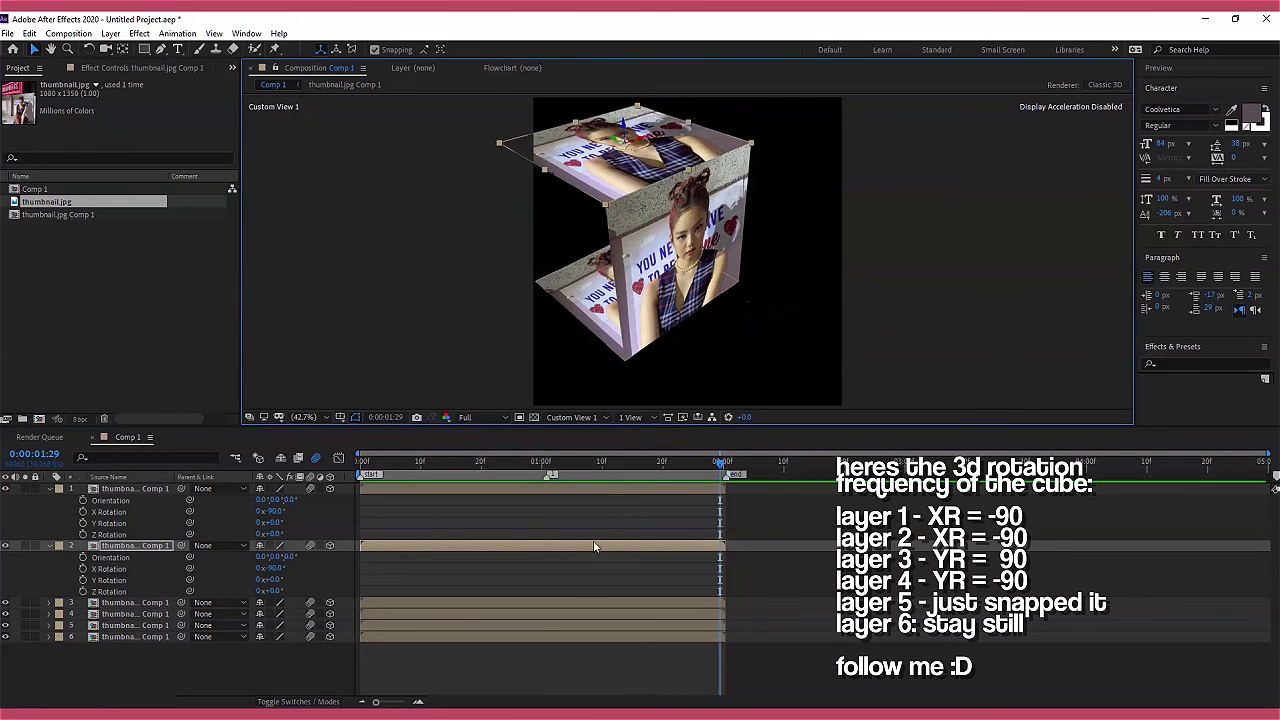
Set layer 3's Y Rotation to 90° and view the cube from Custom View 3
click(463, 605)
key(r)
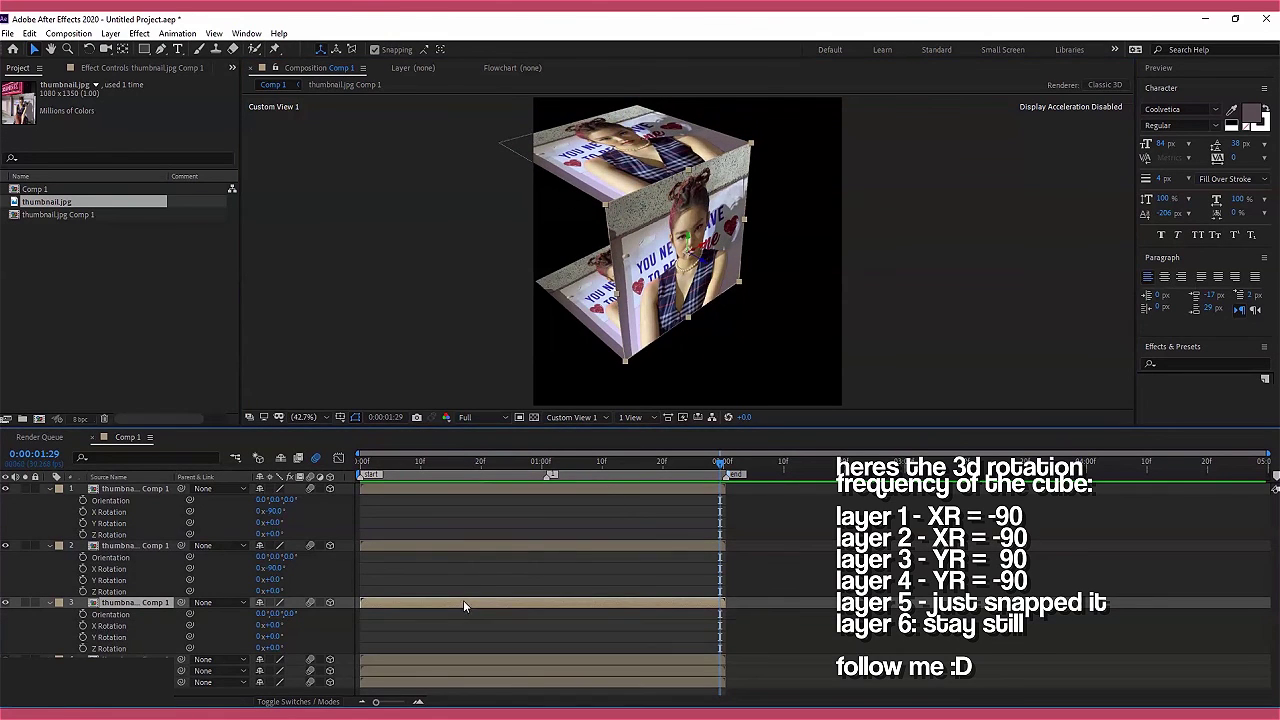
click(274, 636)
key(Return)
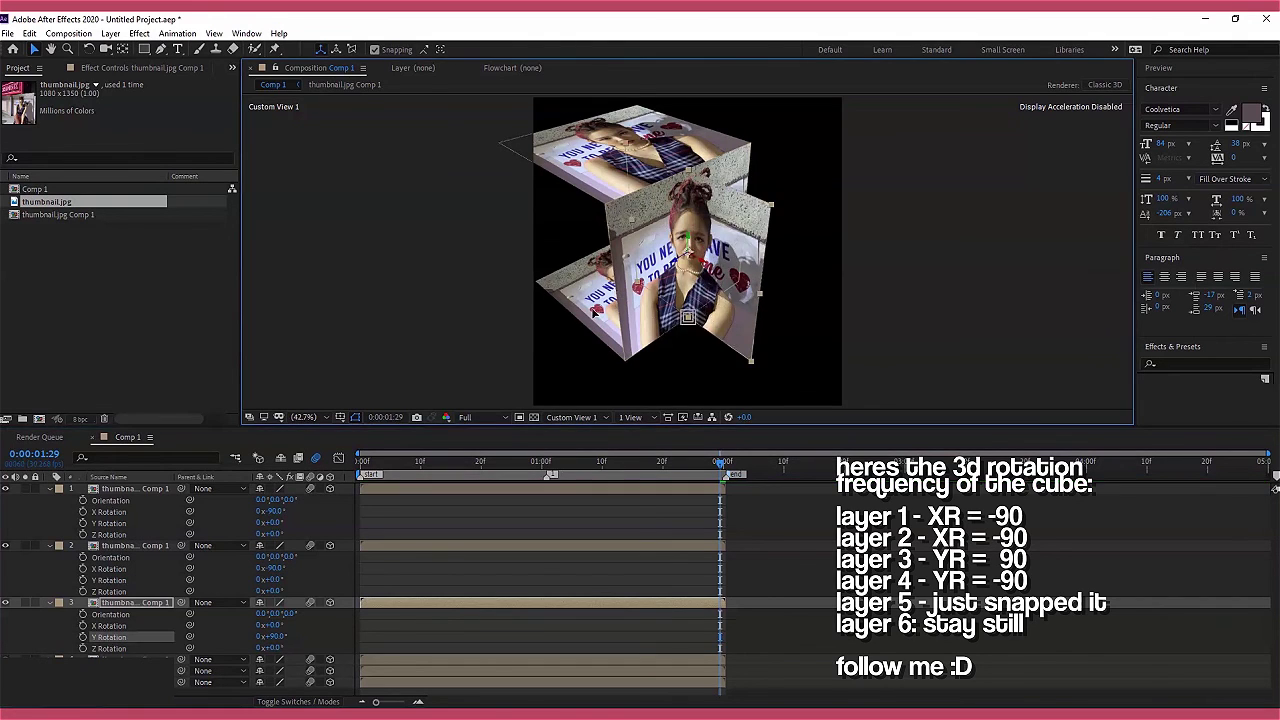
click(566, 417)
click(586, 570)
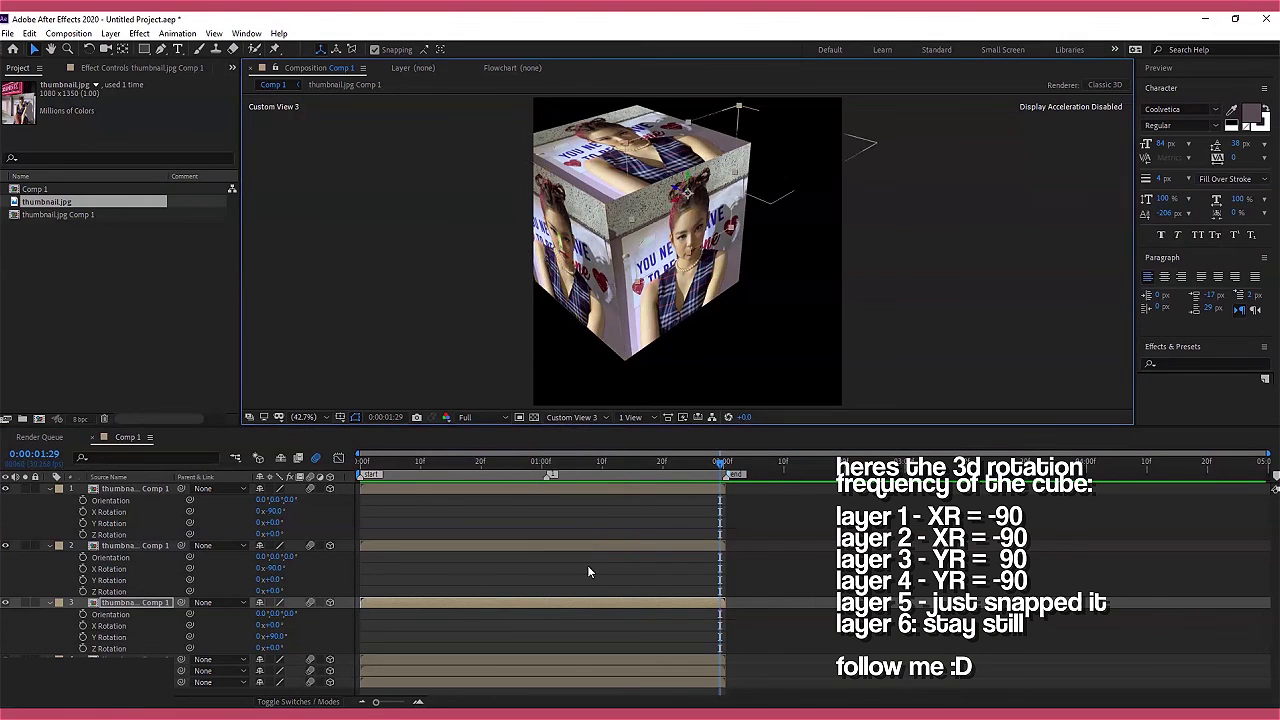
Set layer 4's Y Rotation to -90° and snap it into place as a side face
click(523, 658)
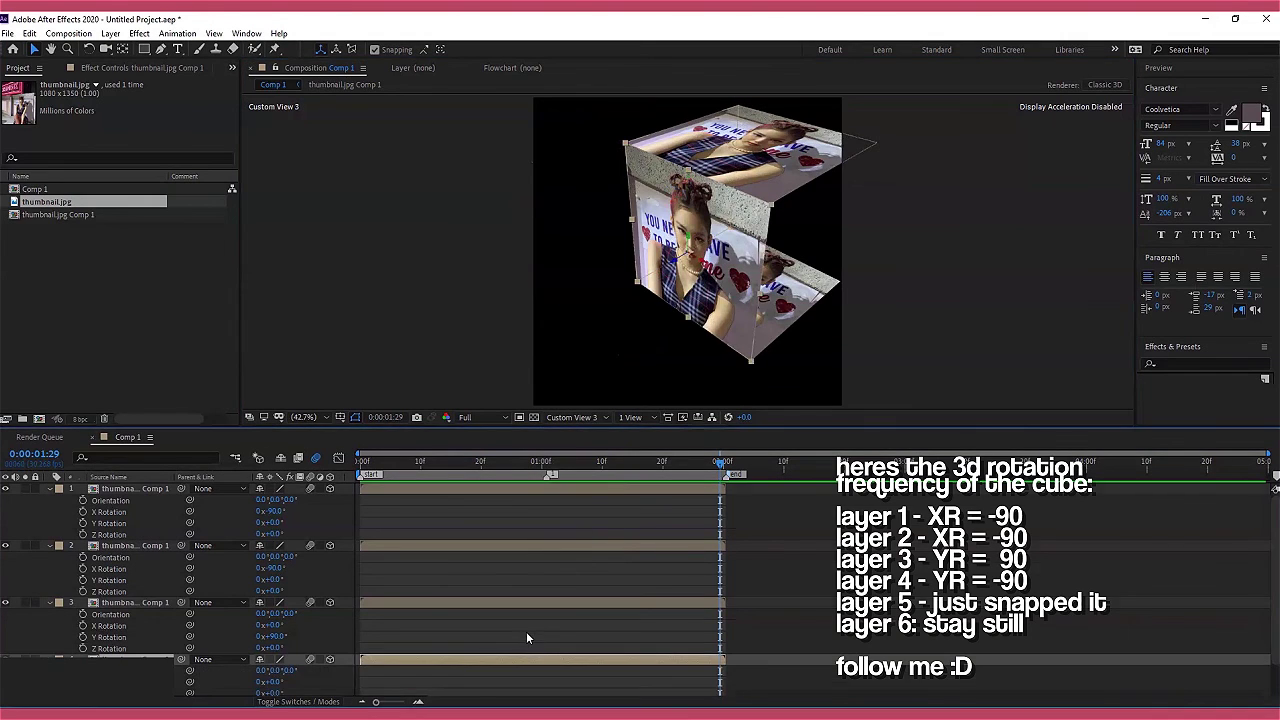
key(r)
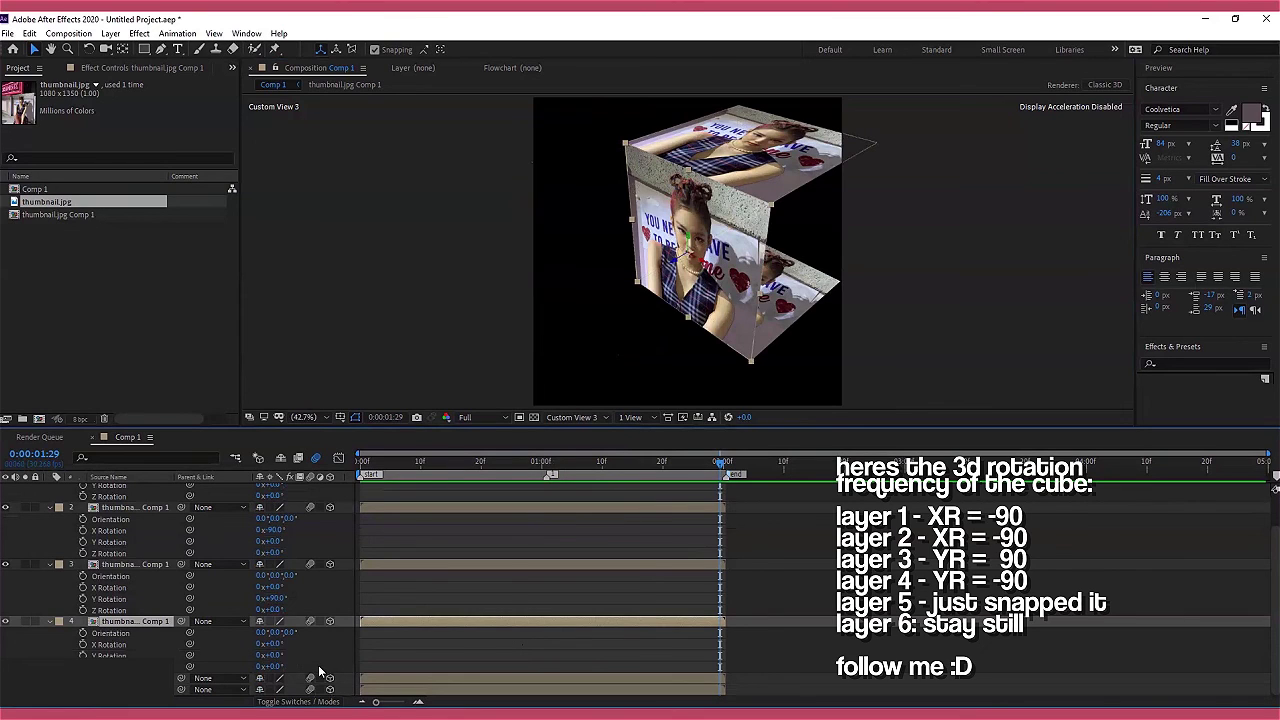
click(272, 656)
text(-90)
key(Return)
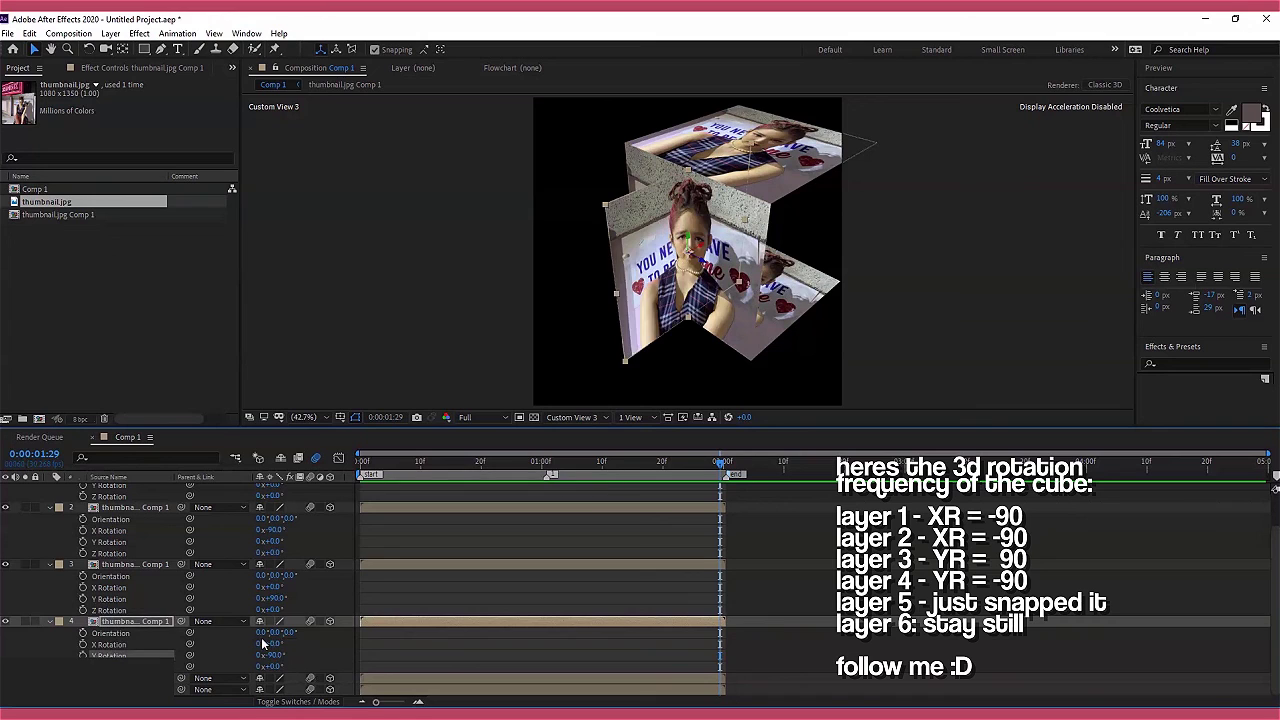
click(692, 300)
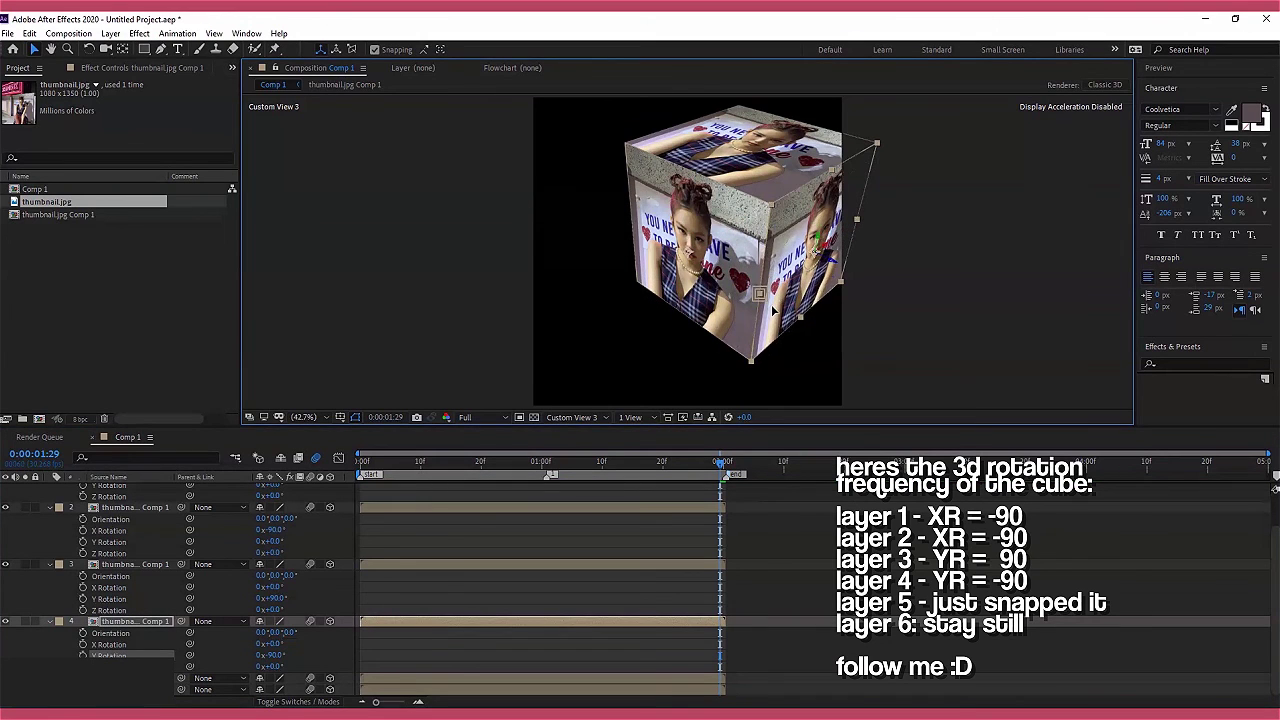
Reveal layer 5's Position and snap it against the cube's right side
click(403, 680)
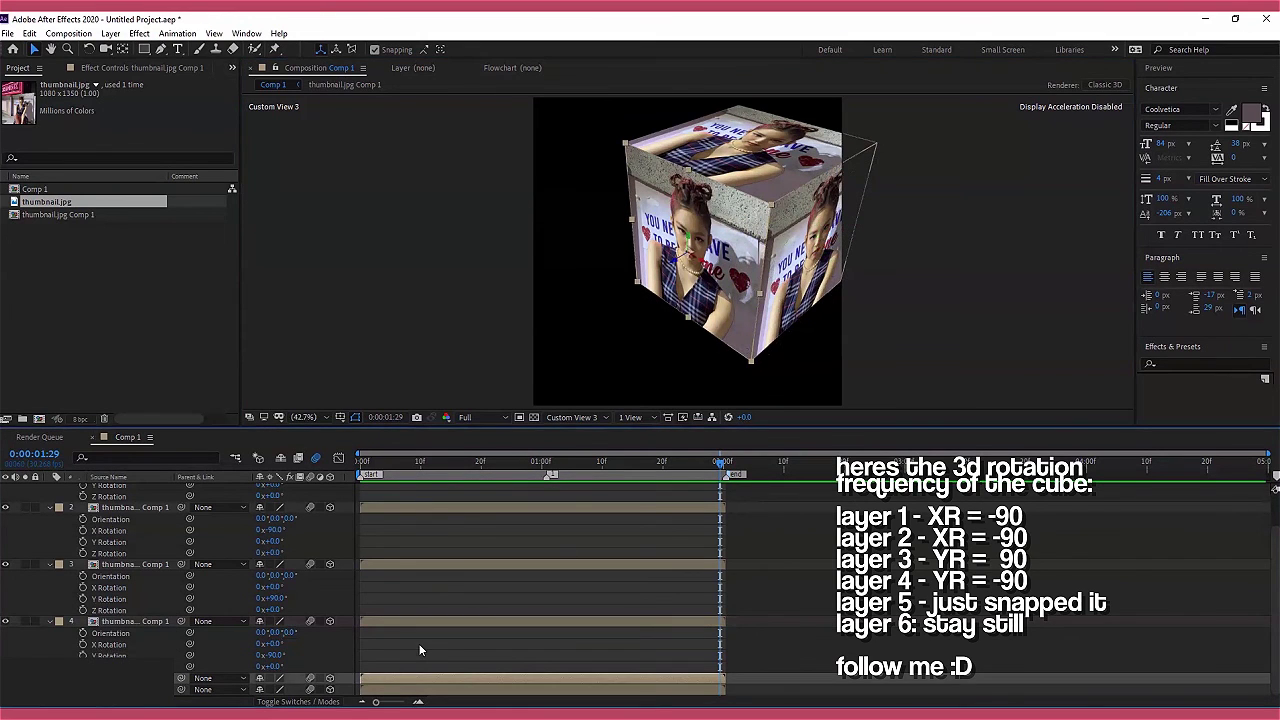
key(p)
scroll(565, 575, down, 1)
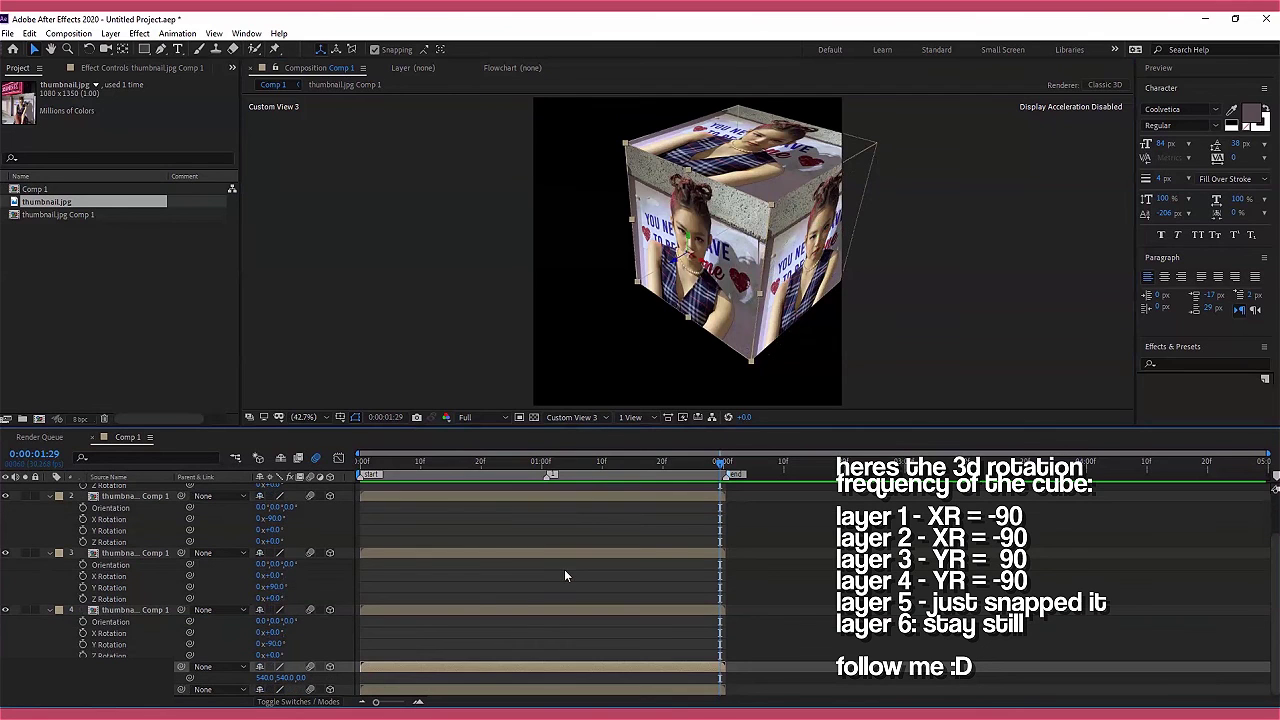
click(805, 215)
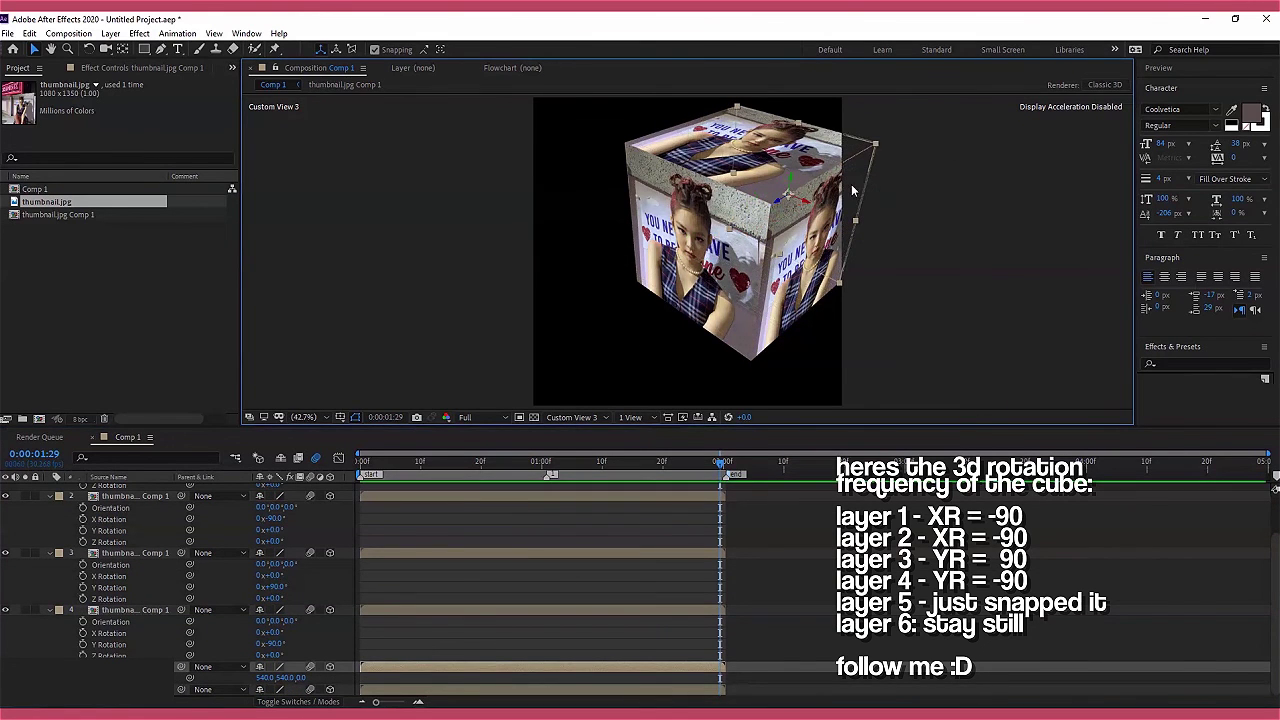
Collapse all layer properties and return the viewer to the Active Camera front view
click(775, 624)
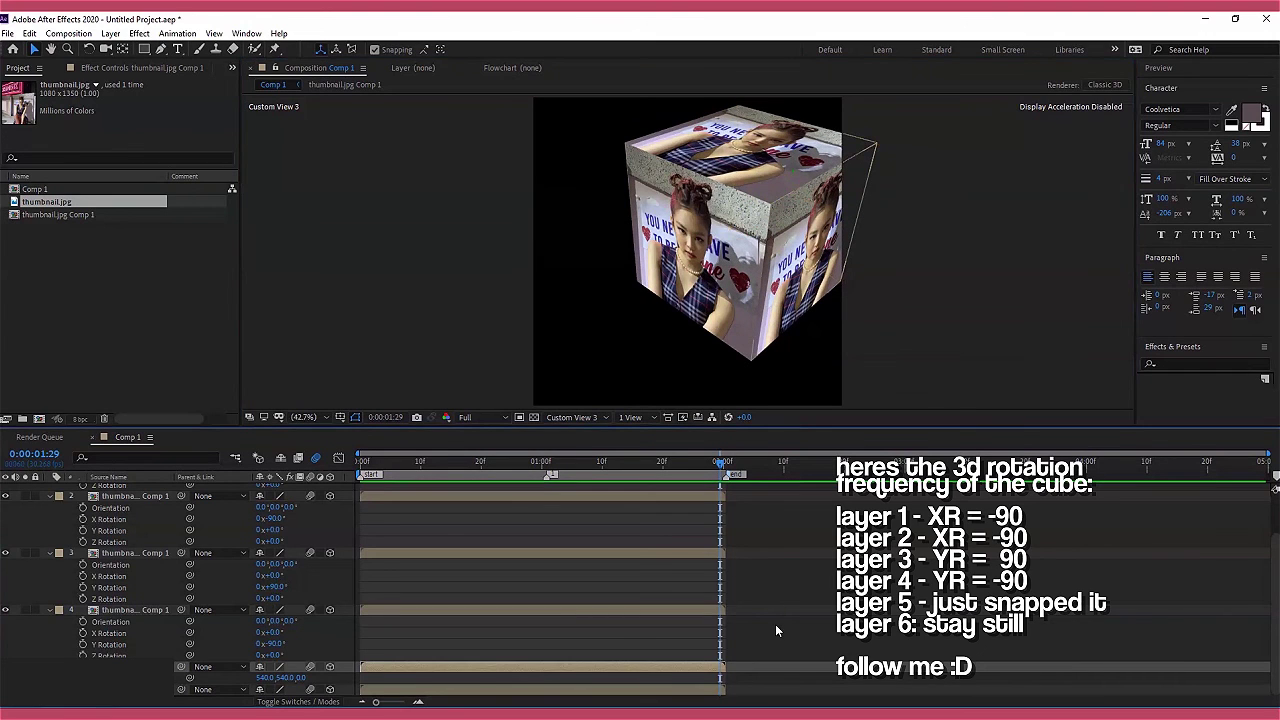
key(u)
click(591, 417)
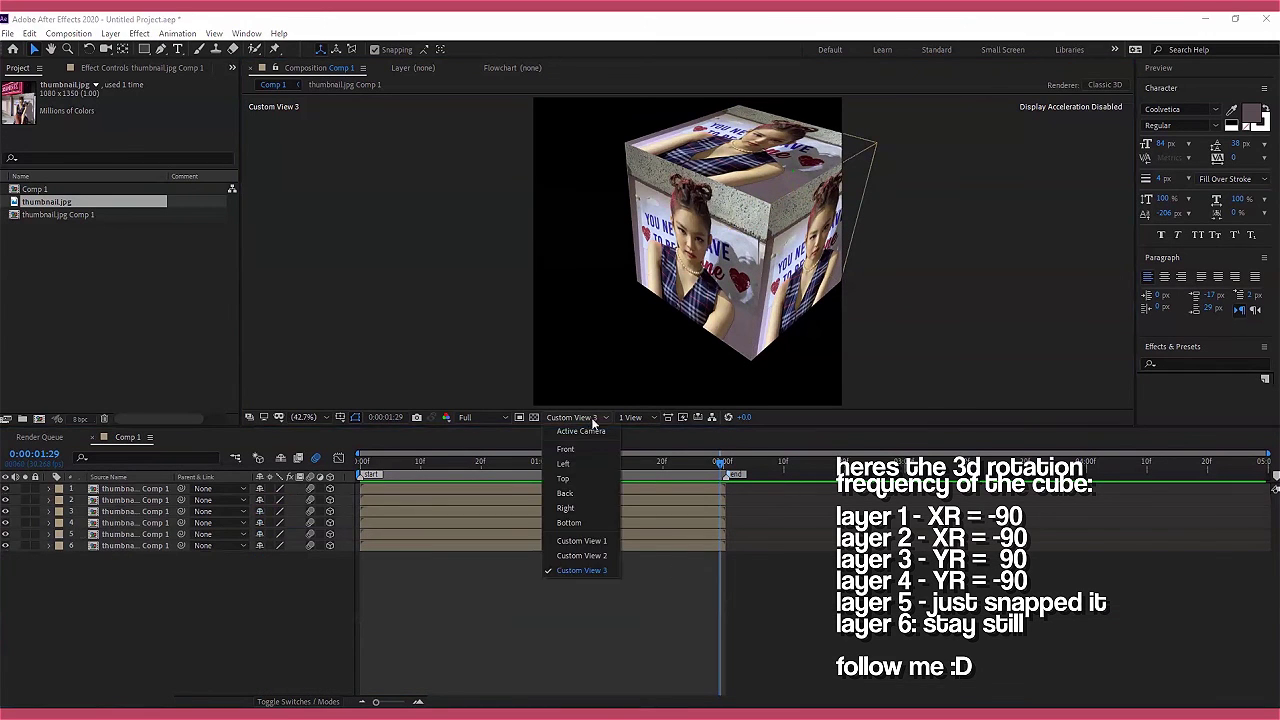
click(598, 444)
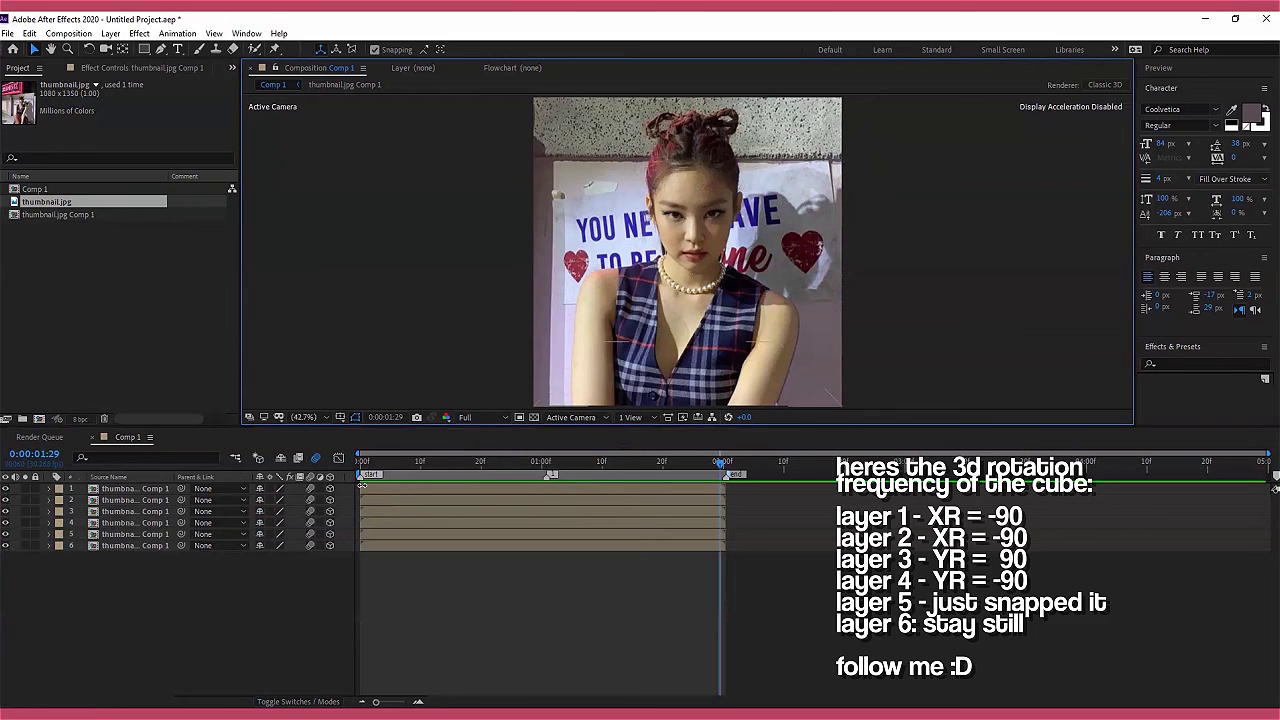
Add a Null Object layer to Comp 1
click(380, 490)
drag(380, 463, 349, 480)
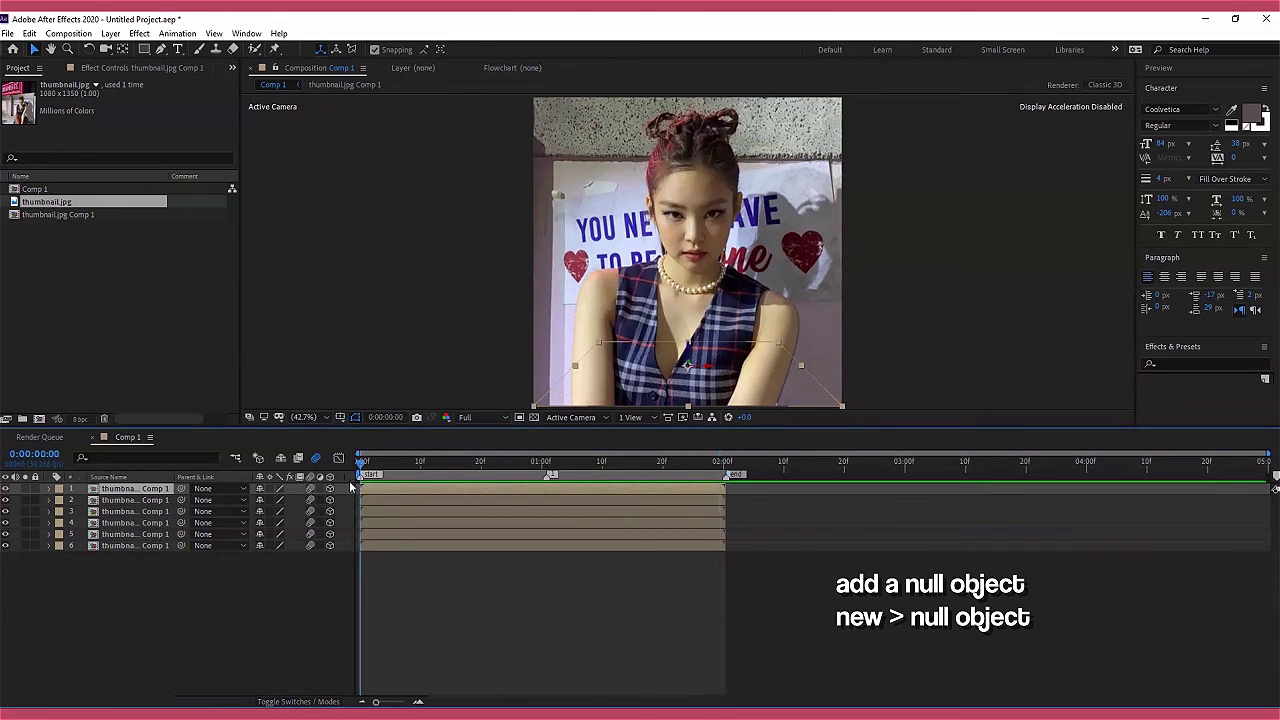
right_click(348, 488)
mouse_move(425, 497)
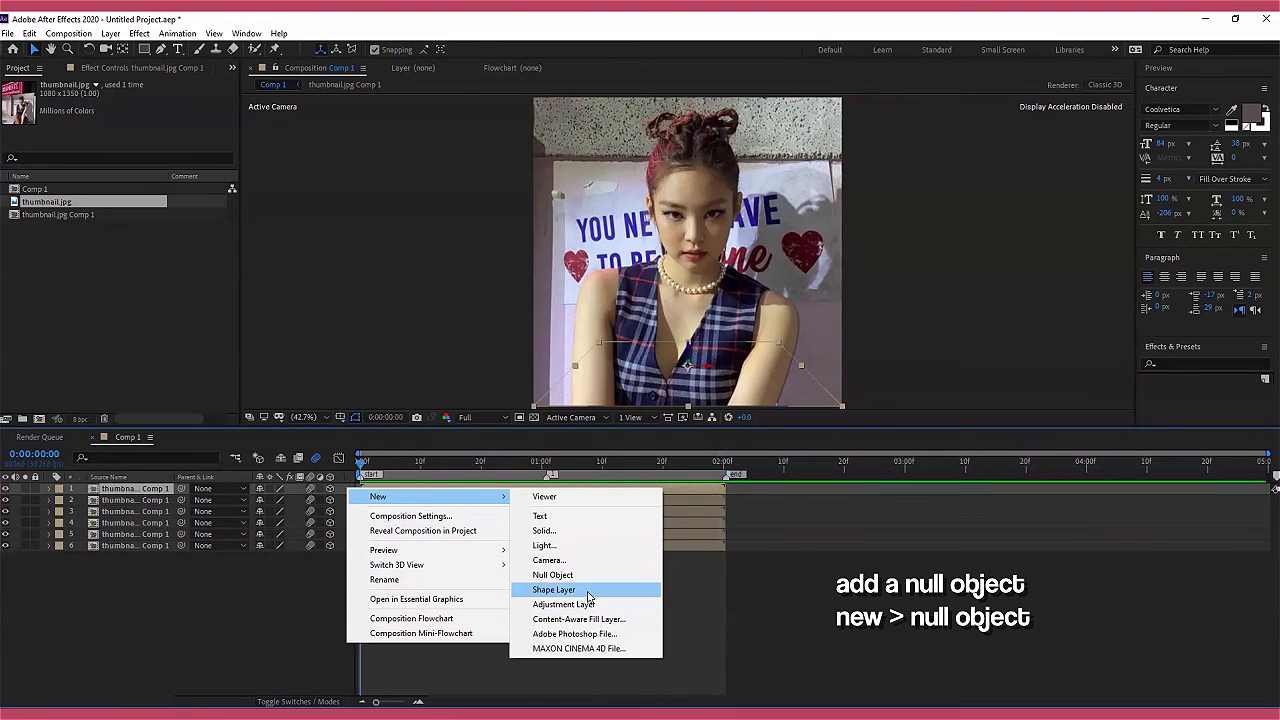
click(552, 575)
drag(714, 464, 728, 468)
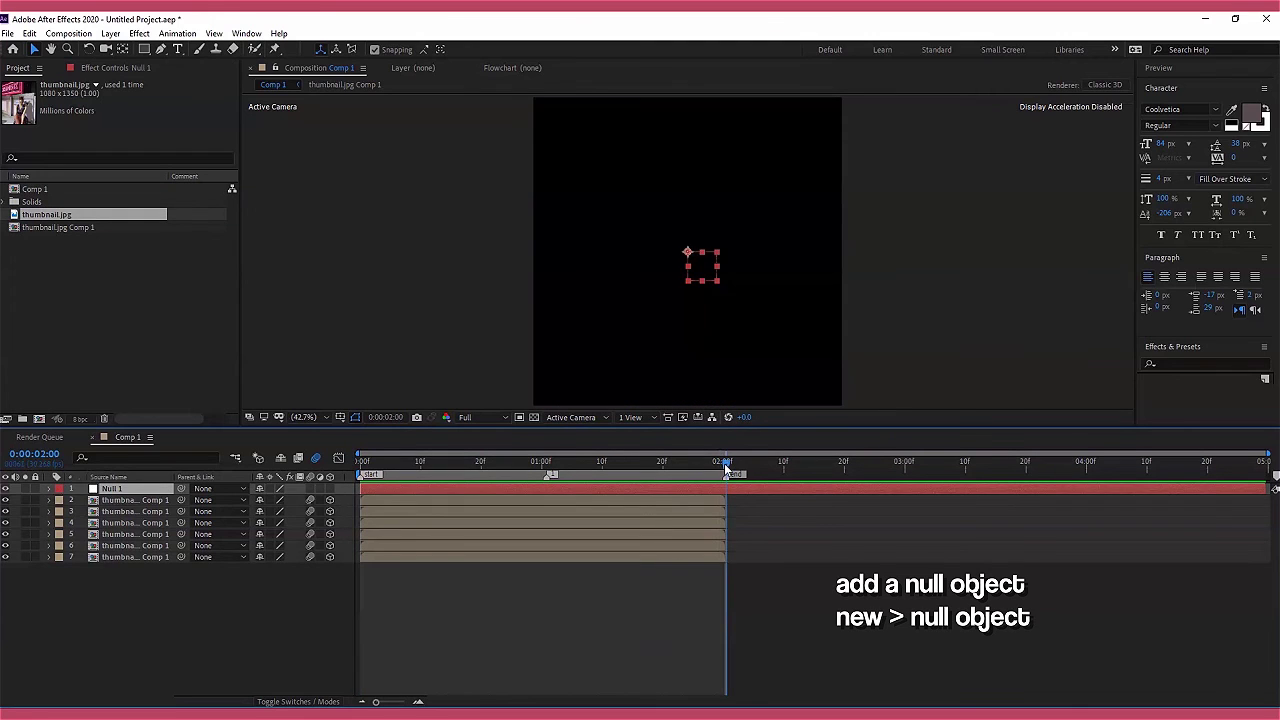
key(Home)
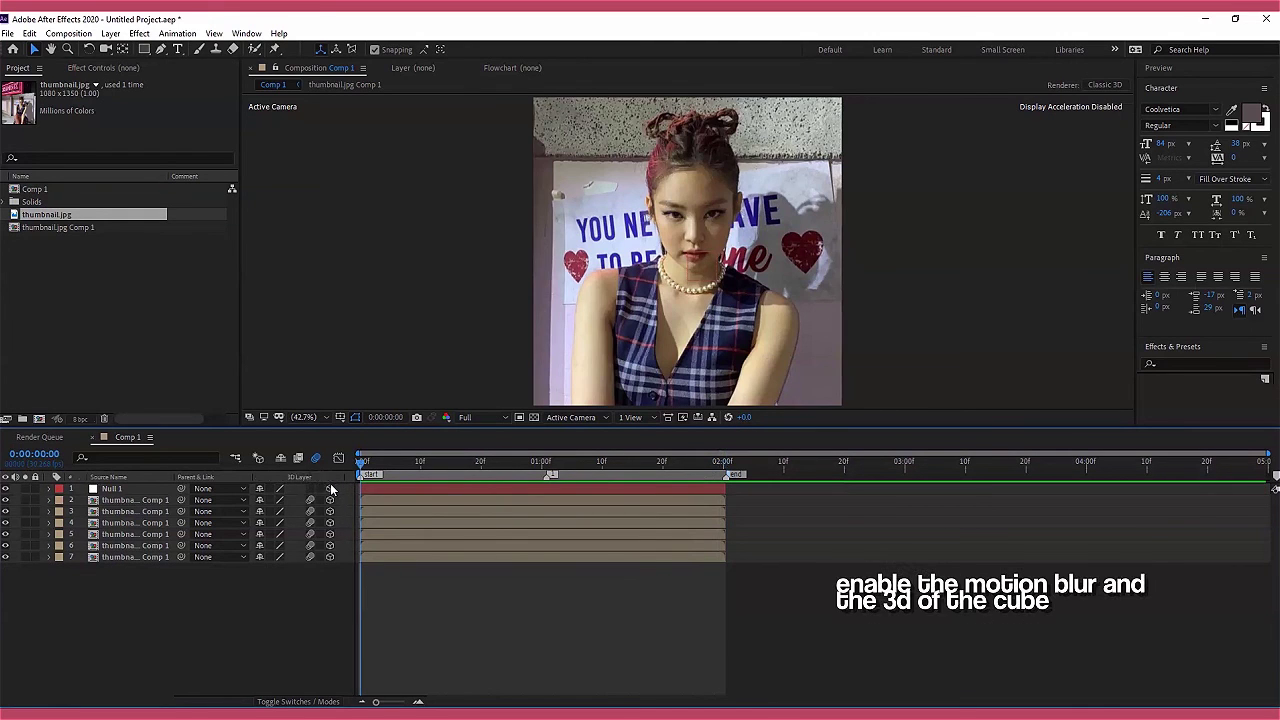
Parent all six cube face layers to Null 1
click(135, 500)
shift+click(135, 557)
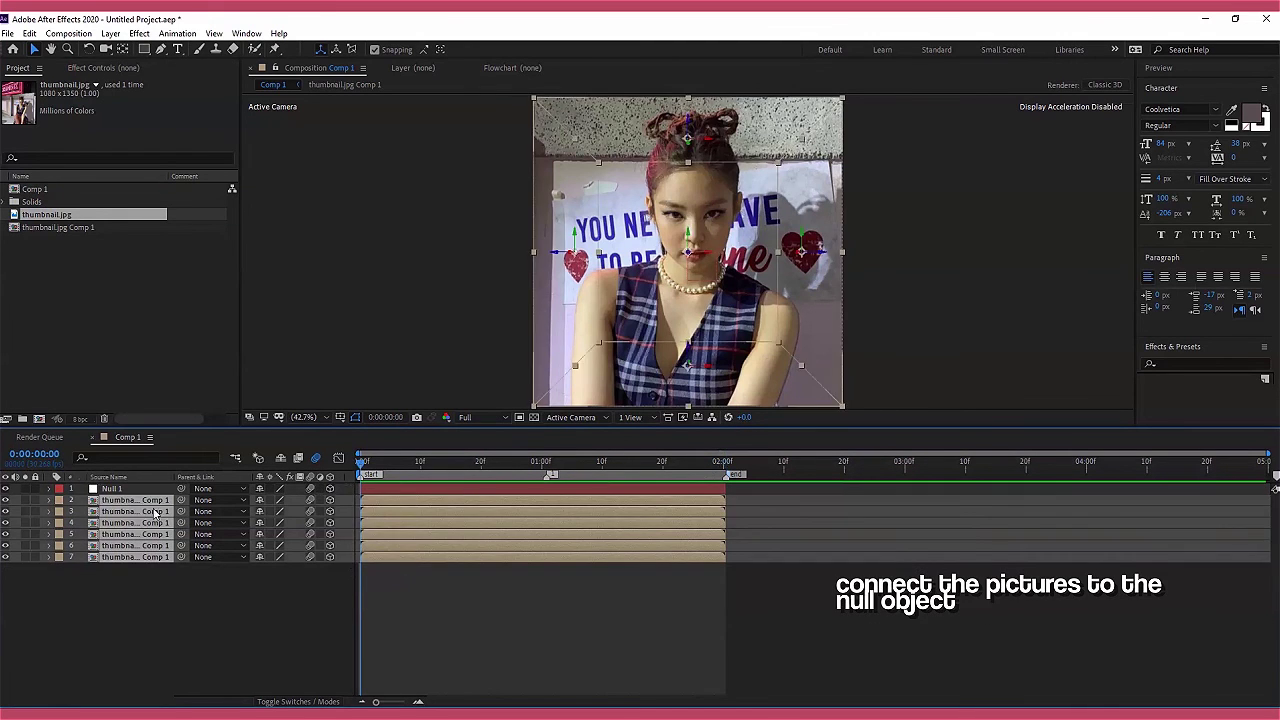
drag(182, 500, 110, 488)
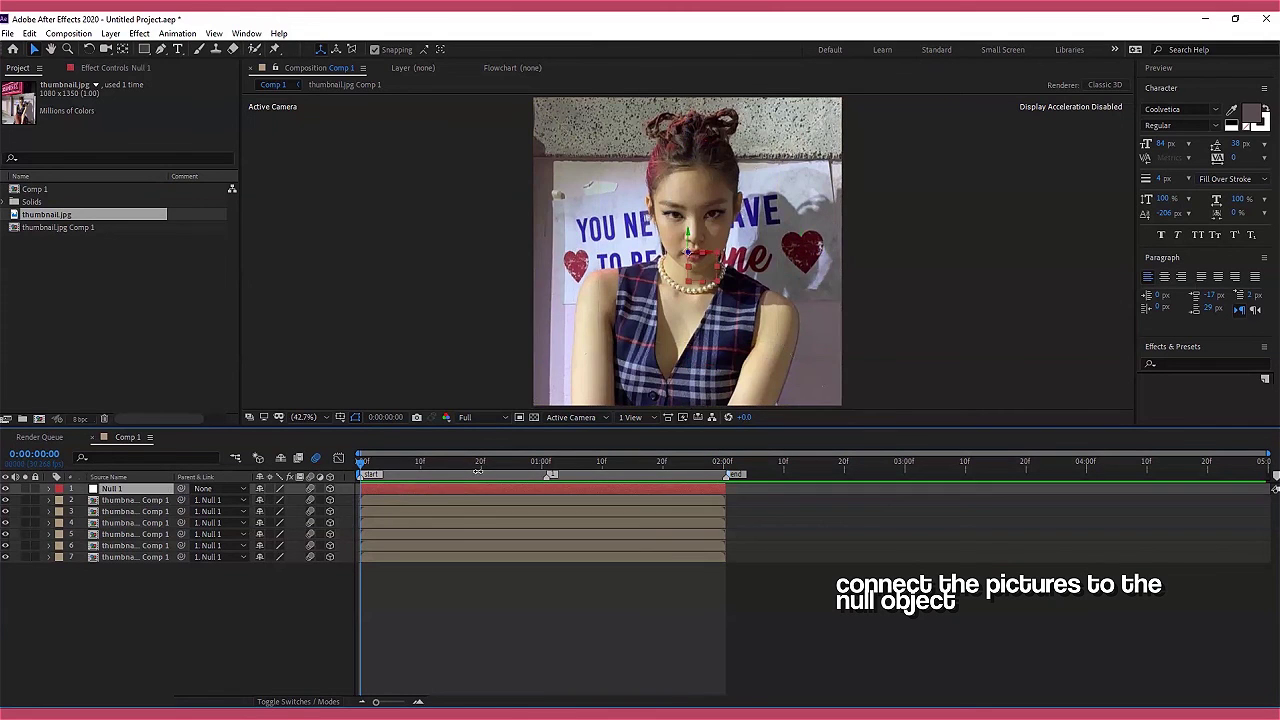
In Custom View 1, push Null 1's anchor point into the cube's centre
click(575, 417)
click(595, 538)
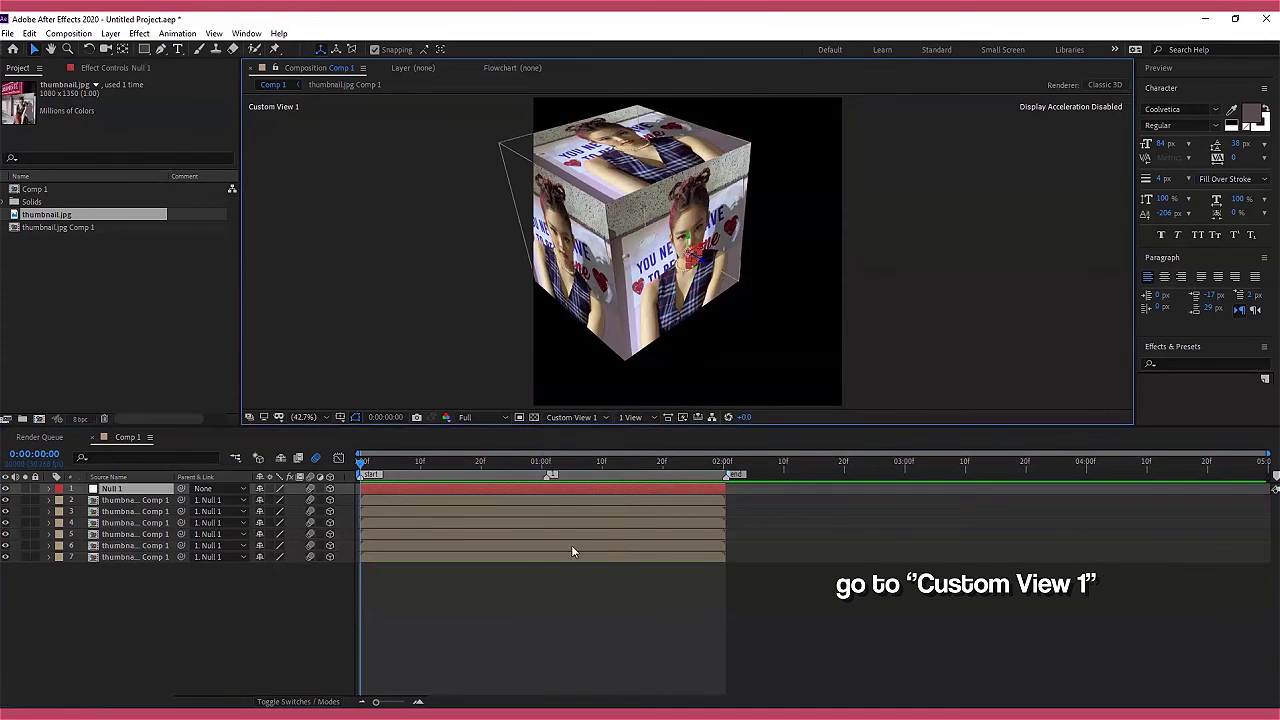
key(a)
drag(291, 499, 639, 492)
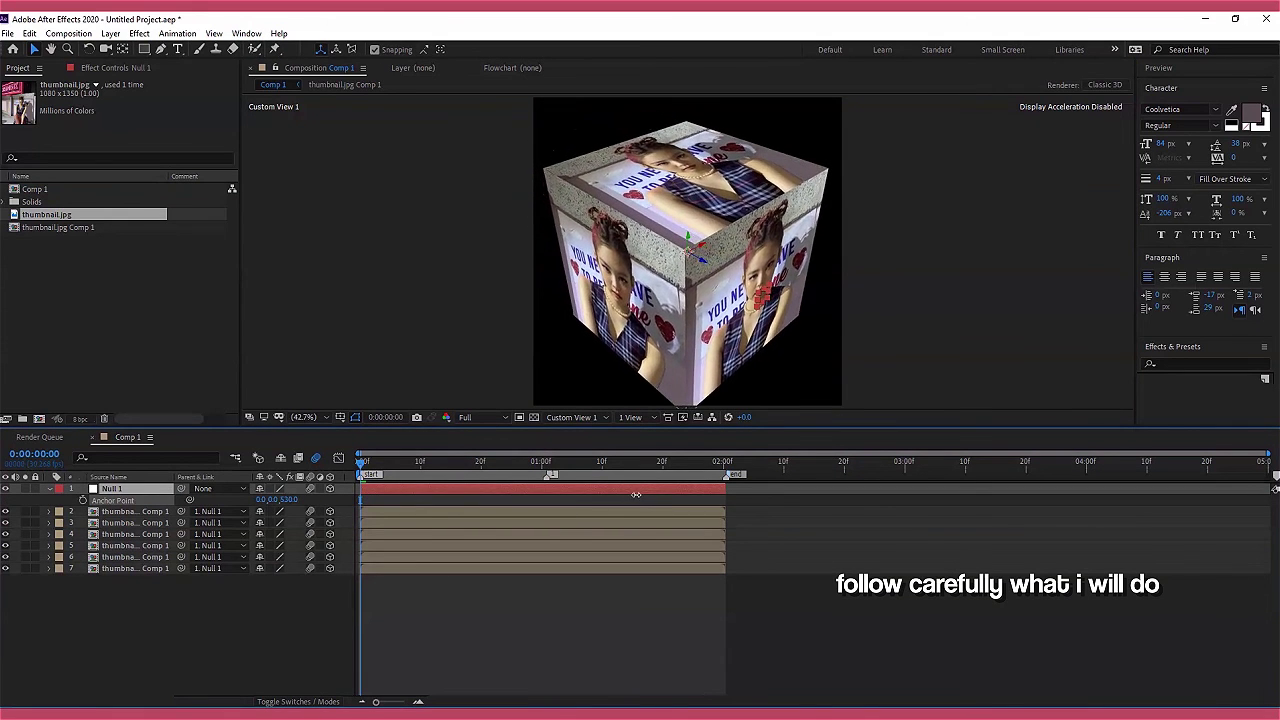
Switch back to the camera view and scale Null 1 to 49%
click(583, 419)
click(591, 433)
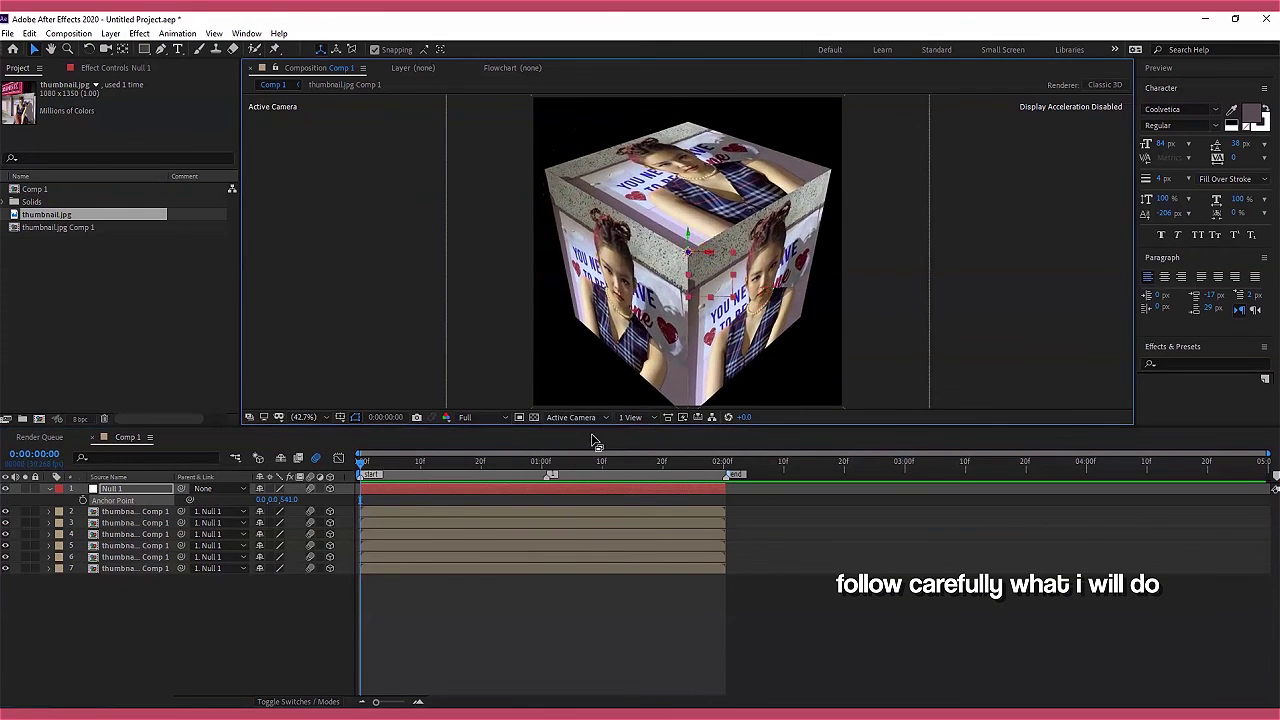
key(s)
drag(285, 499, 287, 510)
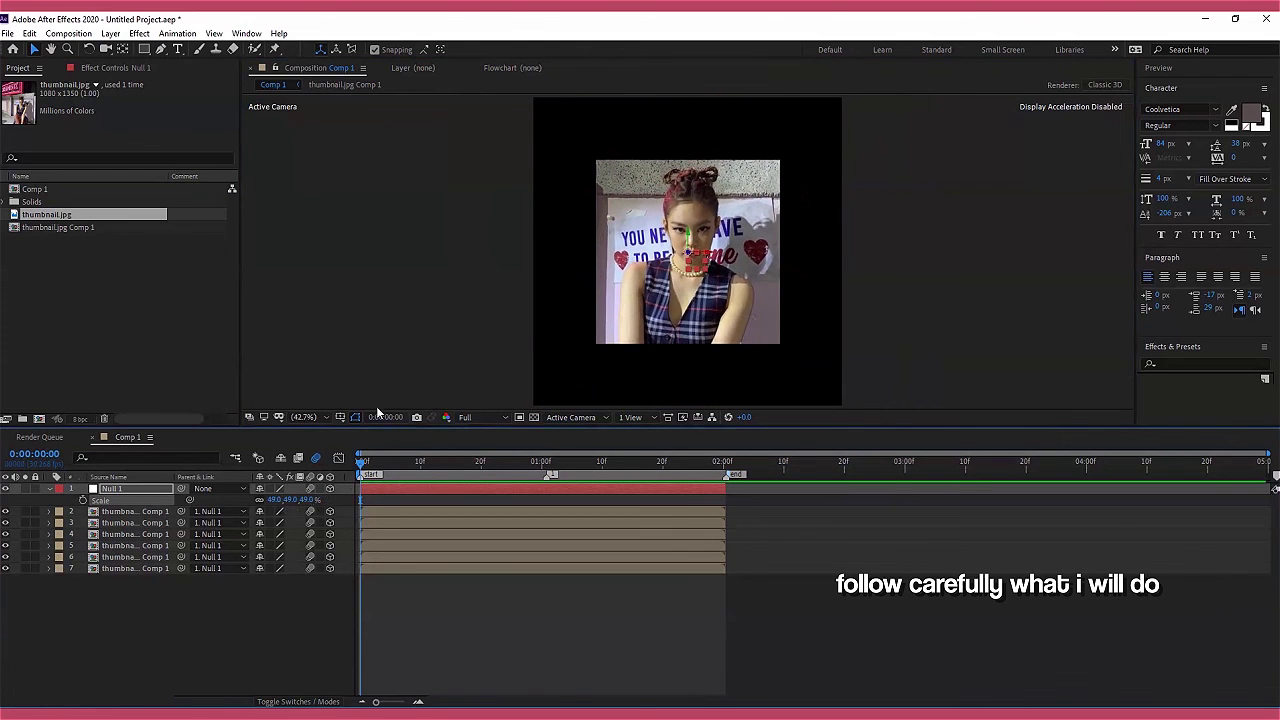
Lower the preview resolution to Third and hide the scale property
click(470, 418)
click(480, 478)
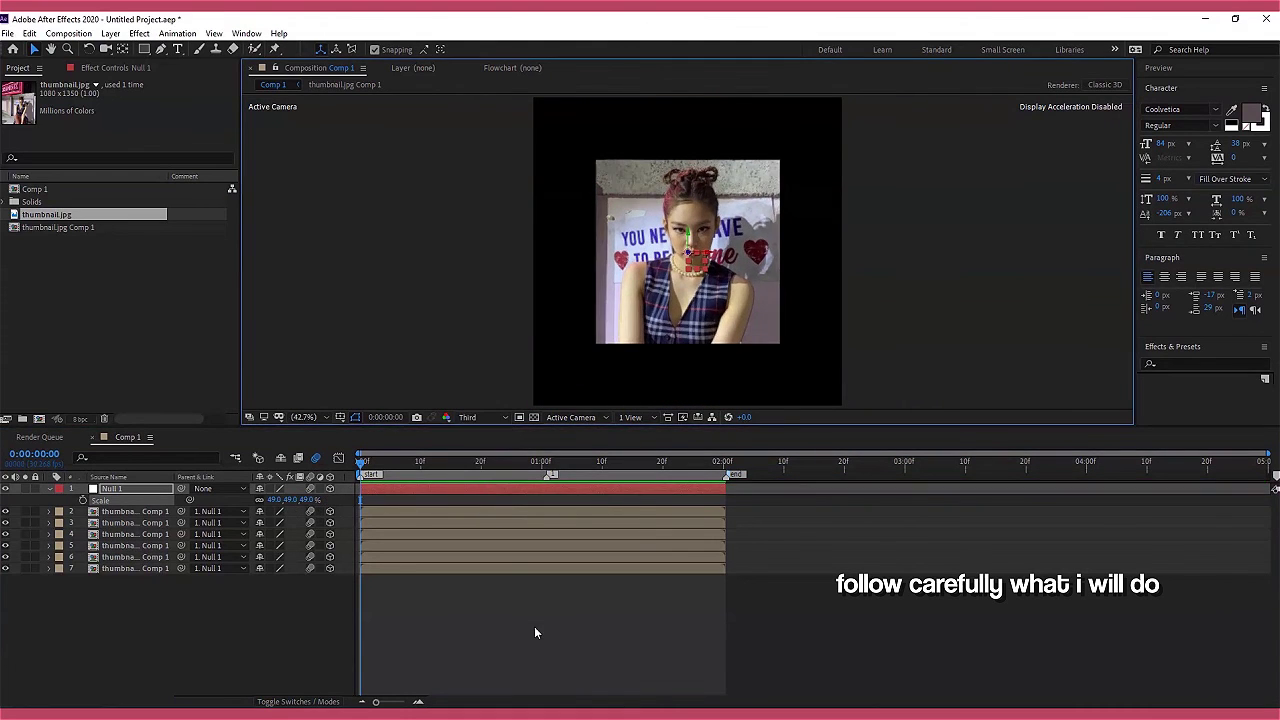
key(s)
Reveal Null 1's rotation and test-rotate the cube around its X axis
key(r)
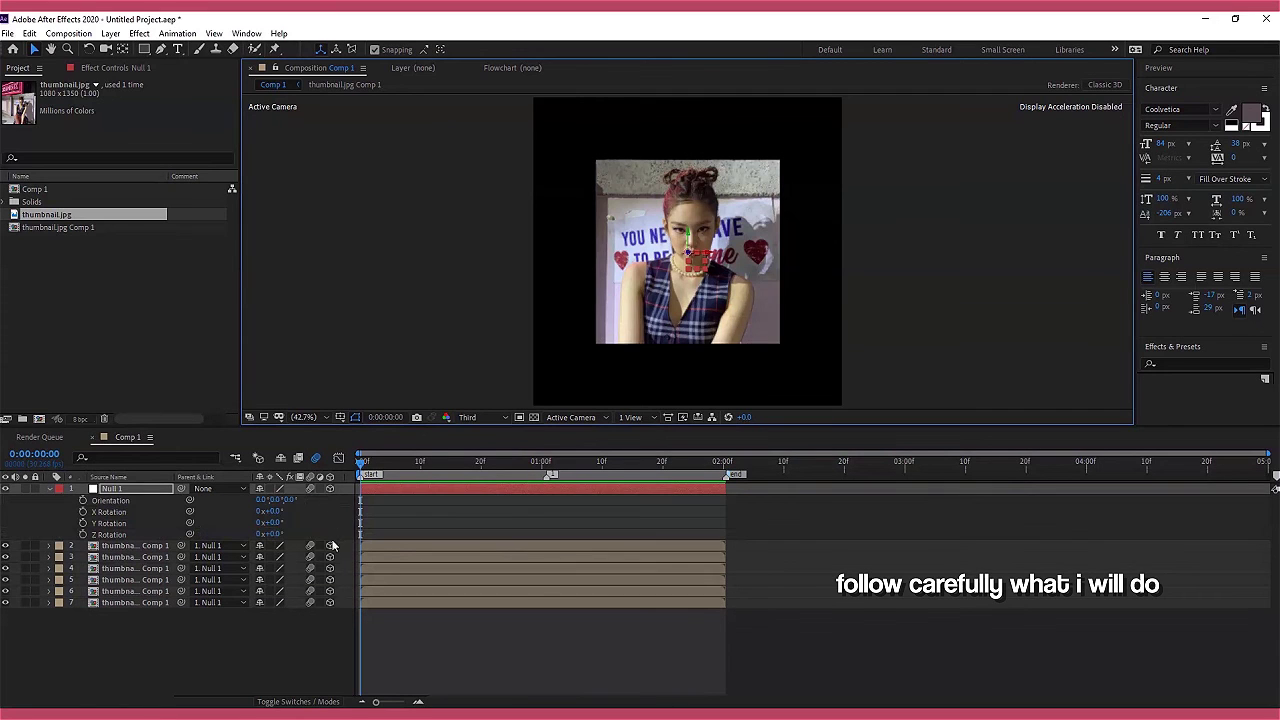
drag(281, 521, 283, 521)
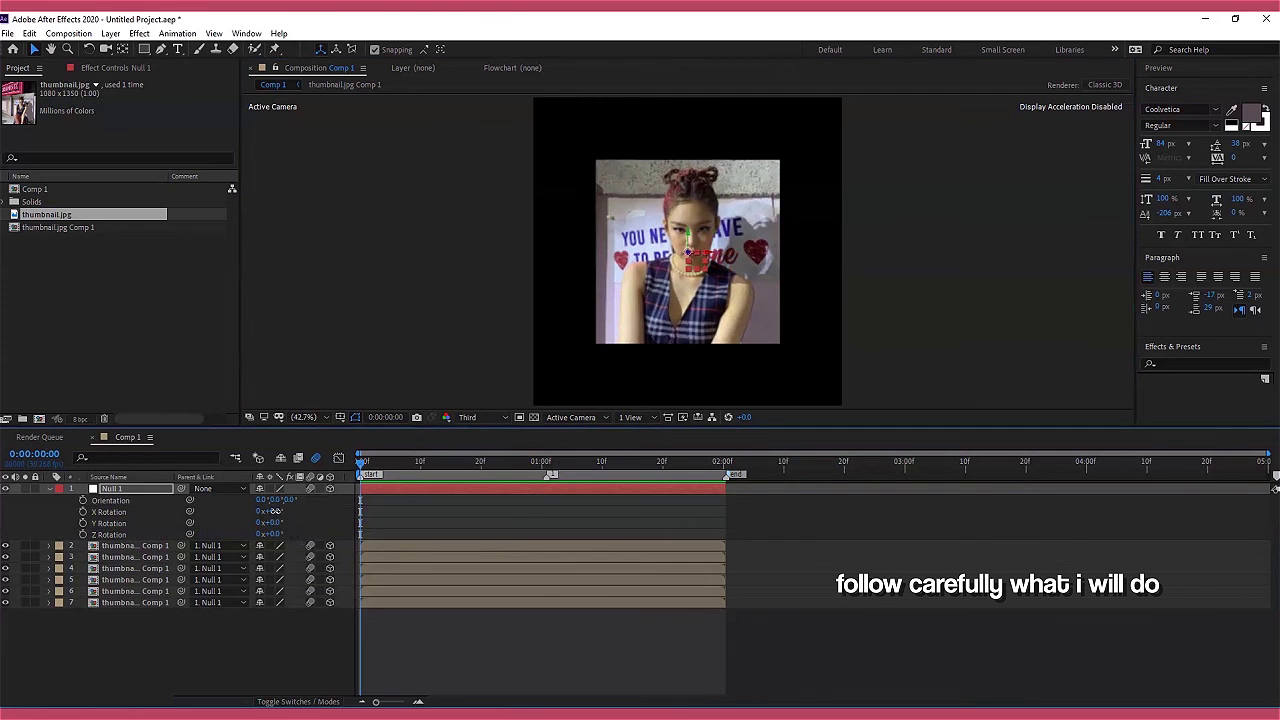
click(272, 511)
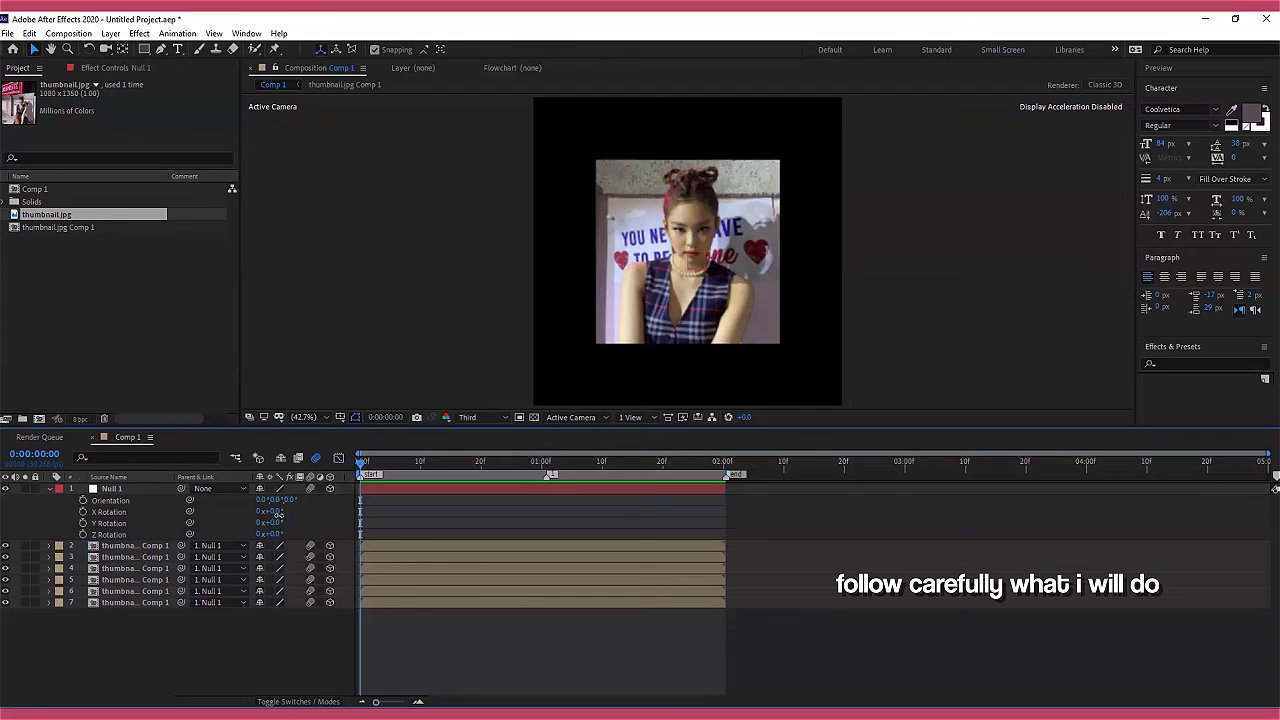
Rotate Null 1 to 90° on the X axis
drag(272, 511, 335, 519)
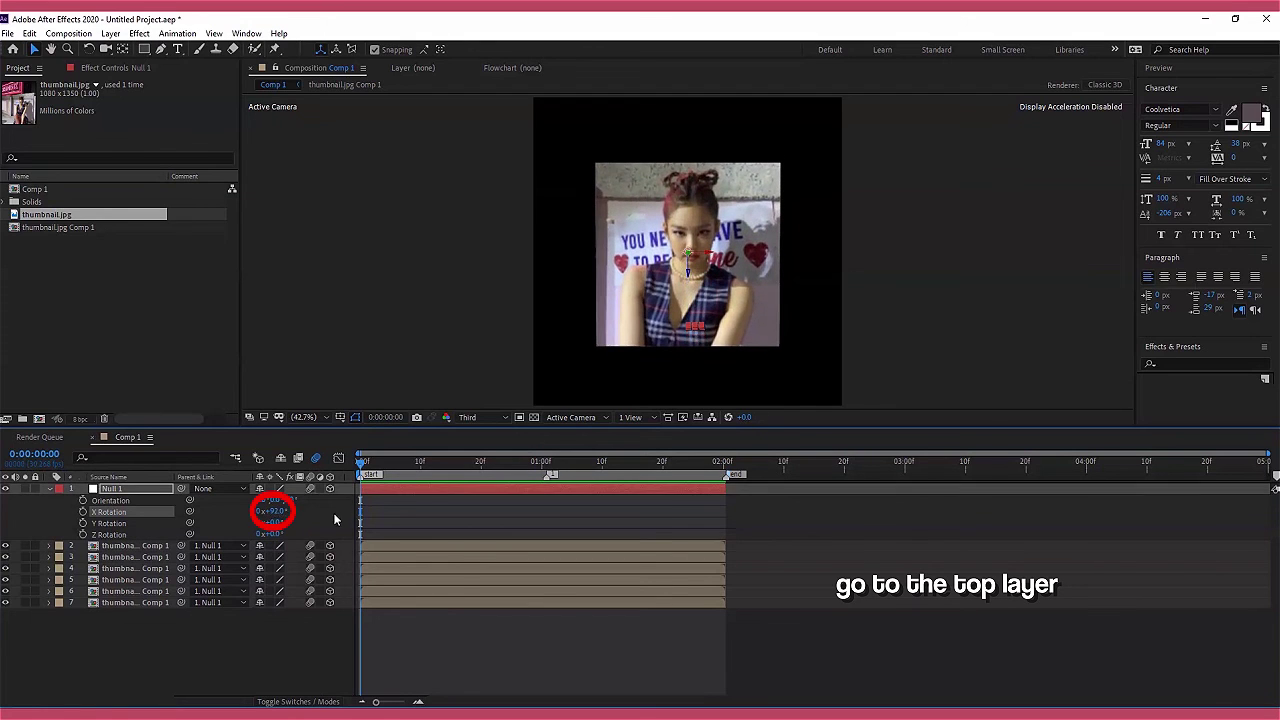
text(90)
key(Return)
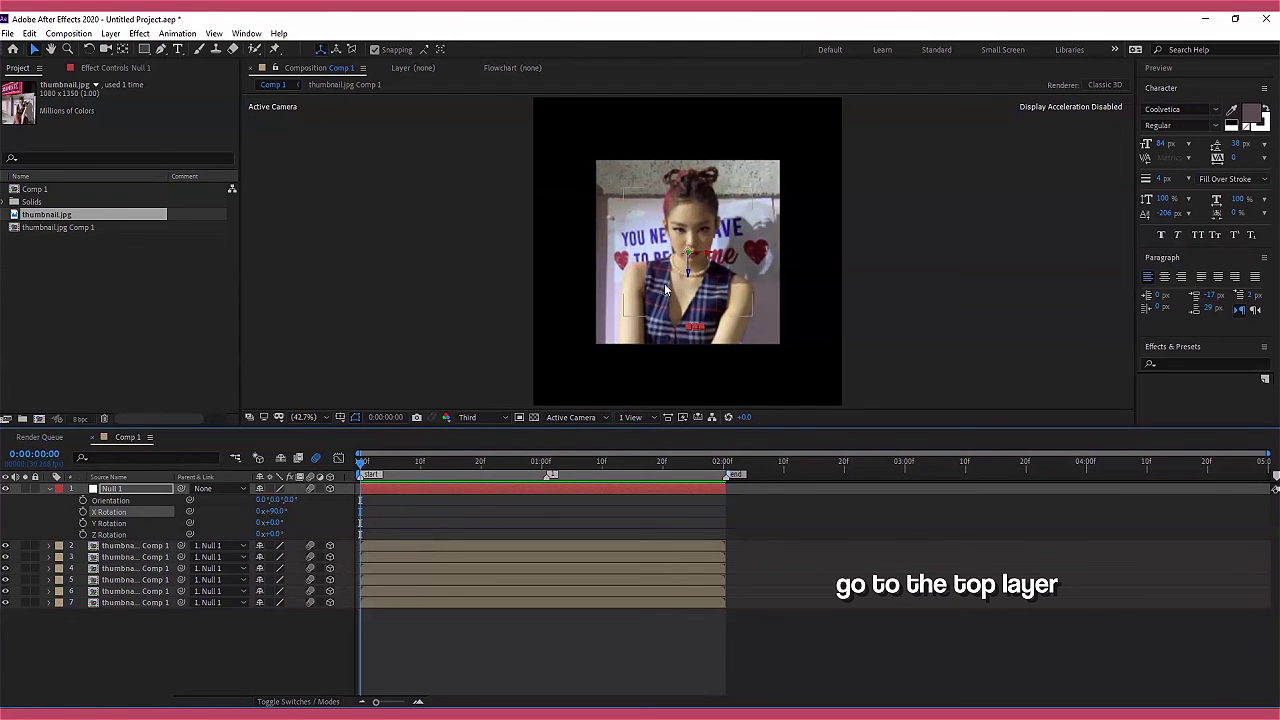
Move the top face's anchor point up to its upper edge with Pan Behind
click(666, 283)
click(370, 557)
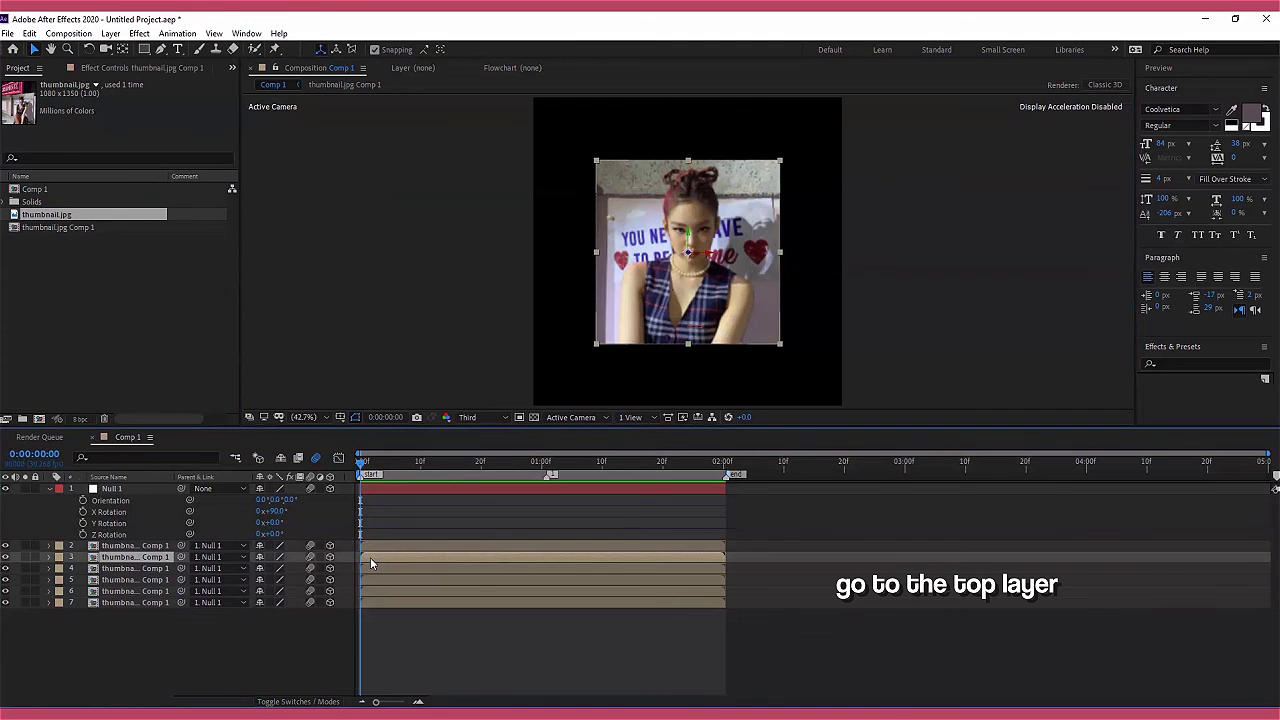
click(121, 50)
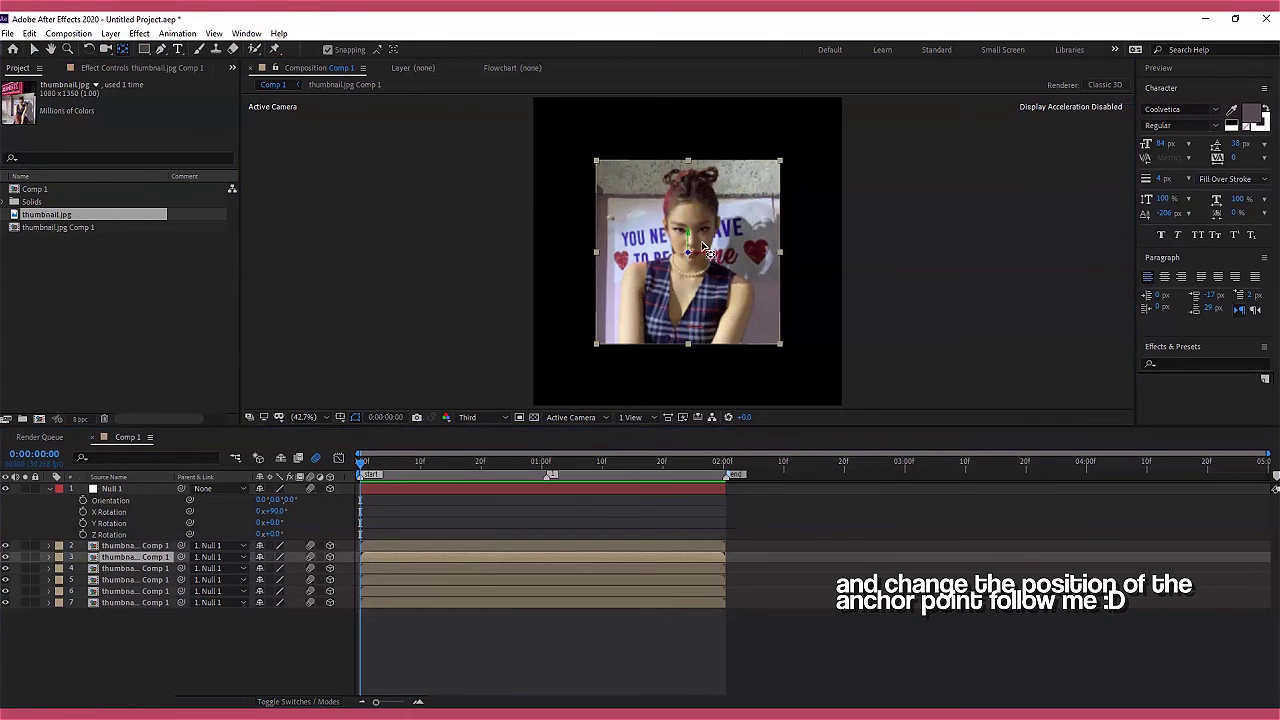
drag(689, 253, 687, 160)
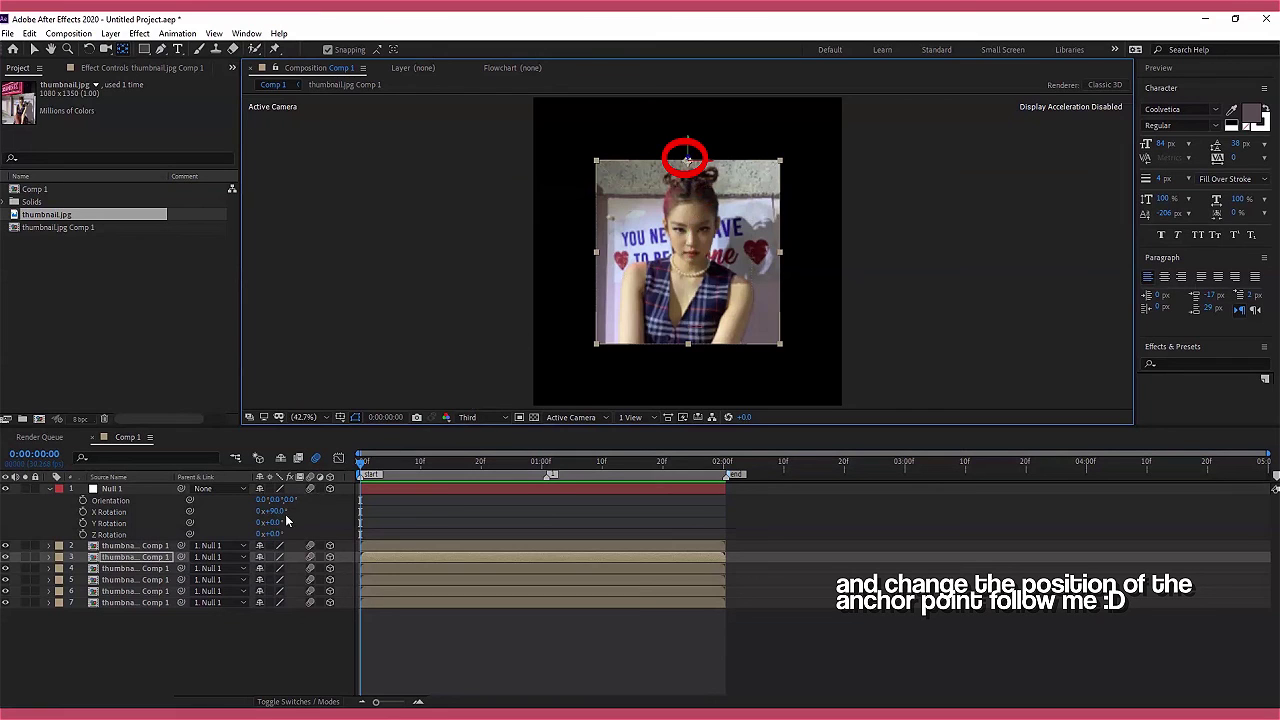
Reset Null 1's X Rotation to 0 and go back to the Selection tool
click(270, 511)
key(Return)
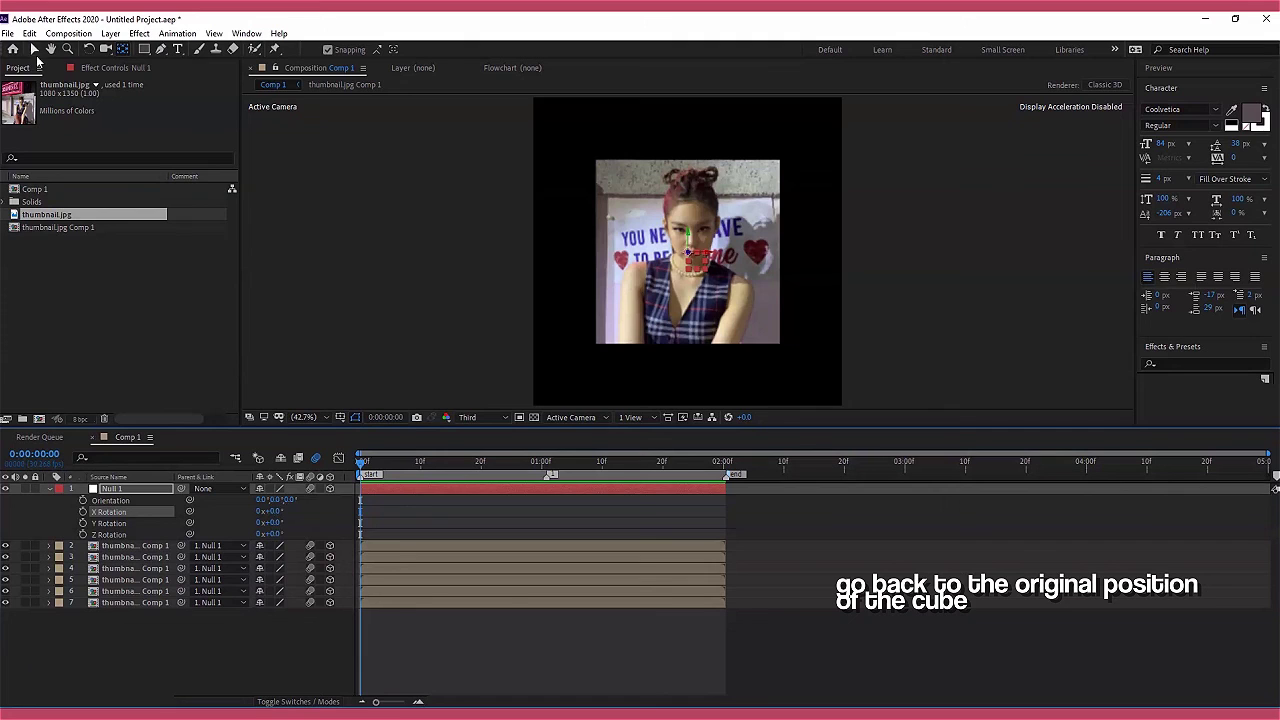
click(33, 49)
Add thumbnail.jpg as the top layer, trying and undoing a split at 2 seconds
key(r)
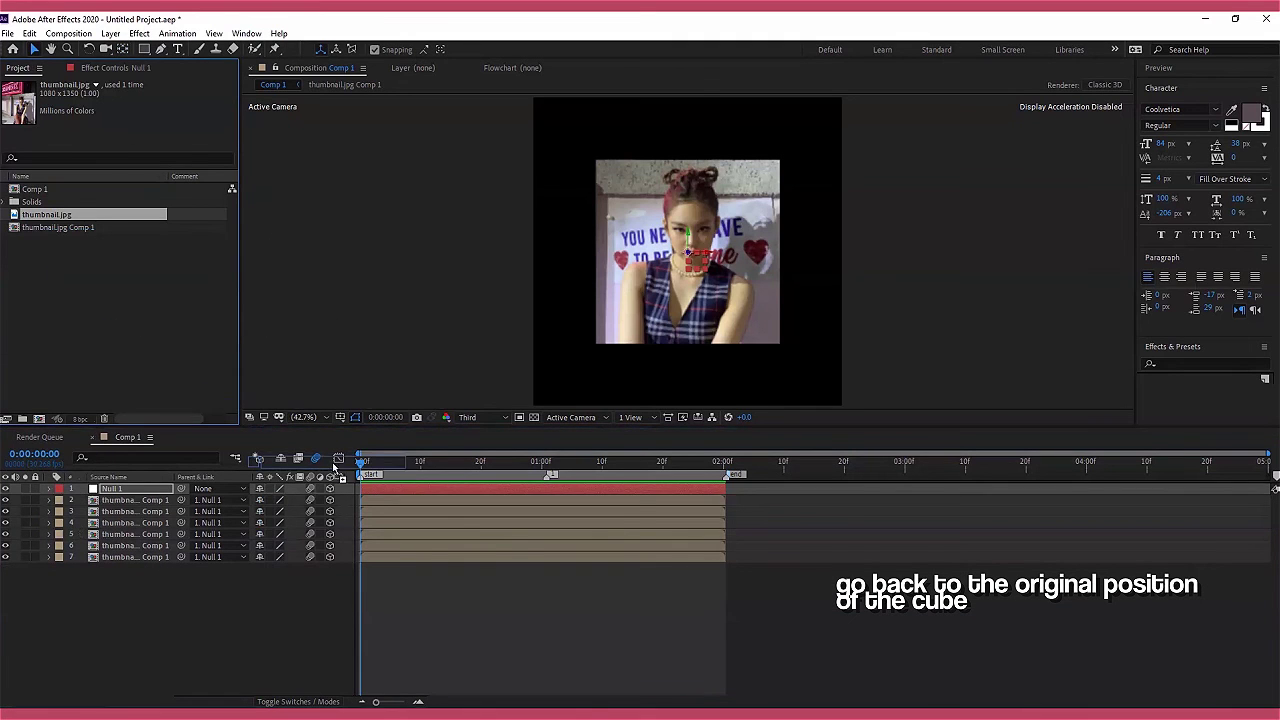
key(ctrl+slash)
click(722, 463)
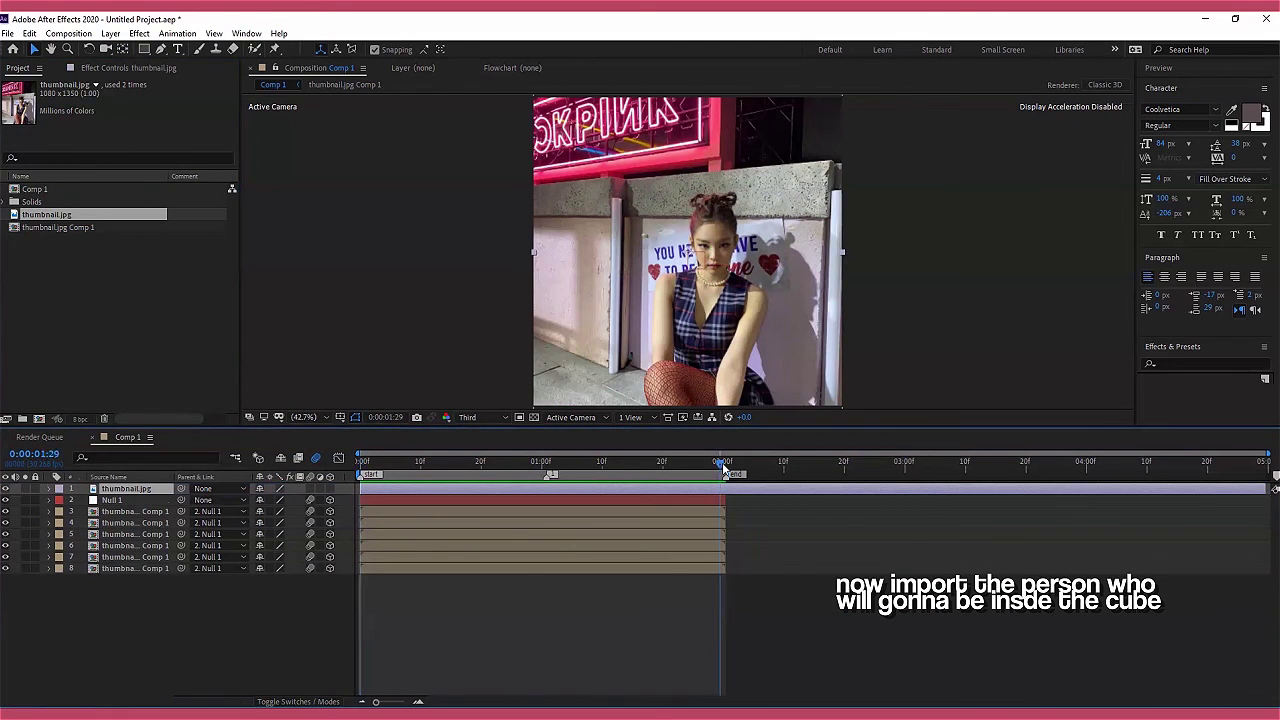
drag(724, 466, 727, 466)
key(ctrl+shift+d)
key(ctrl+z)
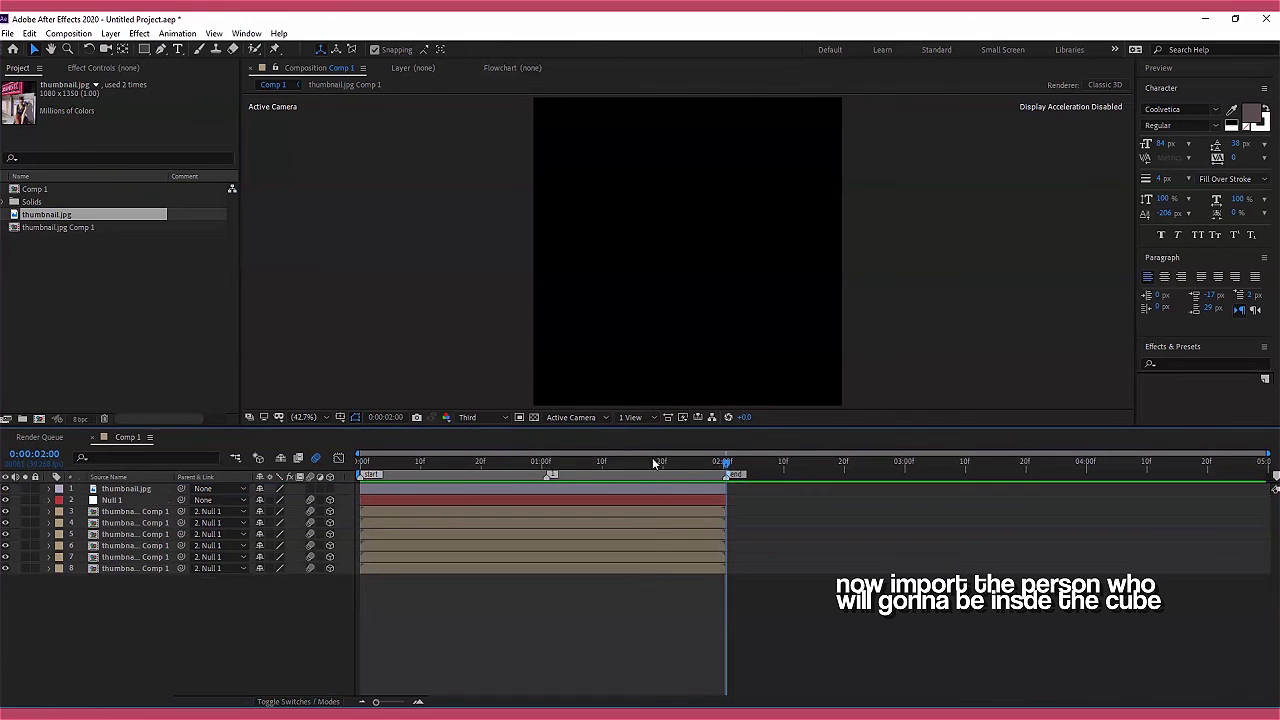
key(Home)
Select the person layer and set the preview resolution back to Full
click(450, 488)
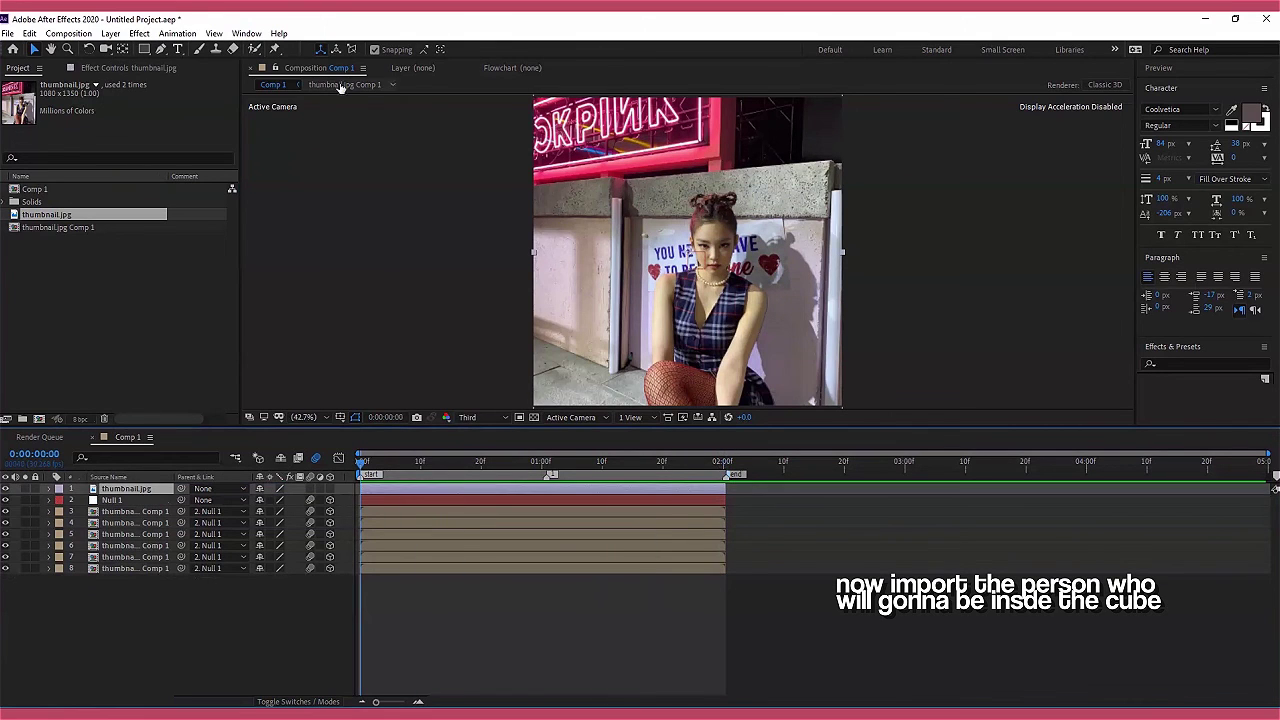
click(163, 50)
click(482, 419)
click(494, 455)
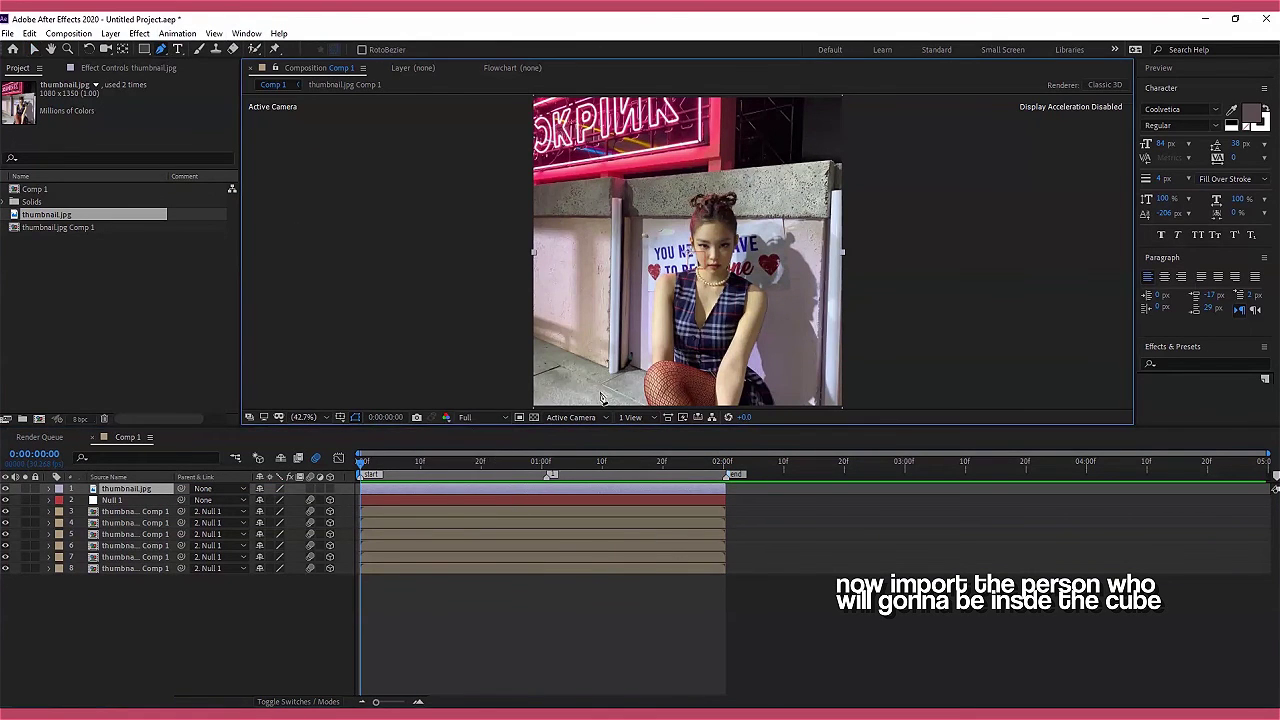
scroll(650, 235, up, 1)
scroll(650, 230, up, 1)
scroll(640, 215, up, 1)
scroll(640, 215, down, 2)
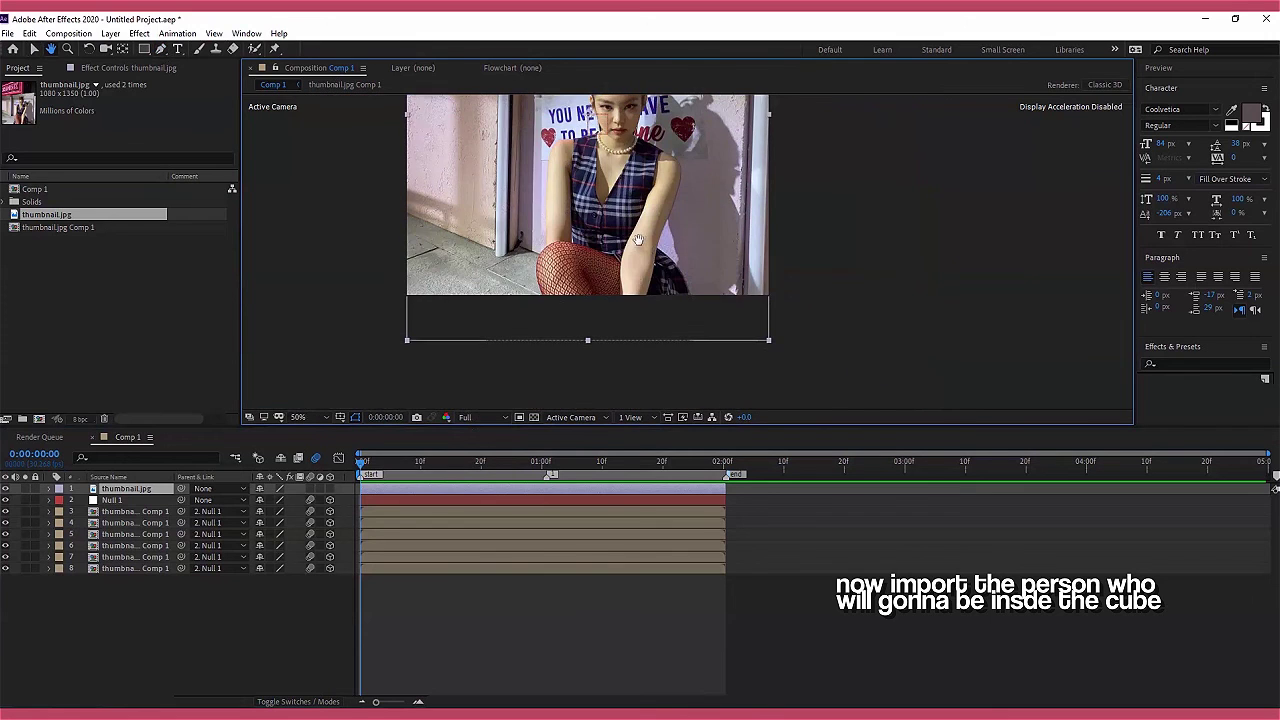
Move the person layer up to Position 540, 354 and zoom in for masking
key(p)
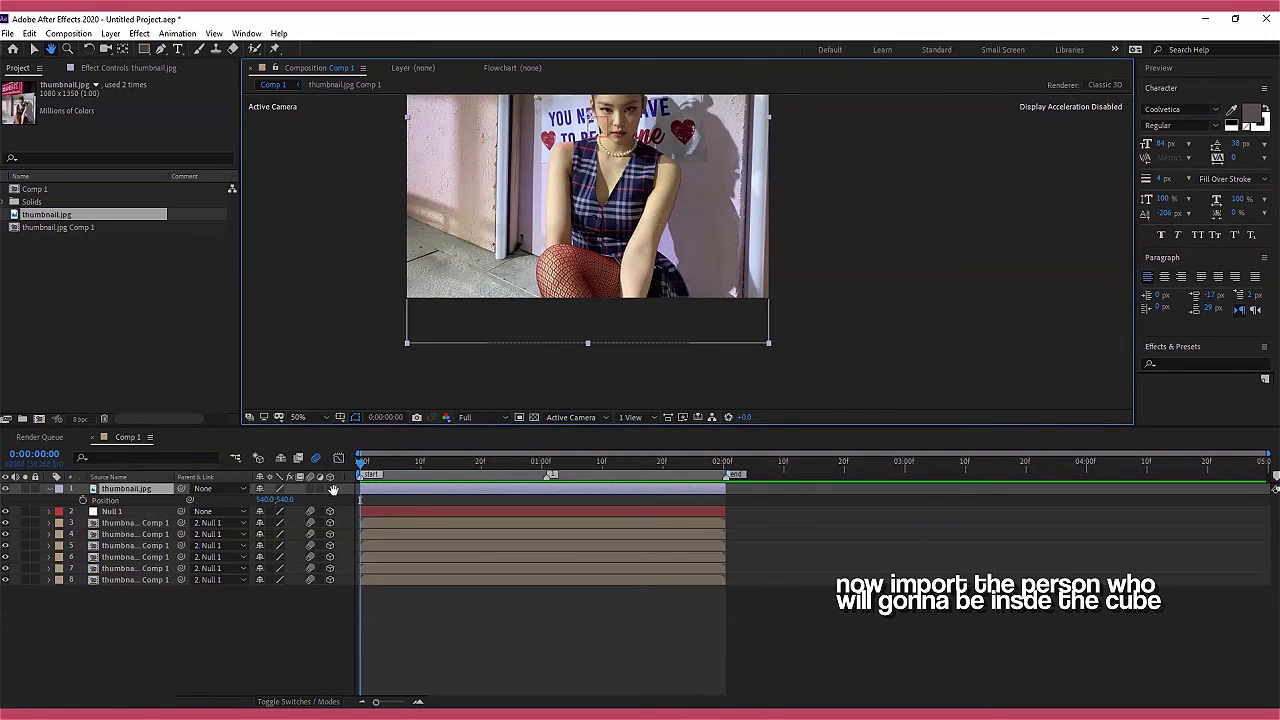
drag(287, 499, 175, 497)
key(g)
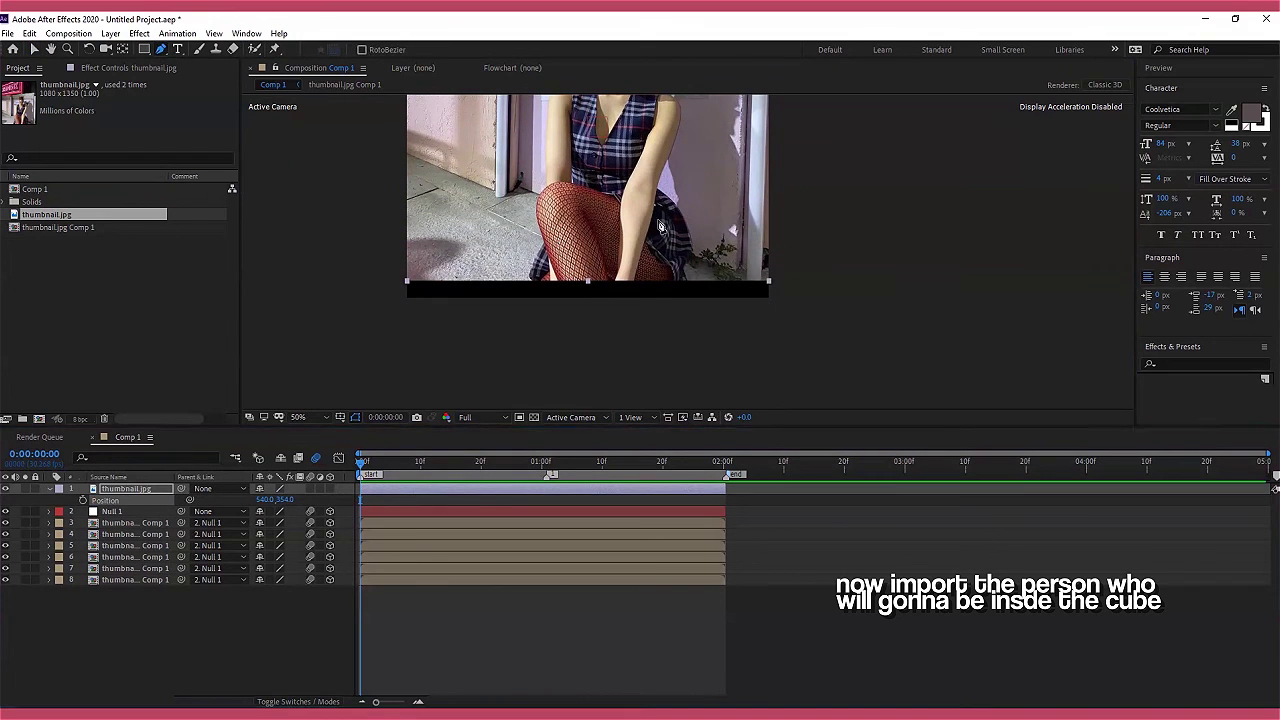
scroll(660, 226, up, 2)
scroll(657, 257, up, 2)
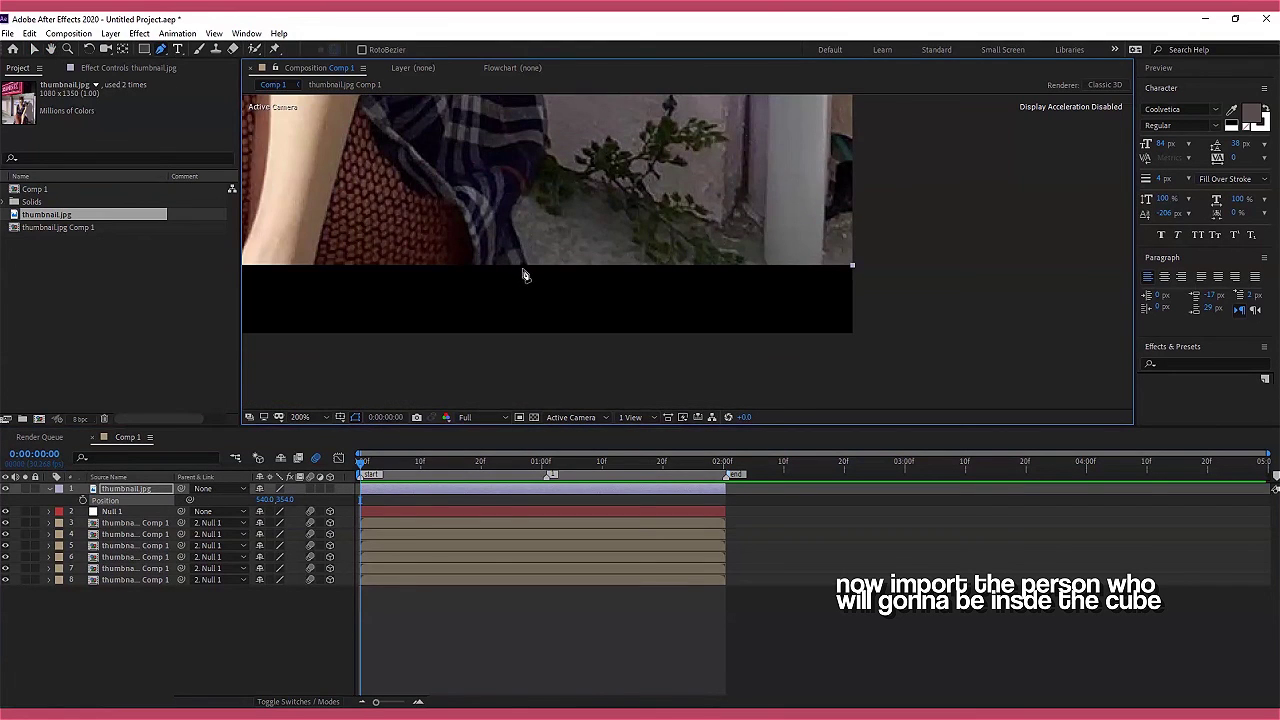
Start the pen mask at the person's bottom edge and trace up her side and arm
click(527, 264)
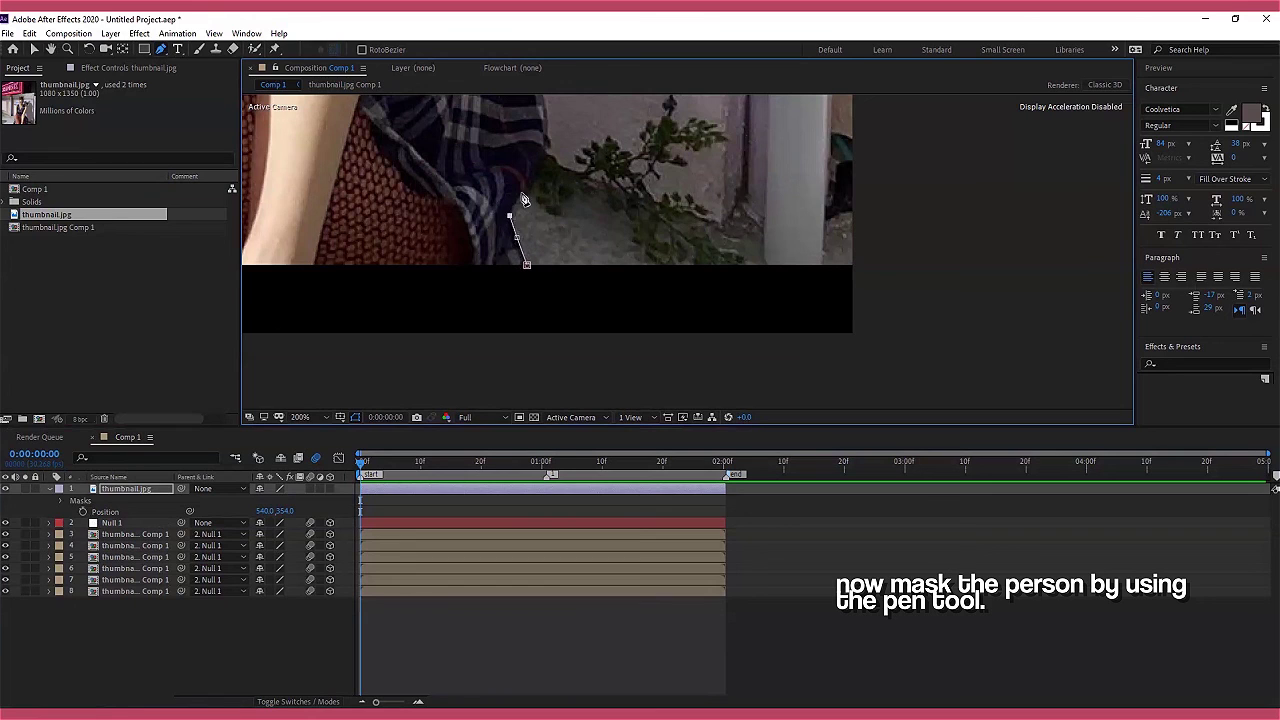
click(523, 190)
click(546, 157)
scroll(546, 157, up, 3)
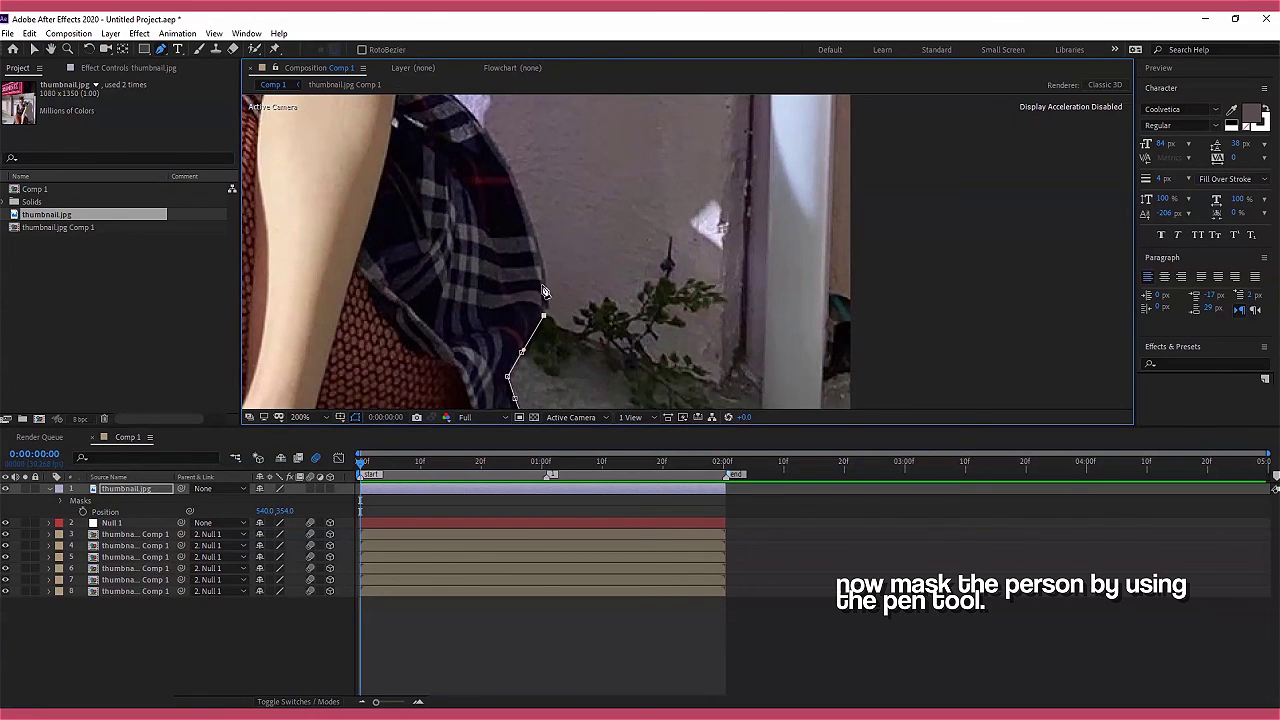
click(545, 282)
click(520, 186)
scroll(520, 186, up, 3)
click(498, 329)
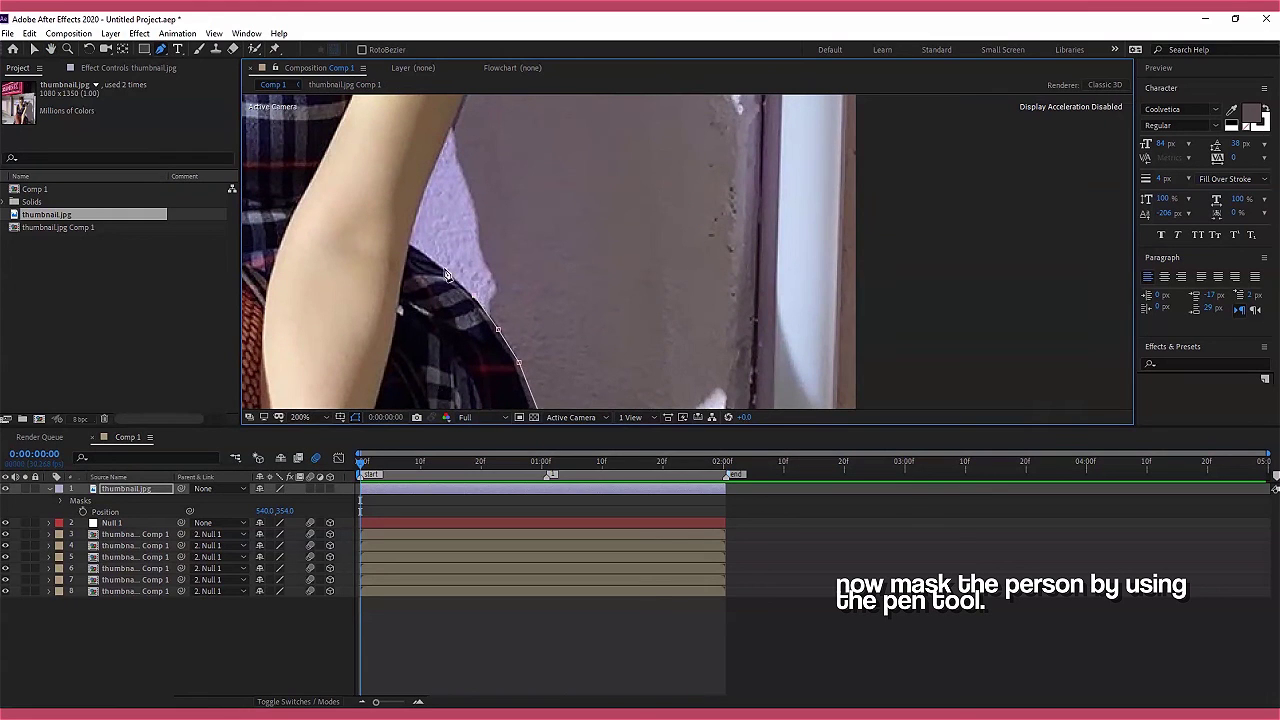
click(411, 249)
scroll(411, 249, up, 3)
scroll(444, 354, left, 1)
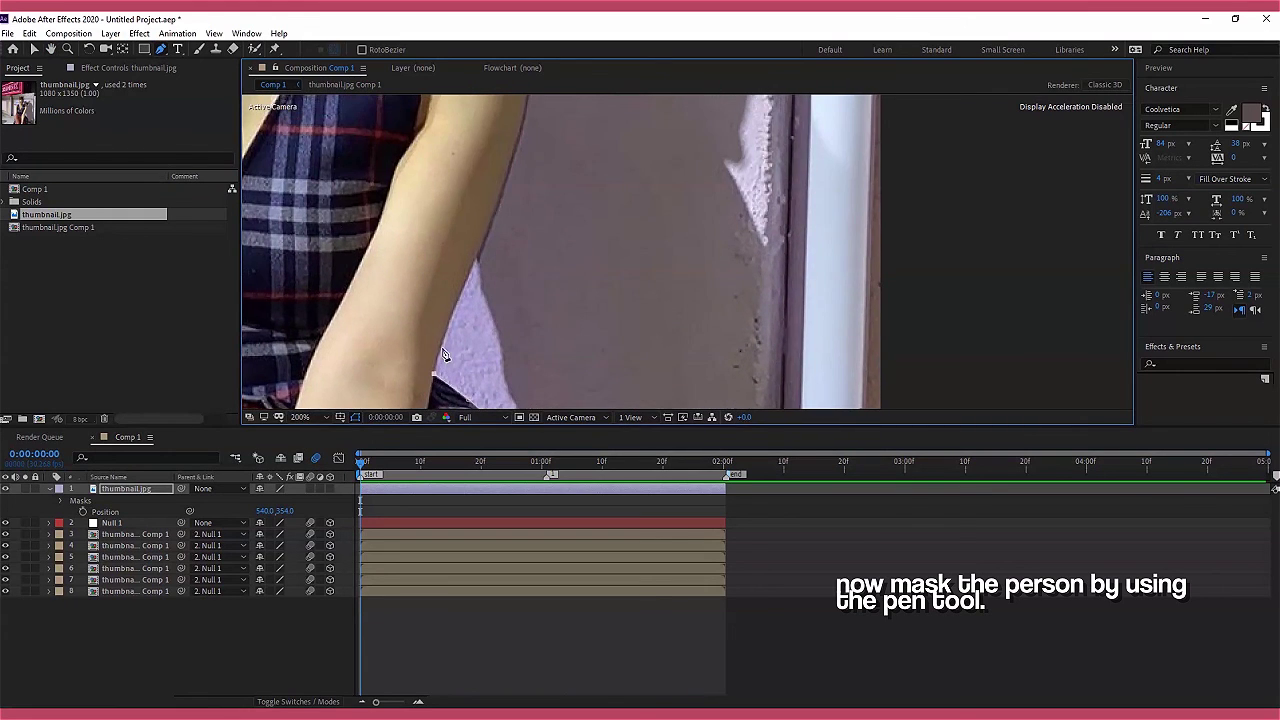
click(458, 298)
Continue the mask along the upper arm, over the shoulder and beside the face
drag(470, 249, 502, 320)
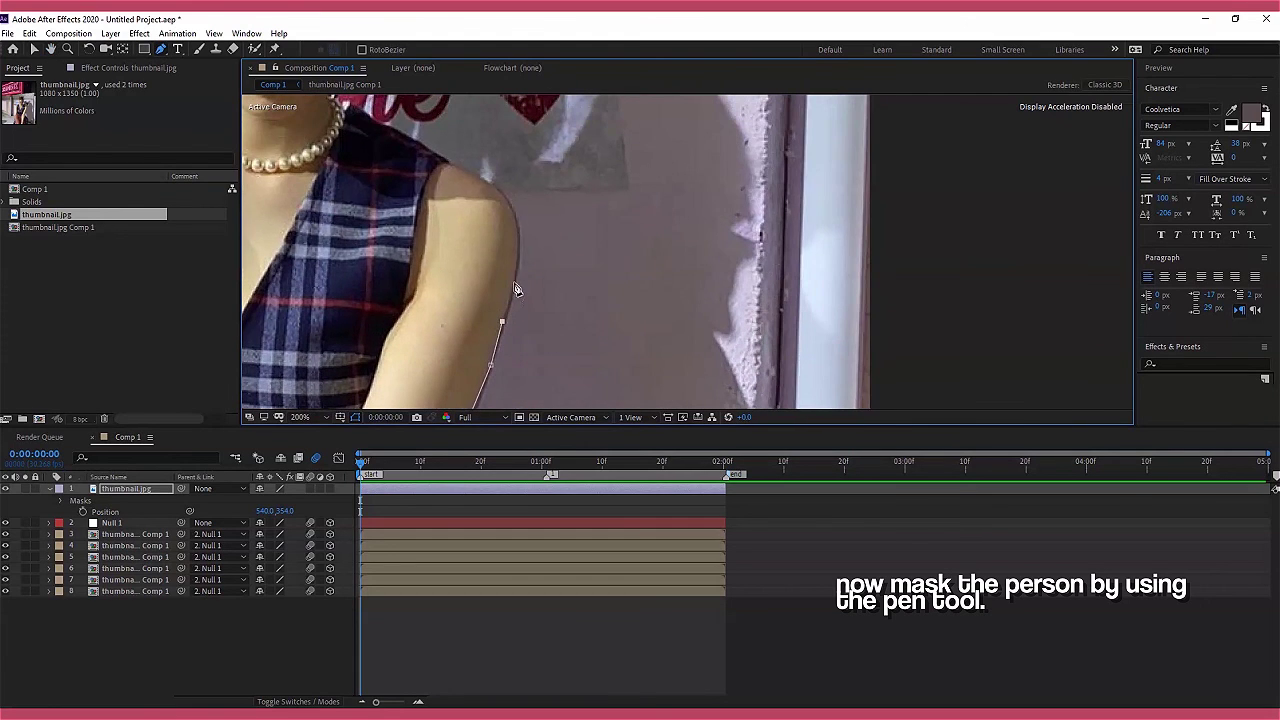
click(513, 282)
click(519, 241)
drag(492, 186, 512, 322)
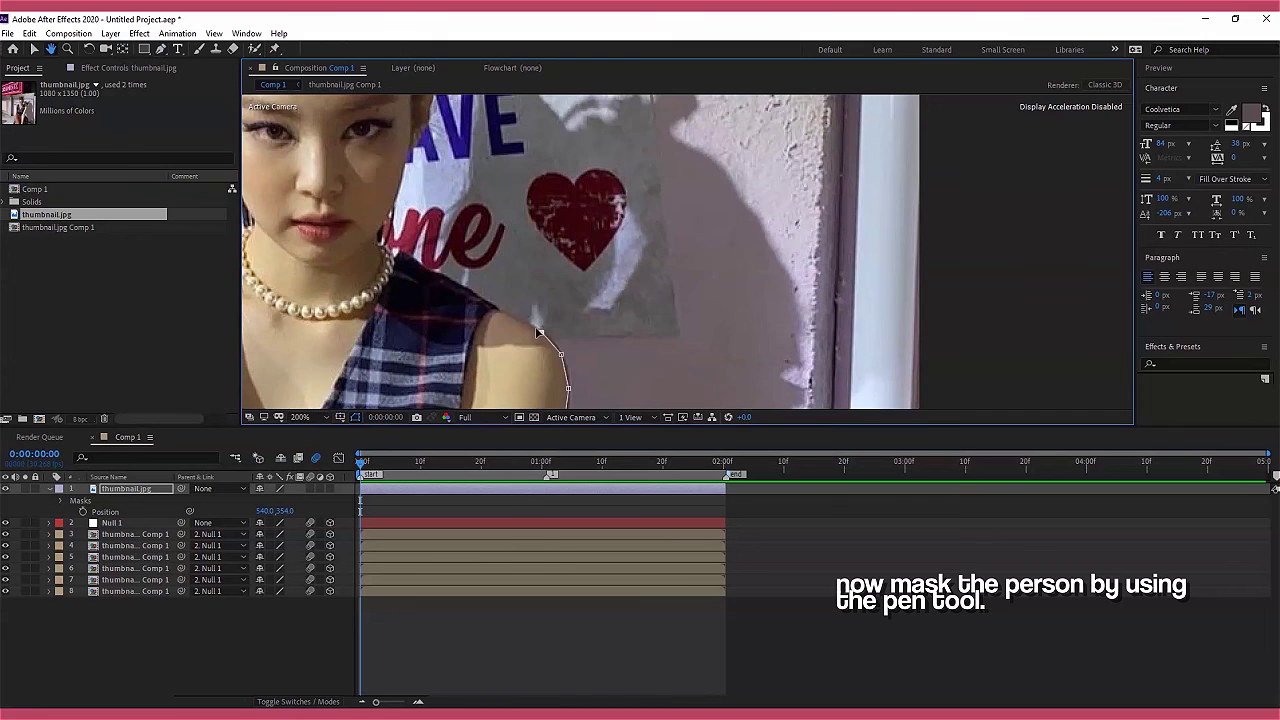
click(480, 298)
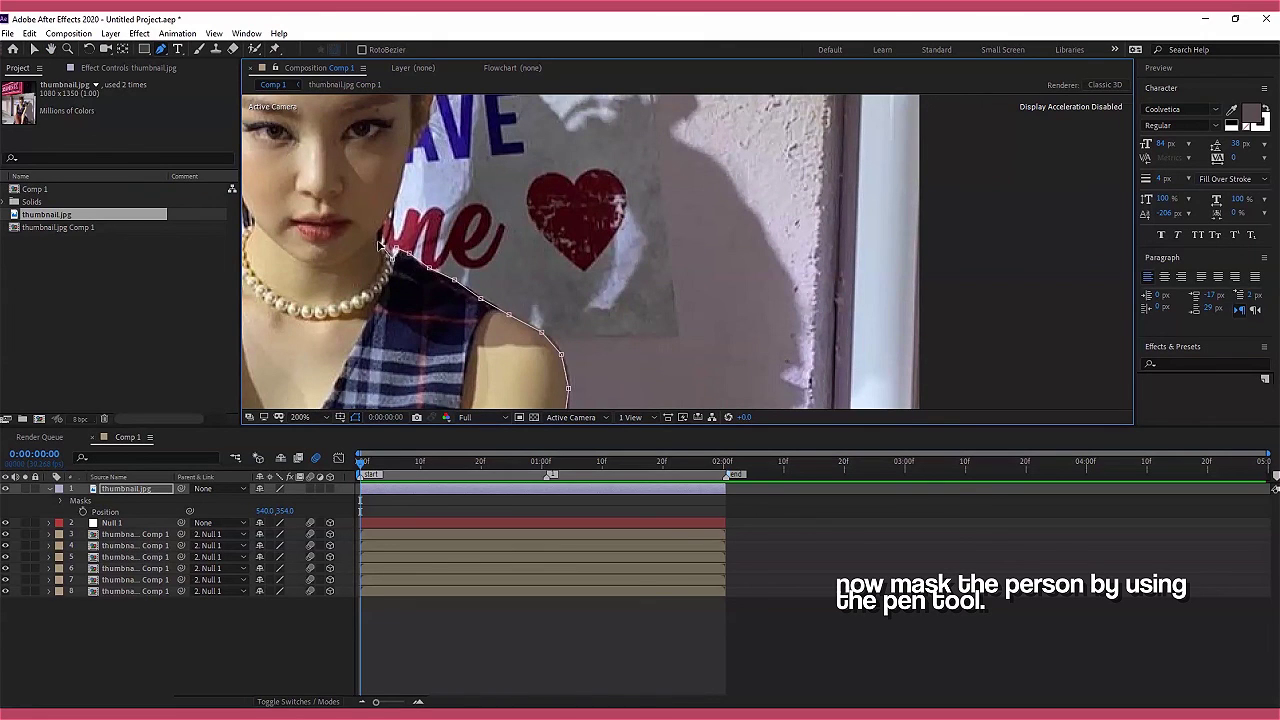
click(403, 189)
Trace the mask across the top of the hair and down its far side
drag(415, 147, 415, 262)
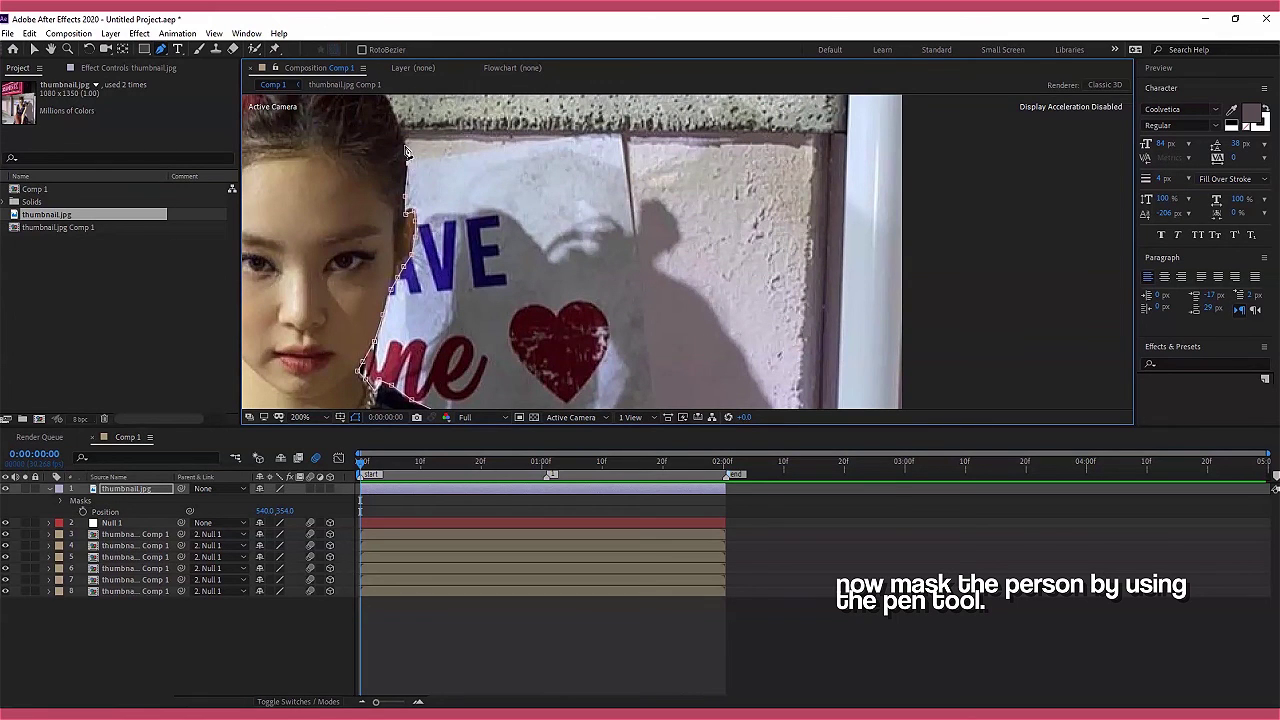
drag(406, 150, 448, 315)
click(439, 287)
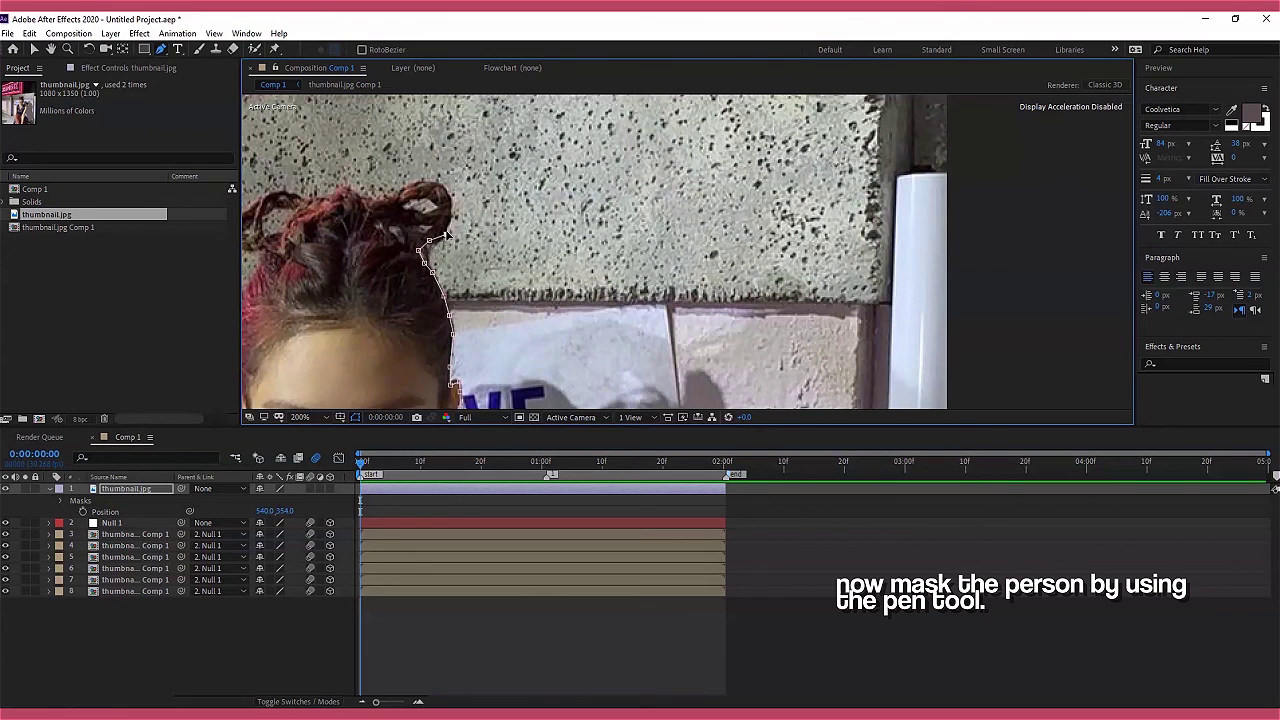
click(420, 184)
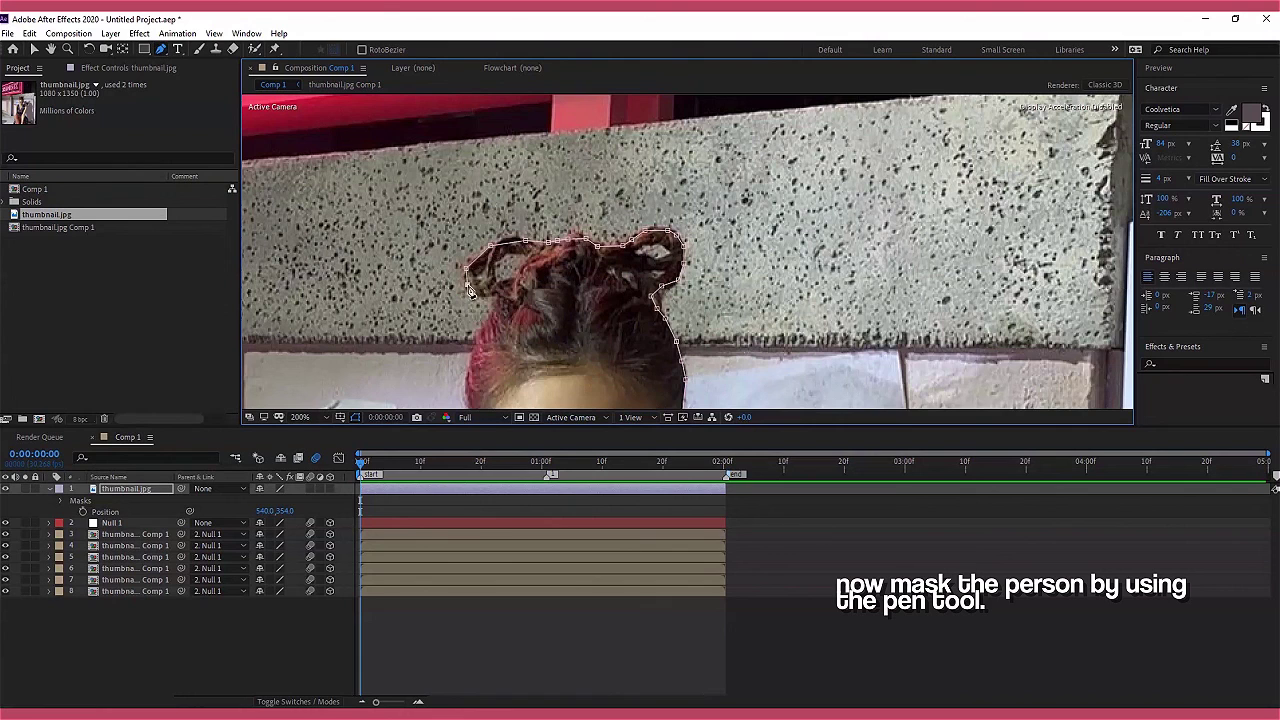
click(484, 332)
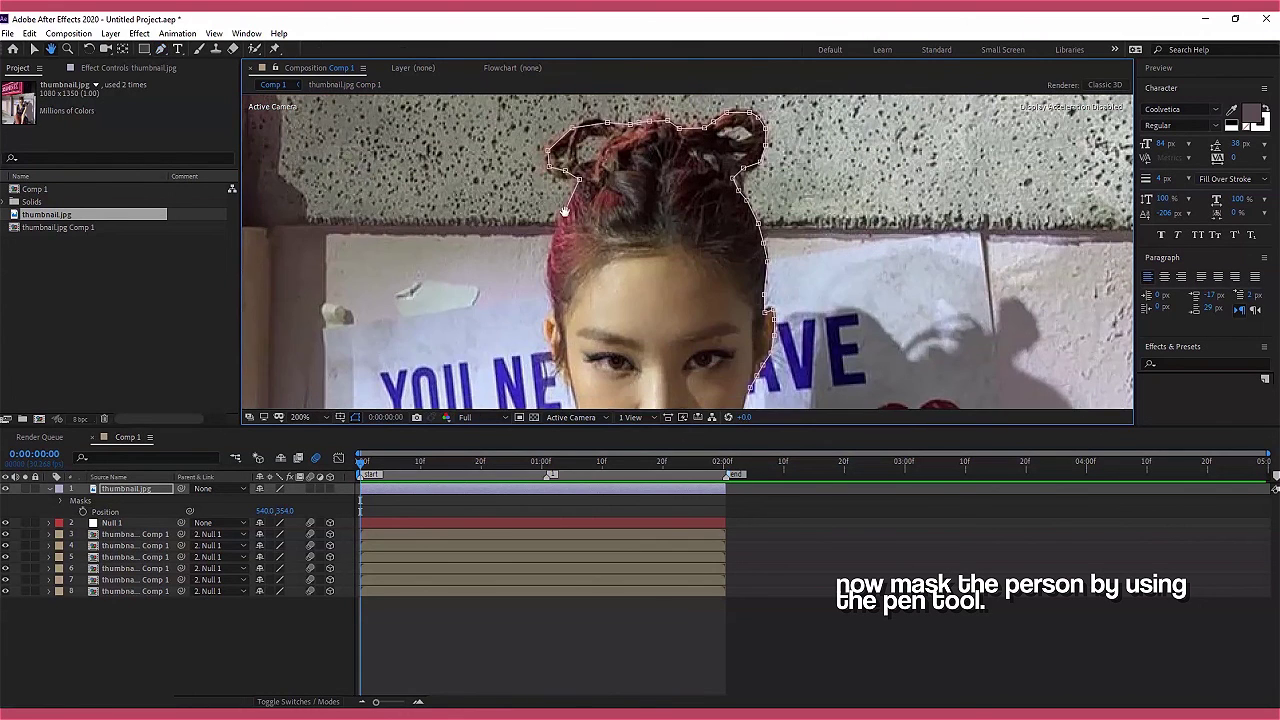
click(554, 240)
click(550, 268)
click(551, 293)
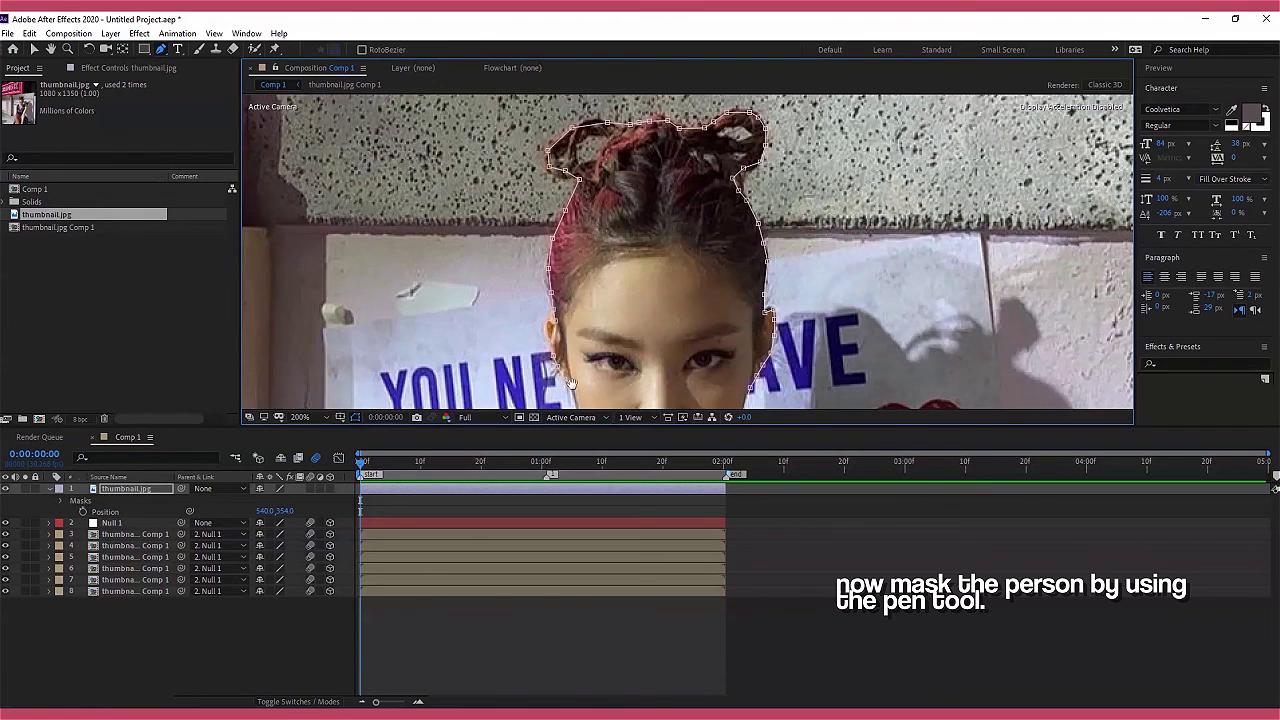
scroll(570, 383, down, 5)
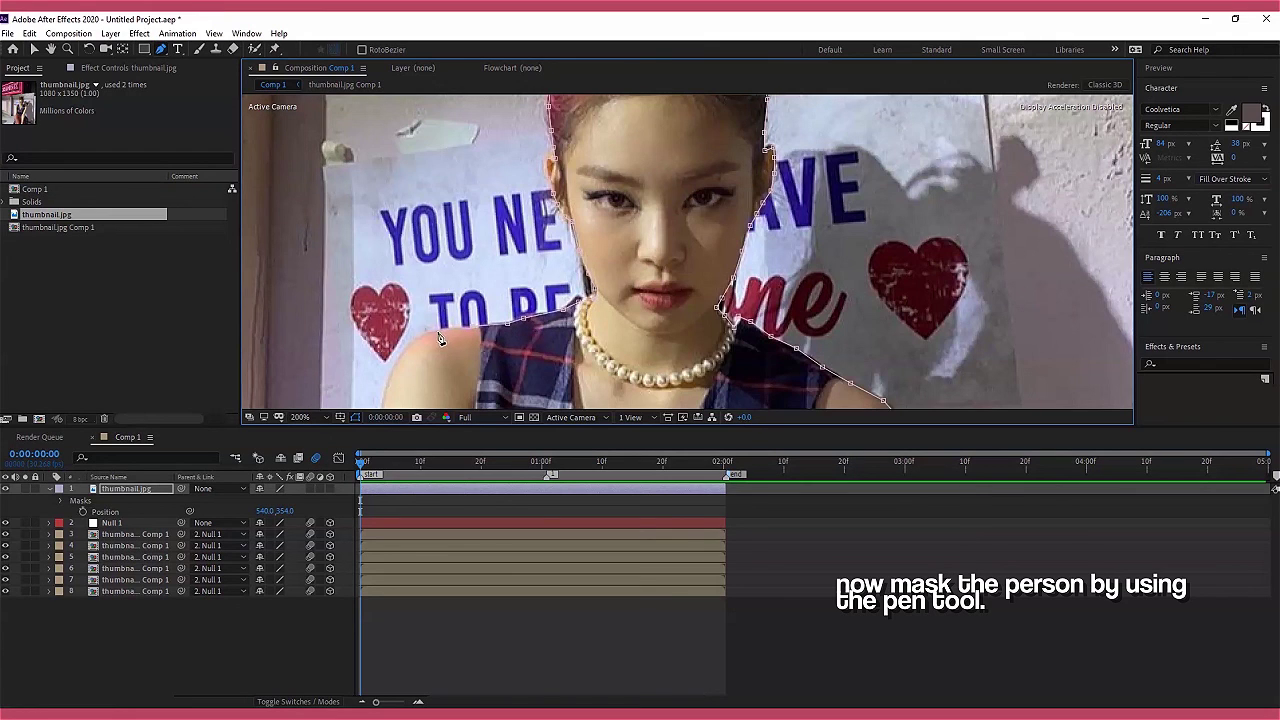
Extend the mask past the other shoulder, torso and fishnet leg down the skirt edge
drag(440, 340, 697, 213)
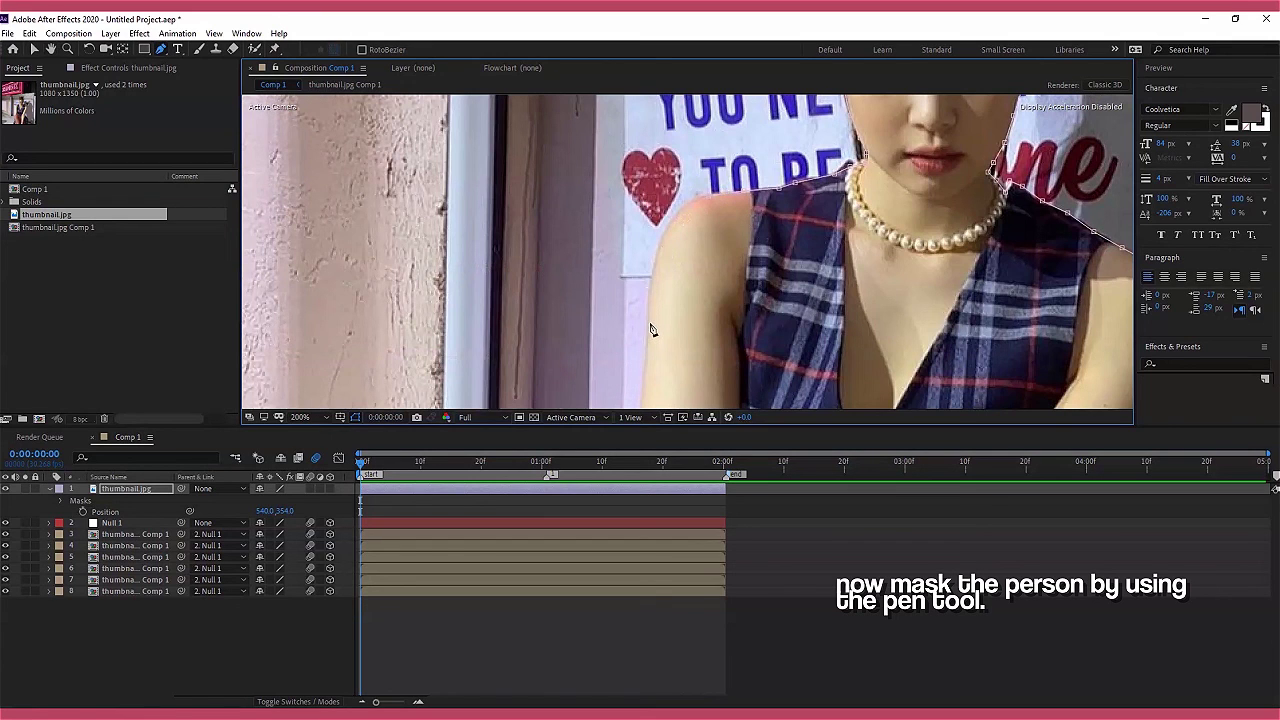
drag(648, 379, 674, 160)
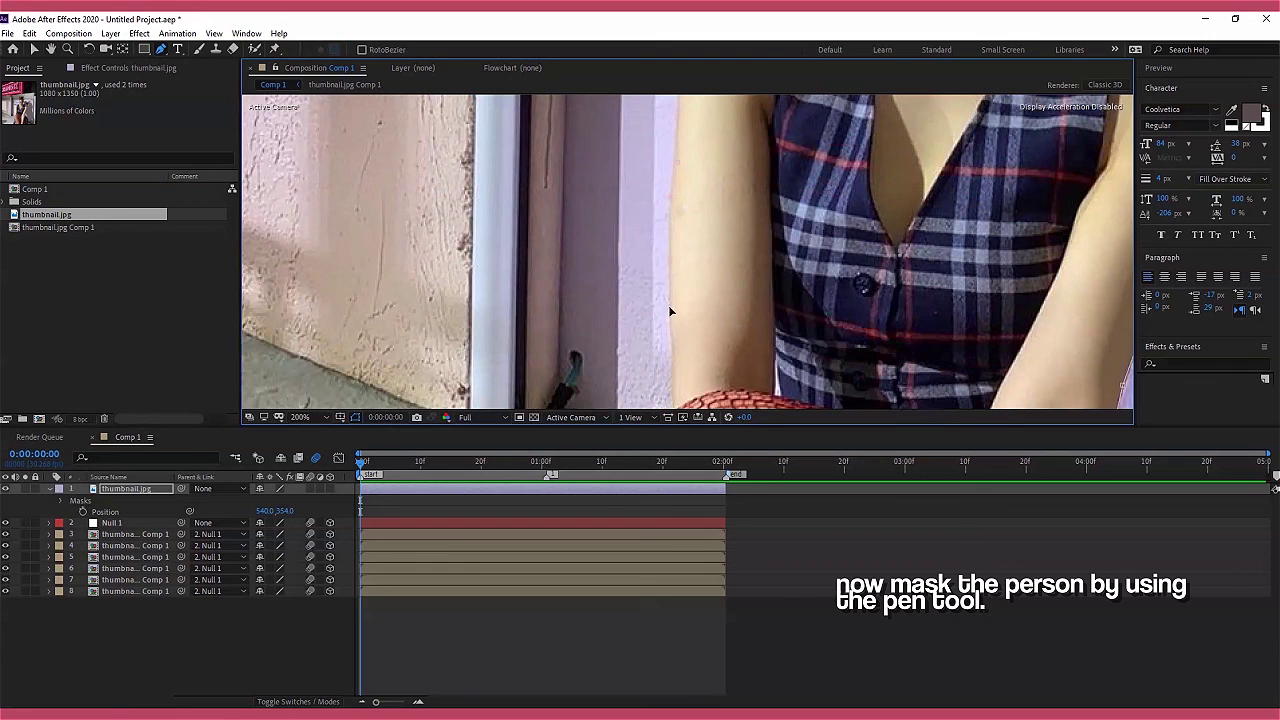
drag(673, 360, 686, 213)
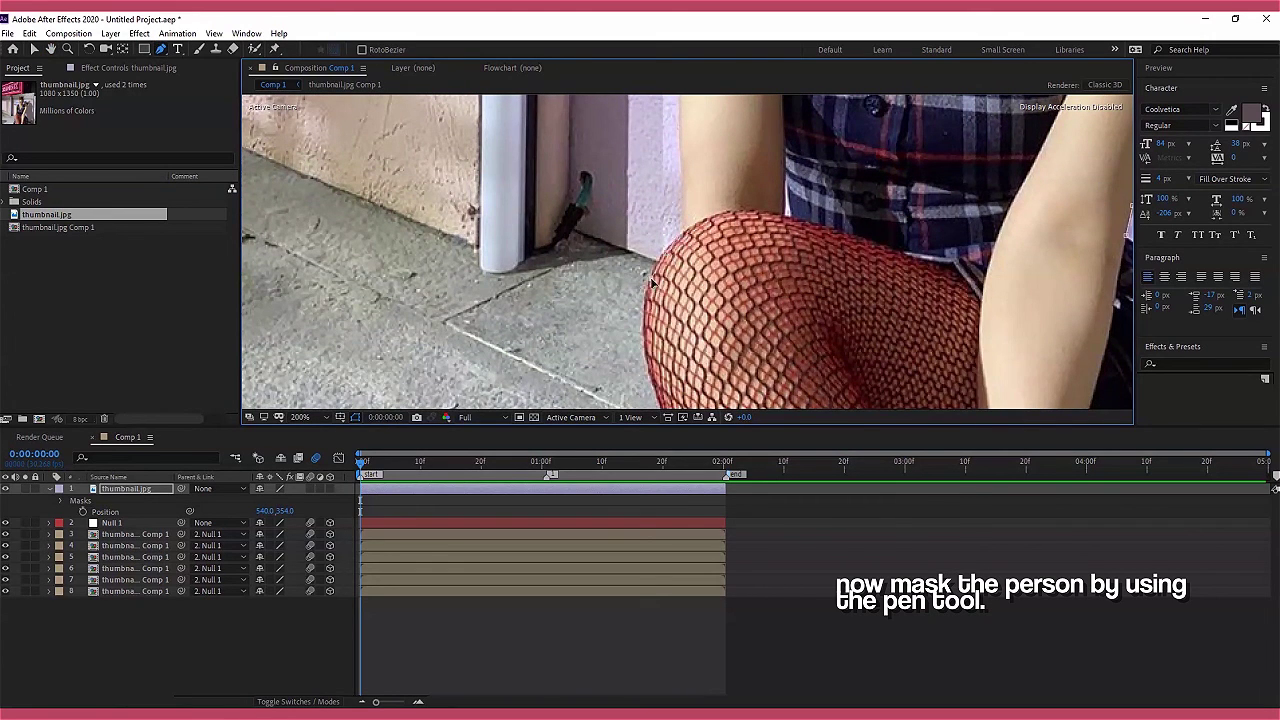
drag(645, 358, 657, 200)
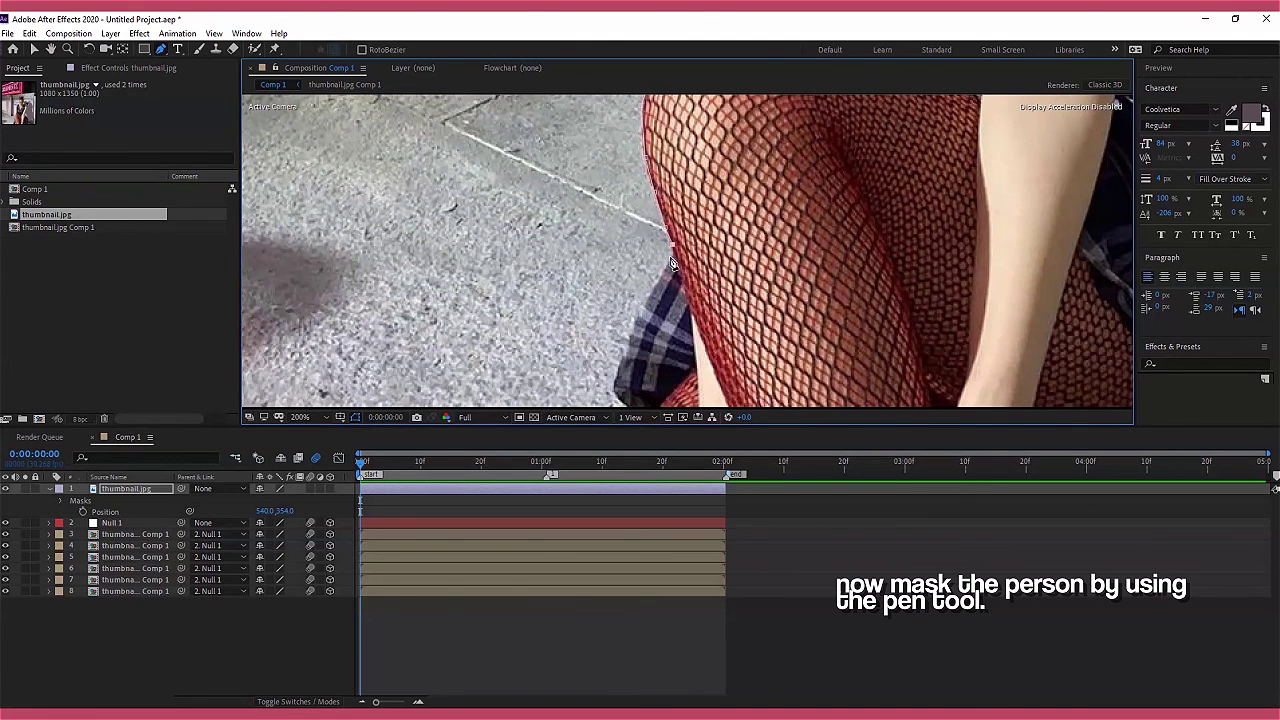
click(658, 276)
click(636, 318)
drag(639, 330, 625, 198)
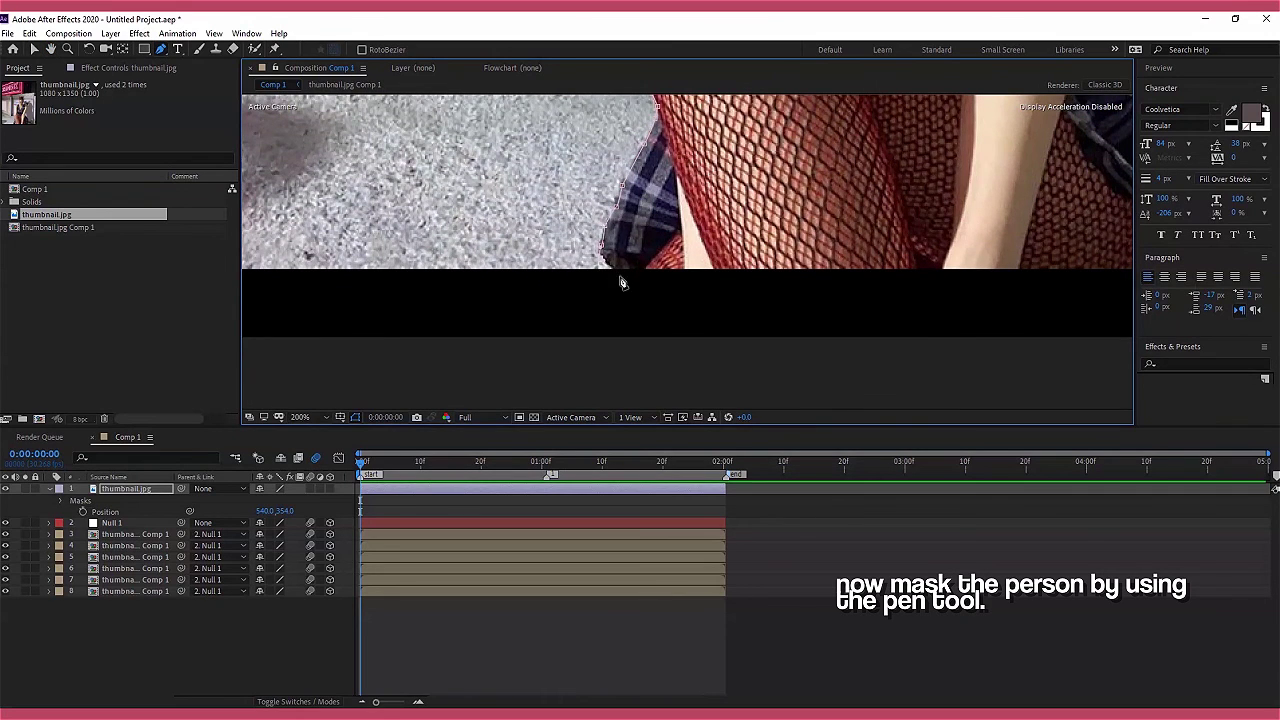
scroll(1006, 256, down, 1)
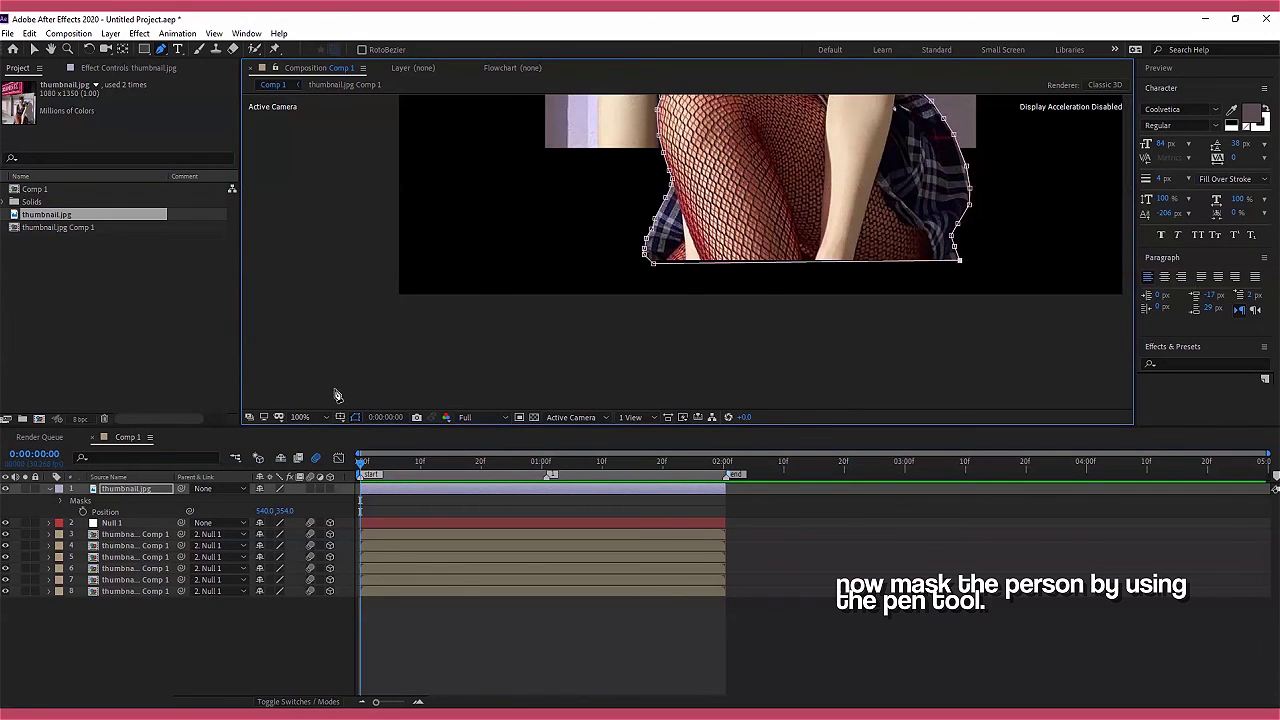
click(300, 417)
Apply a mask feather to the person layer's mask to soften its edges
click(300, 456)
right_click(779, 251)
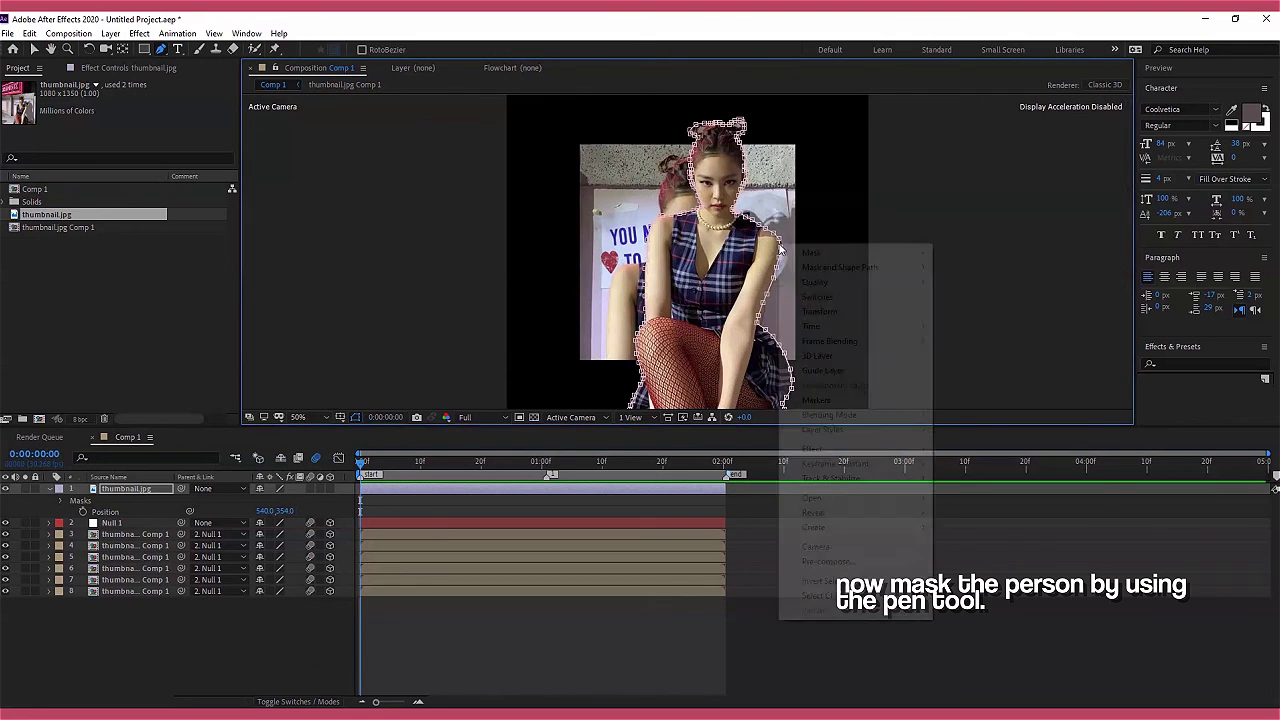
mouse_move(829, 266)
click(976, 288)
key(Return)
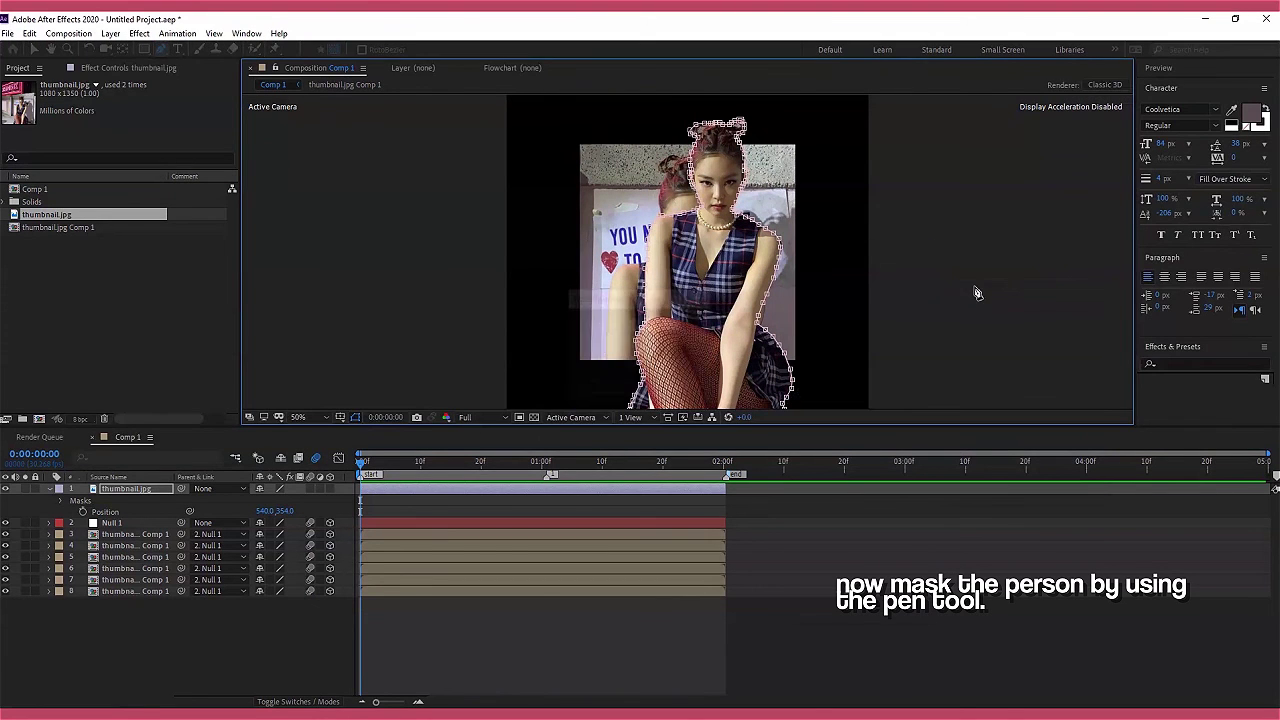
Fit the composition in the viewer and switch the 3D view to Custom View 1
key(slash)
click(561, 490)
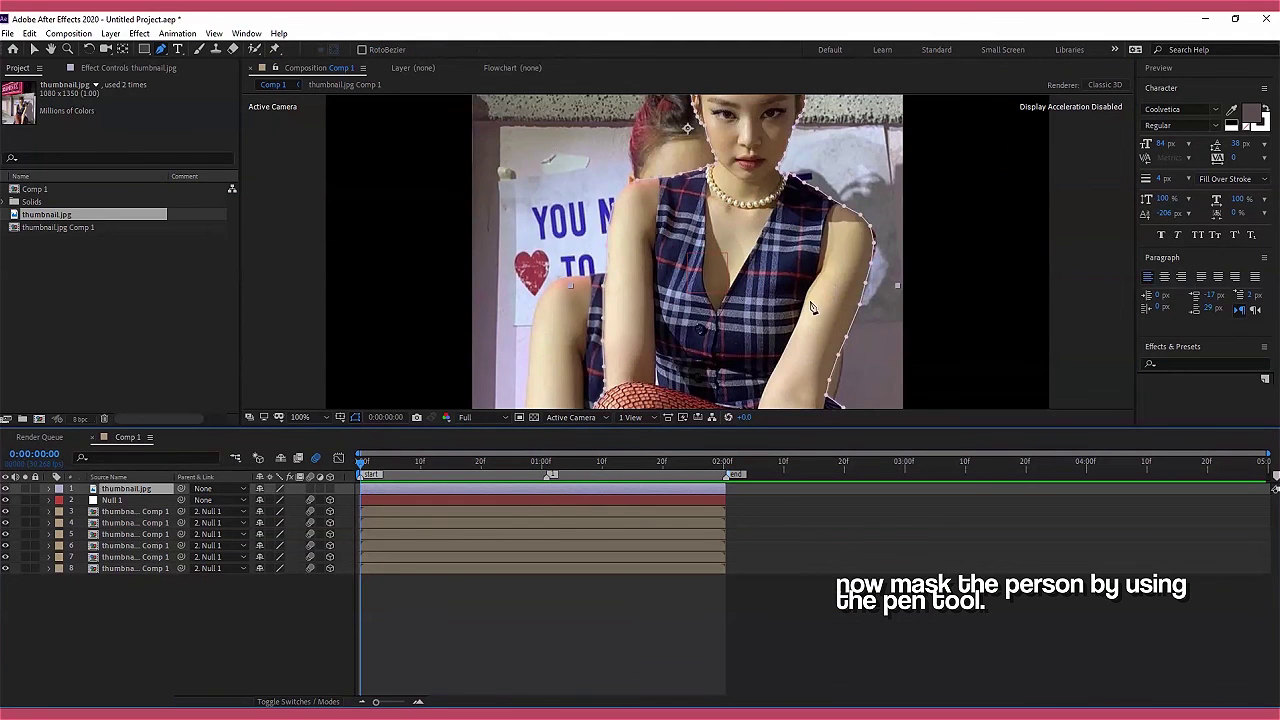
click(559, 592)
click(297, 418)
click(297, 417)
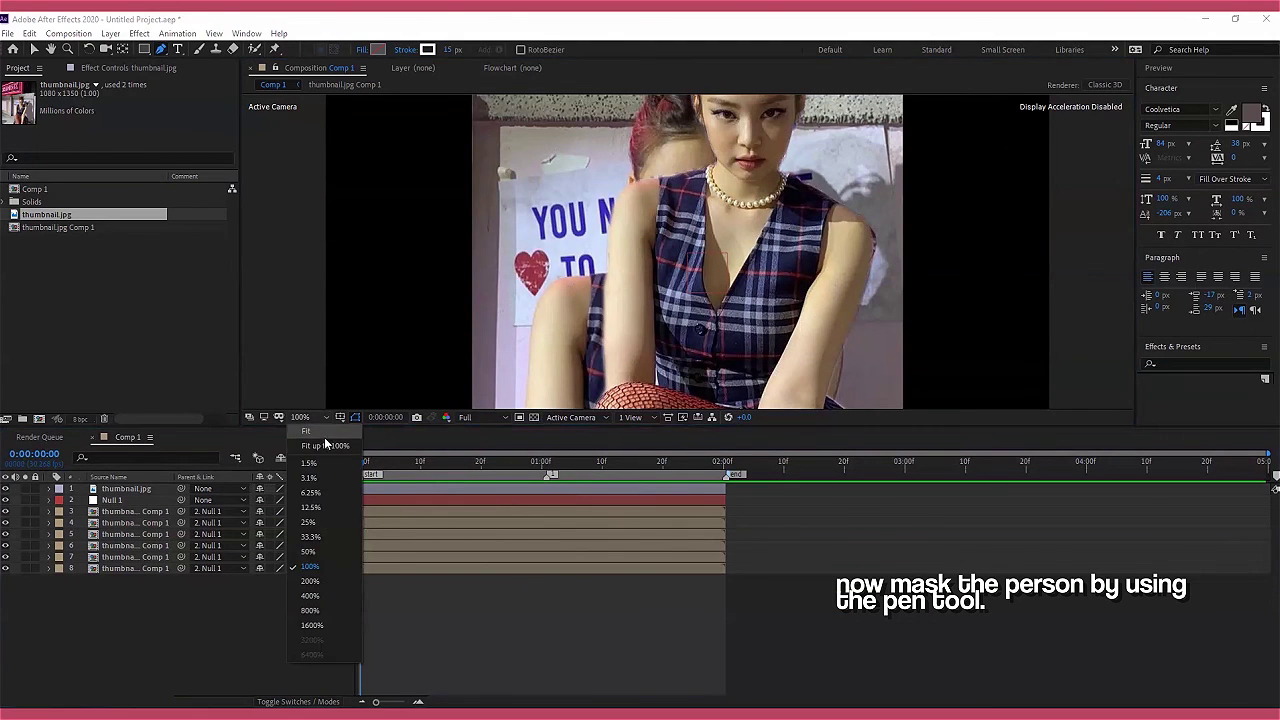
click(324, 490)
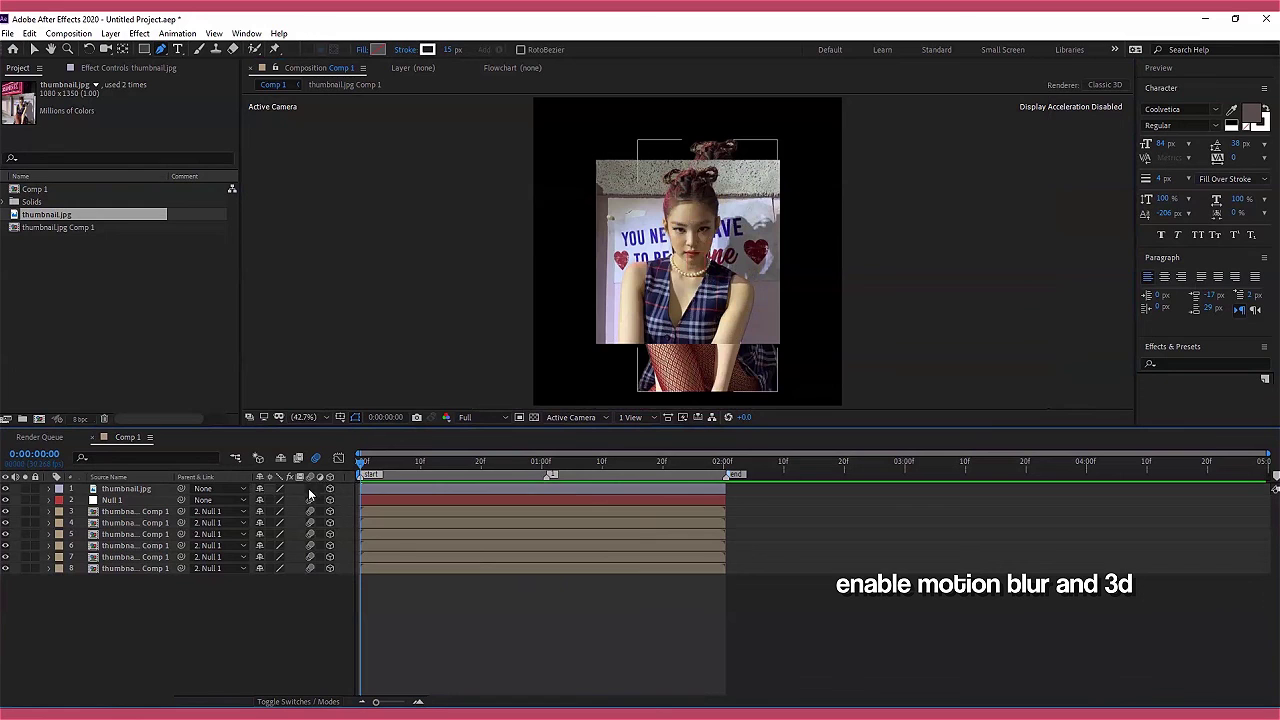
click(575, 417)
click(597, 533)
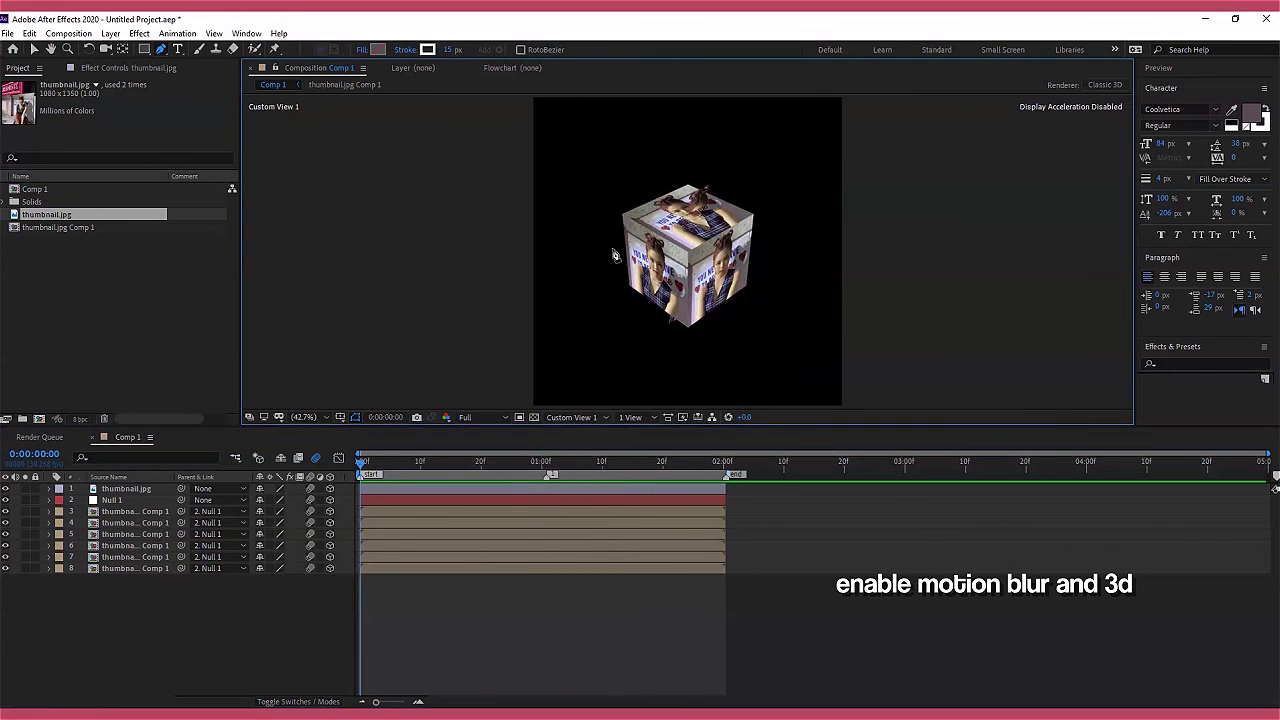
scroll(636, 250, up, 3)
click(35, 50)
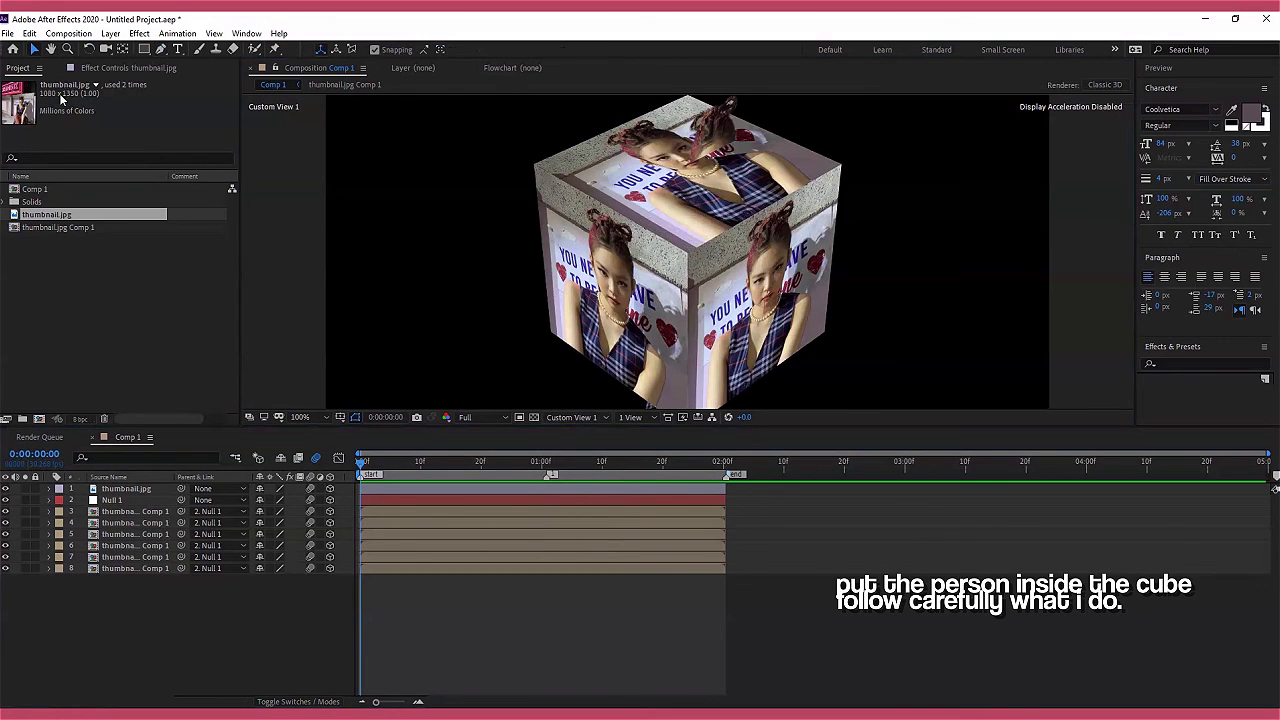
Scale thumbnail.jpg down to 64% and display its Position values
click(386, 488)
key(s)
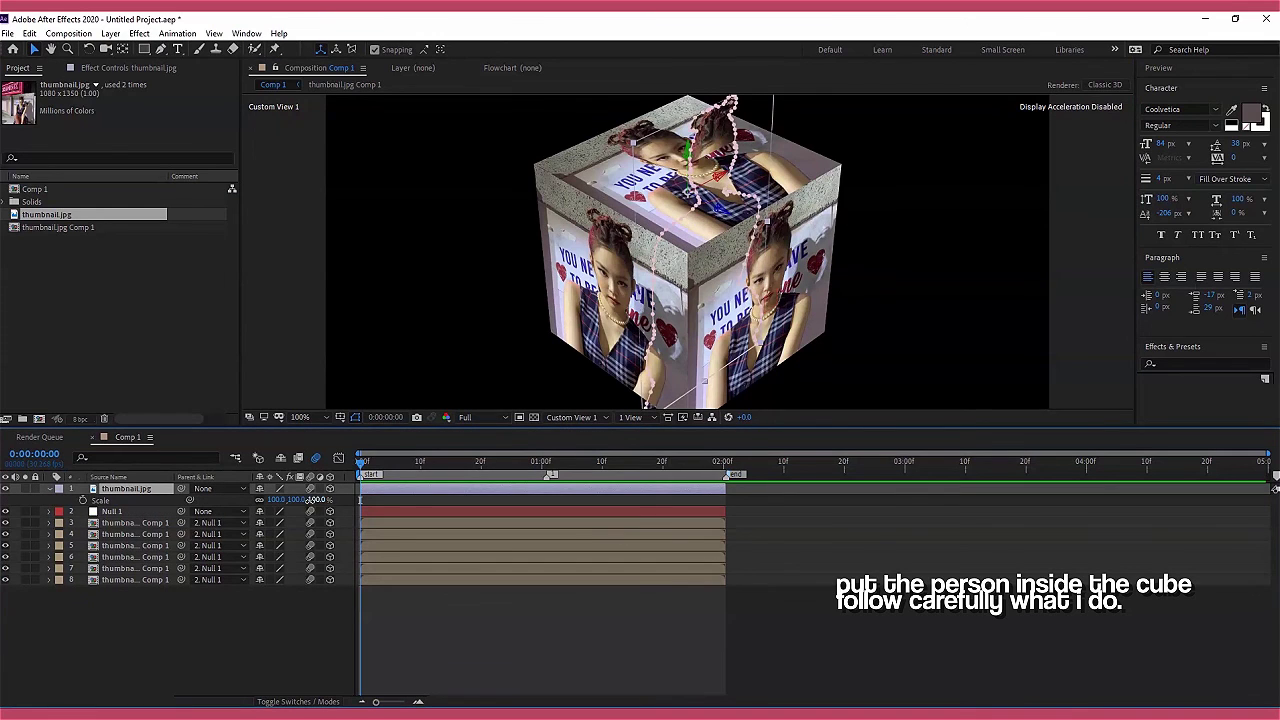
mouse_move(316, 499)
mouse_down()
mouse_move(293, 508)
mouse_move(308, 499)
mouse_up()
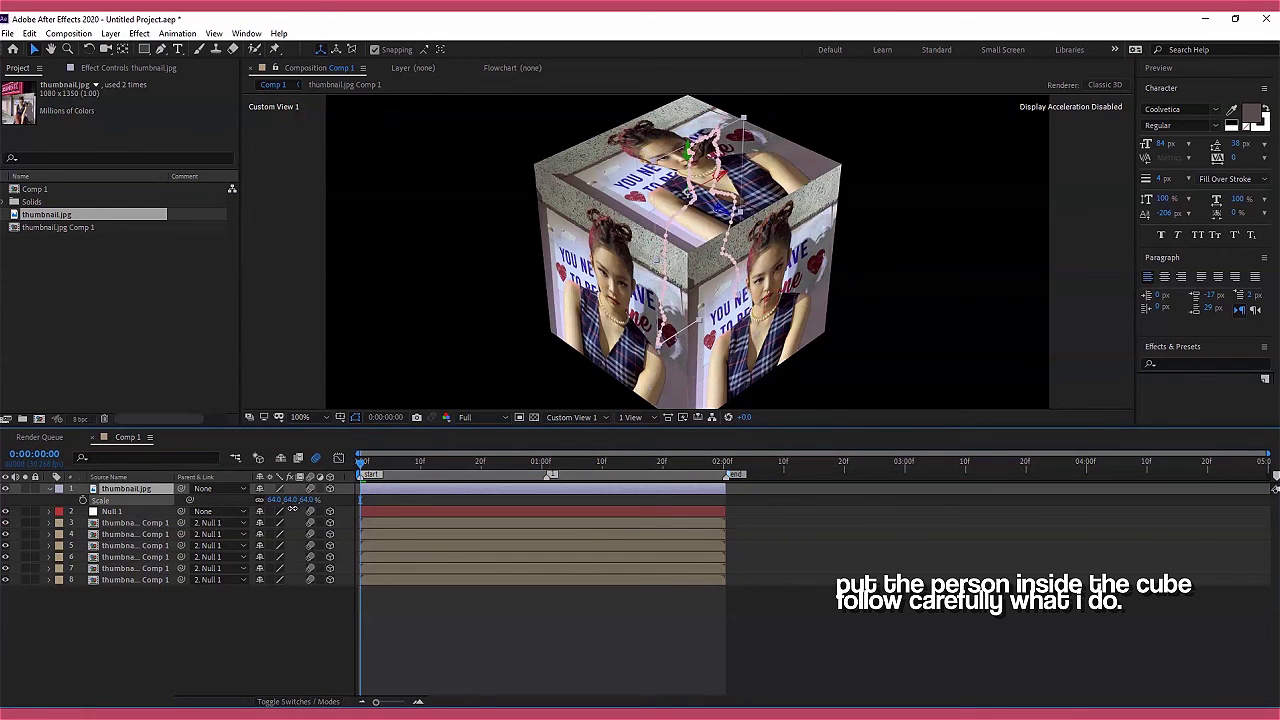
key(p)
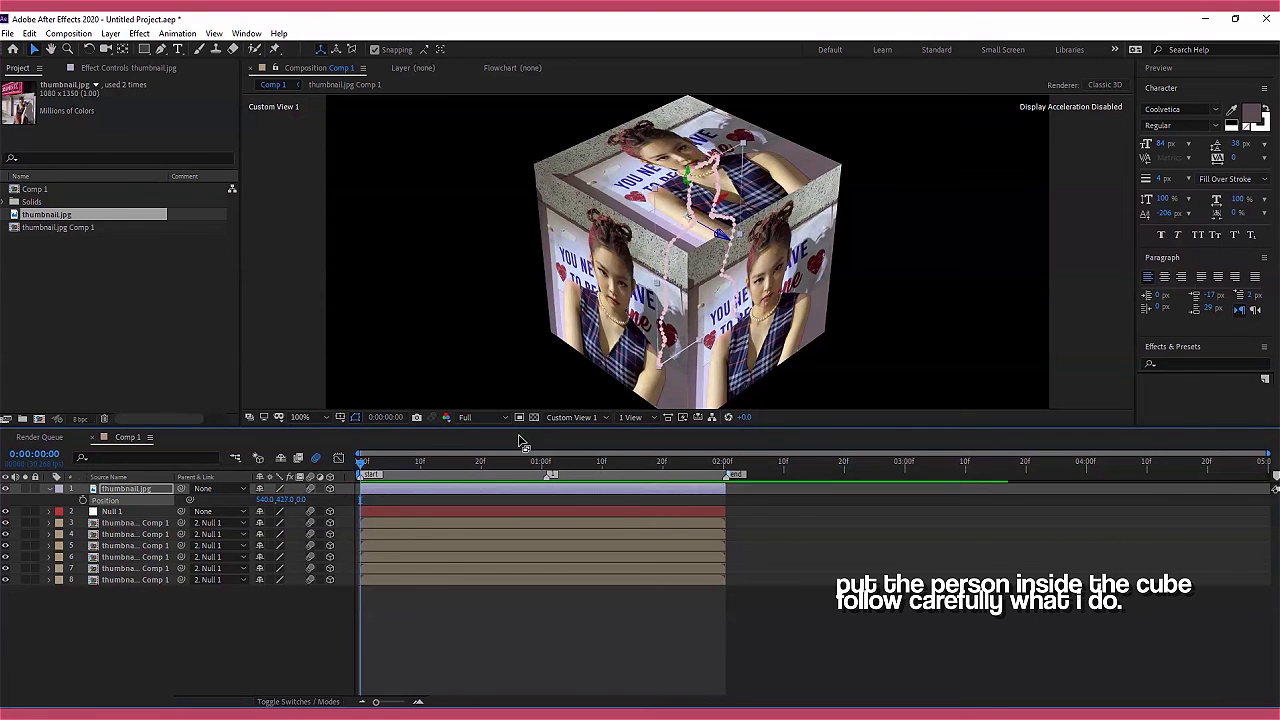
Return the viewer to the Active Camera view at Fit magnification
click(571, 417)
click(575, 452)
click(300, 417)
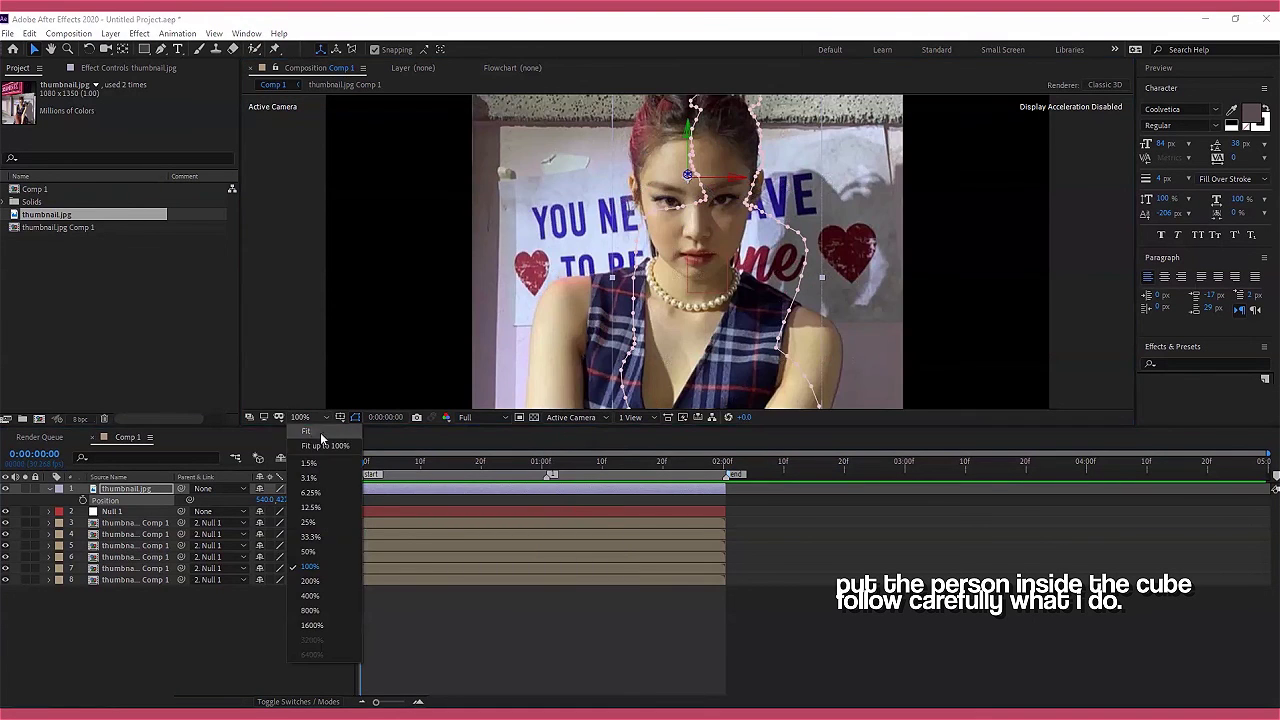
click(326, 446)
Move thumbnail.jpg below Null 1 in the layer stack and parent it to Null 1
key(p)
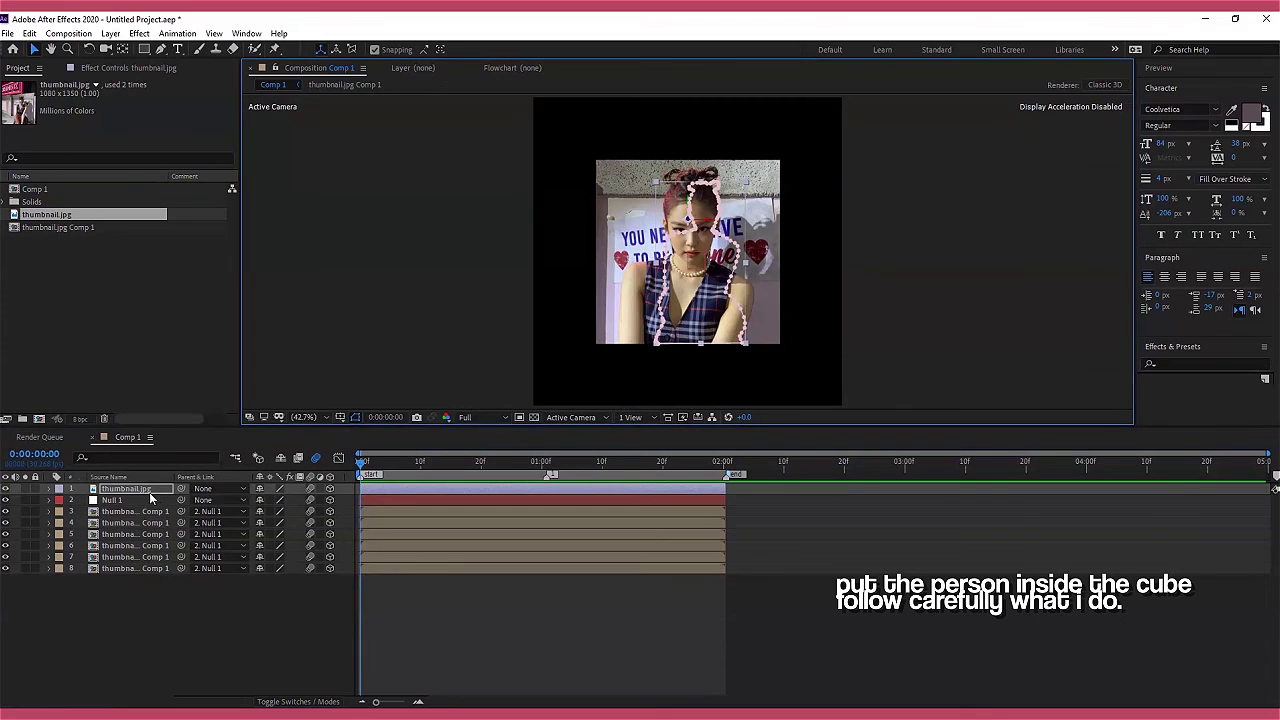
mouse_move(149, 492)
mouse_down()
mouse_move(150, 505)
mouse_move(112, 488)
mouse_up()
click(380, 511)
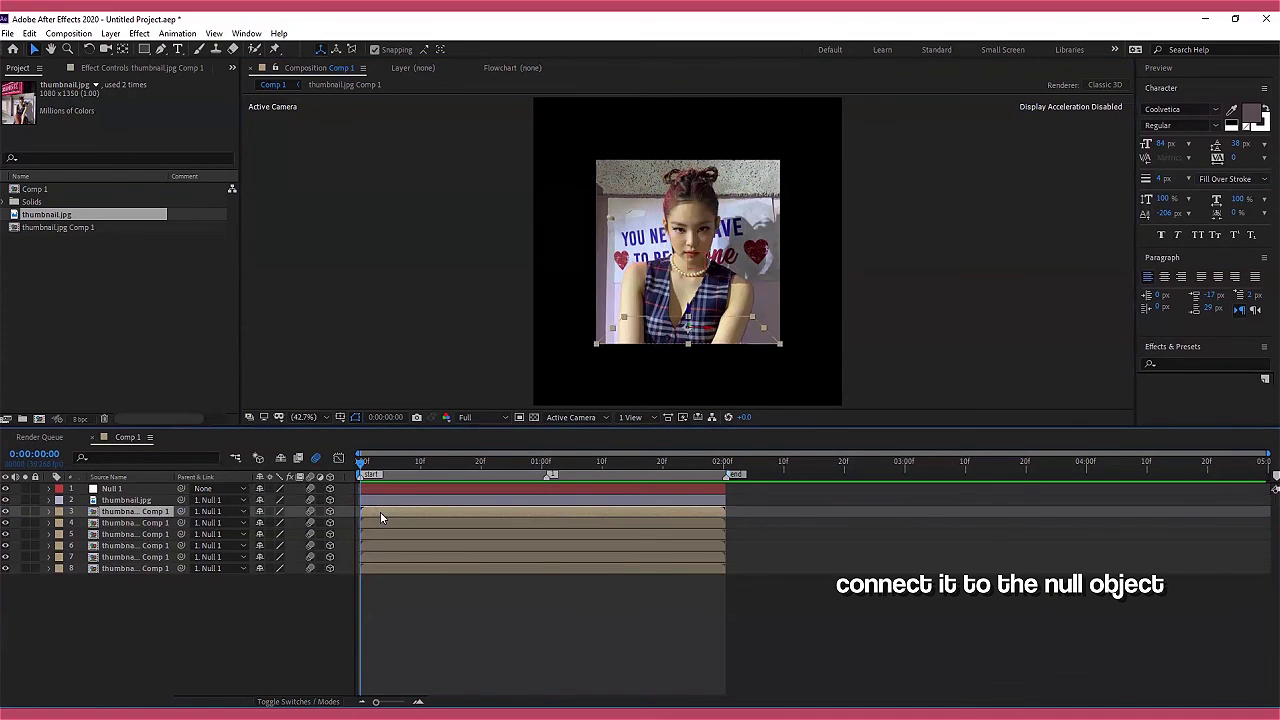
Reveal rotation for layer 4, the cube's top face, and scrub its X Rotation
click(383, 522)
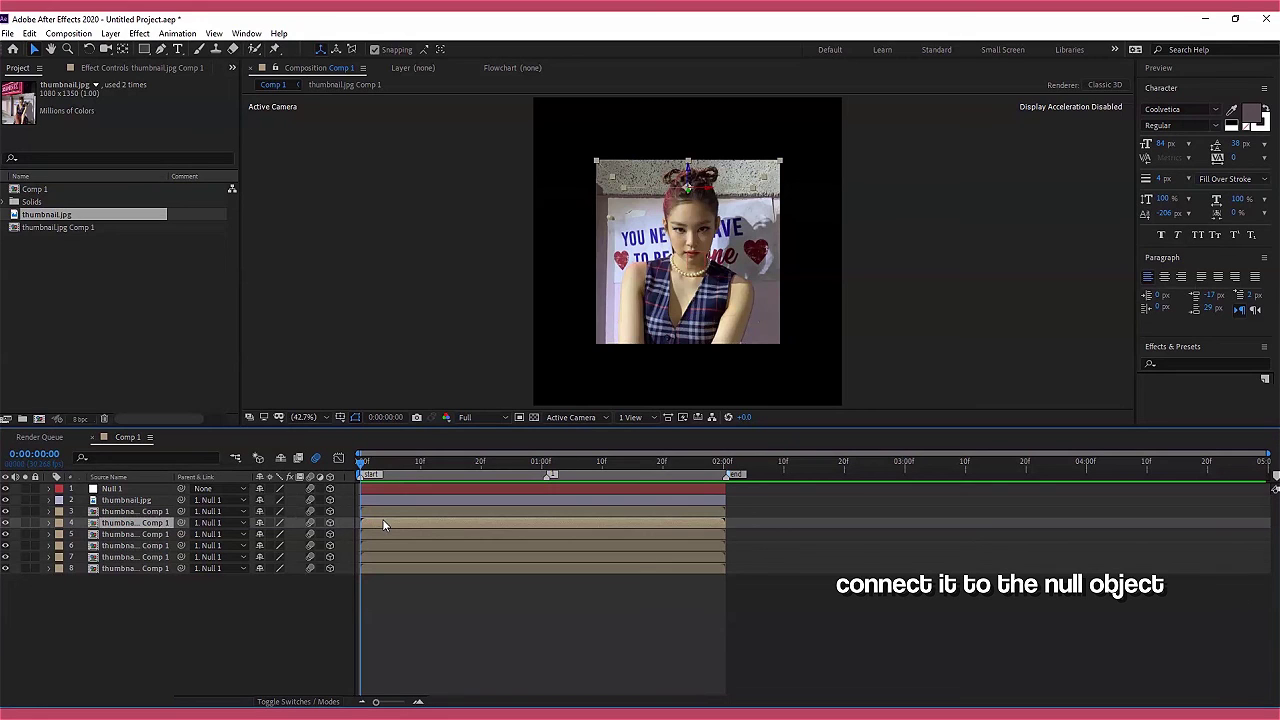
key(r)
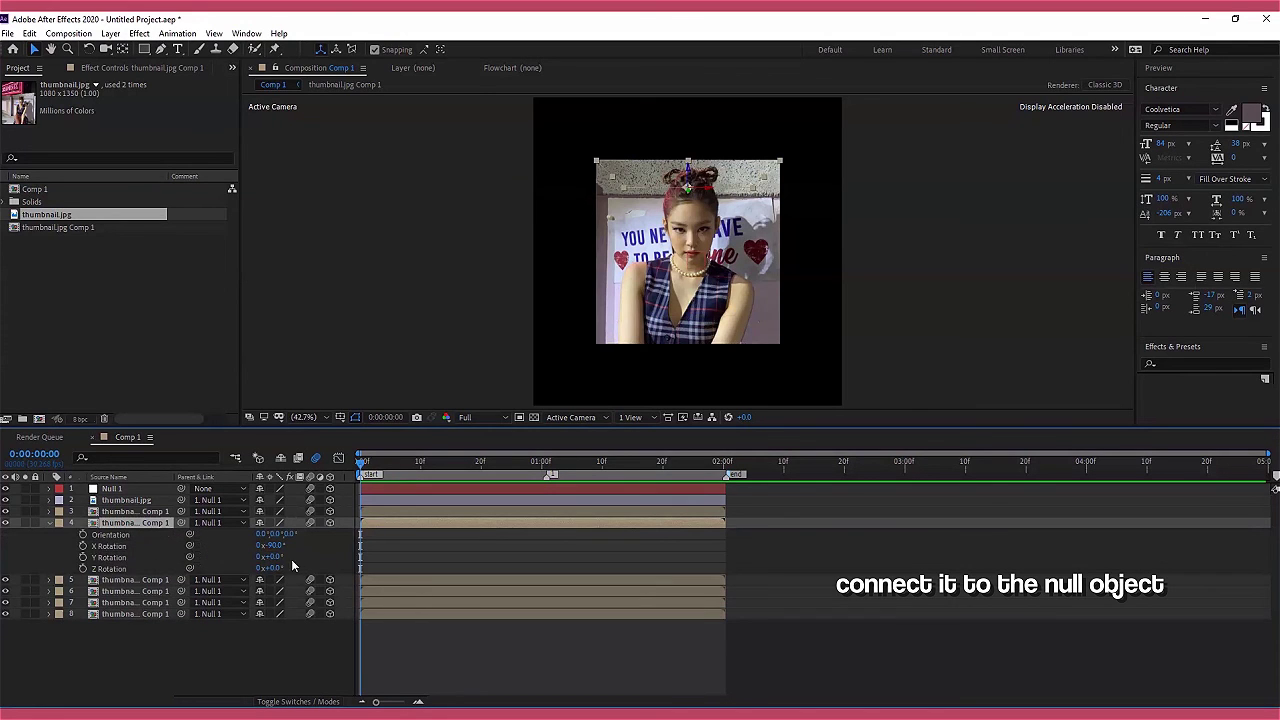
drag(272, 545, 228, 554)
Undo the tilt, set an X Rotation keyframe at frame 0, and view Custom View 1
key(ctrl+z)
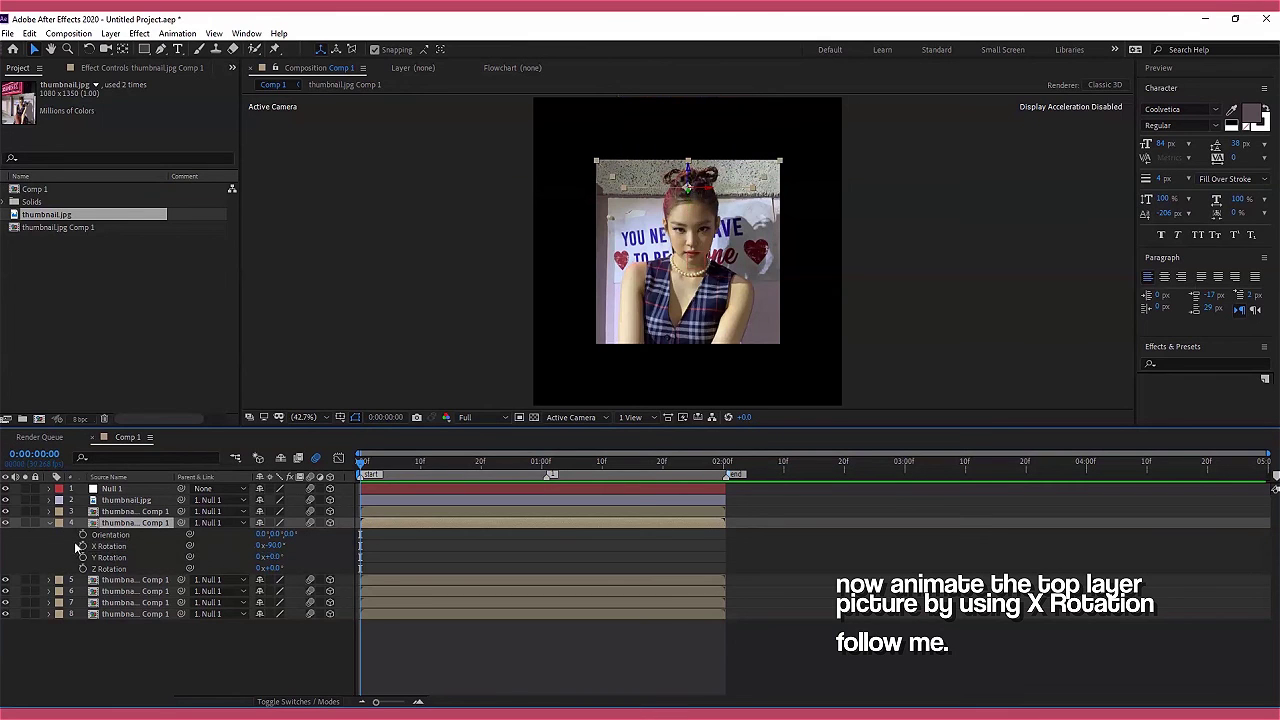
click(84, 546)
click(586, 418)
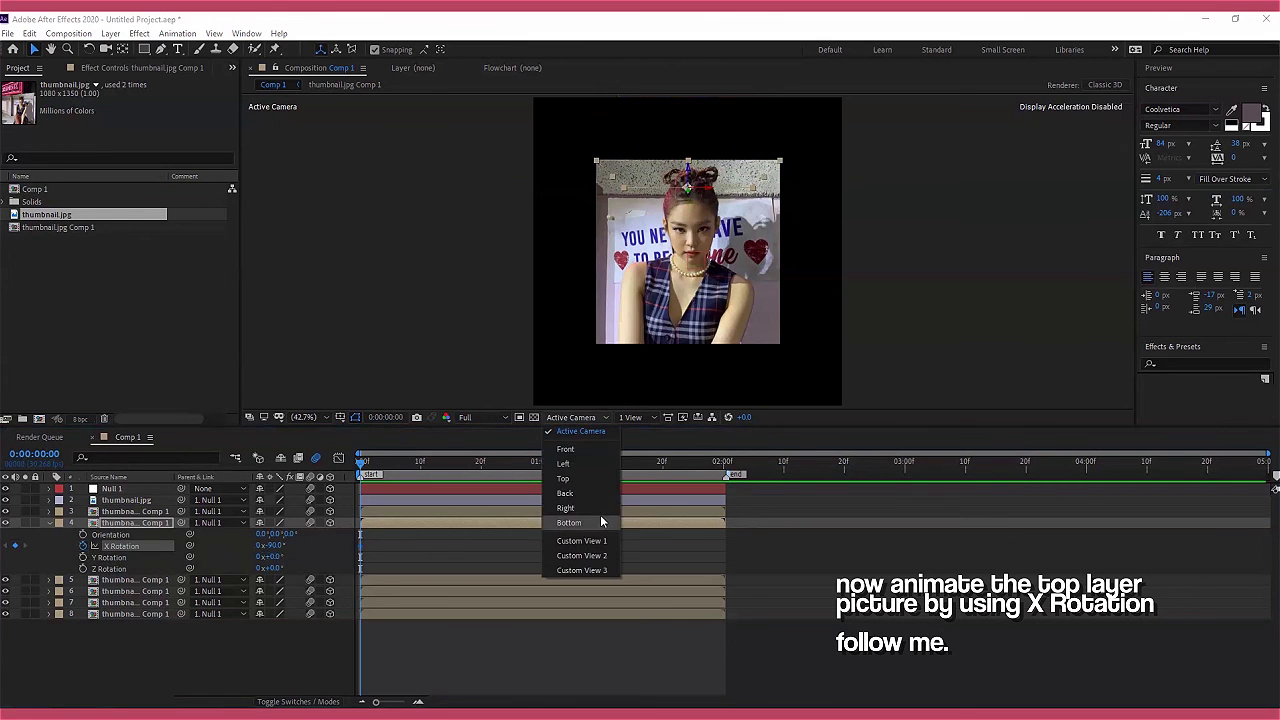
click(600, 540)
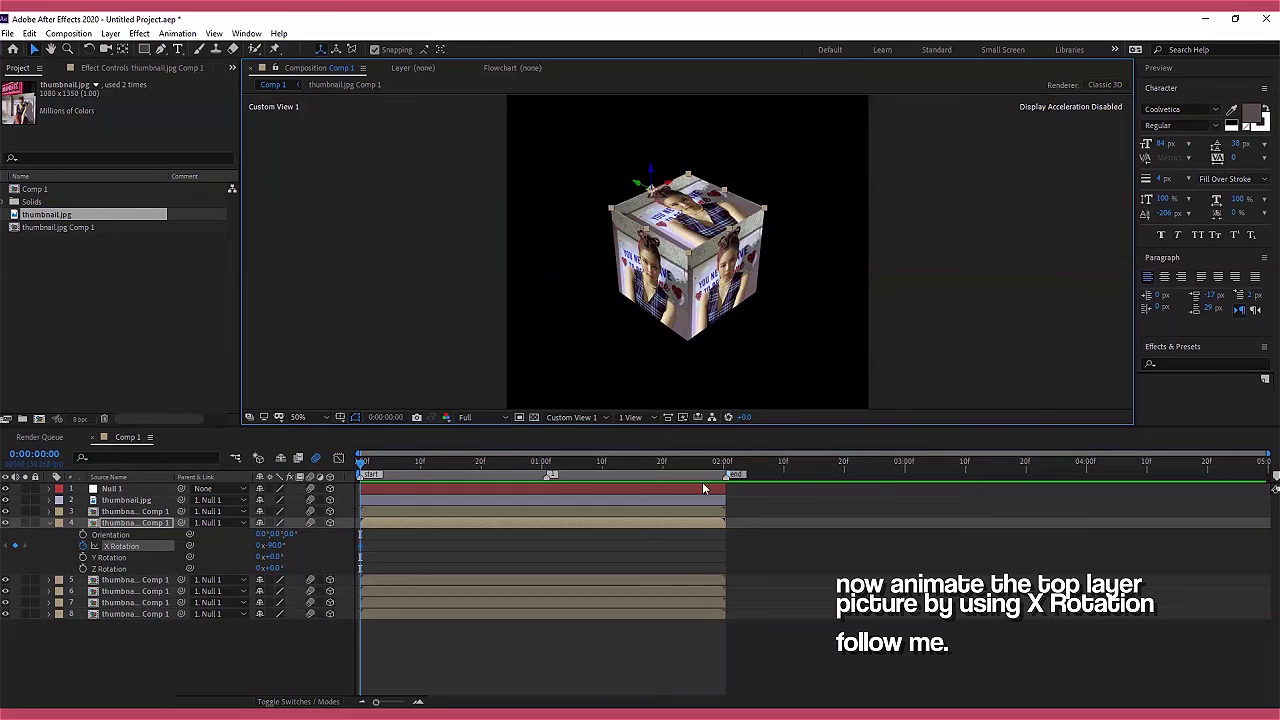
At 0:00:01:29 set the top face's X Rotation to -280° and select both keyframes
click(720, 461)
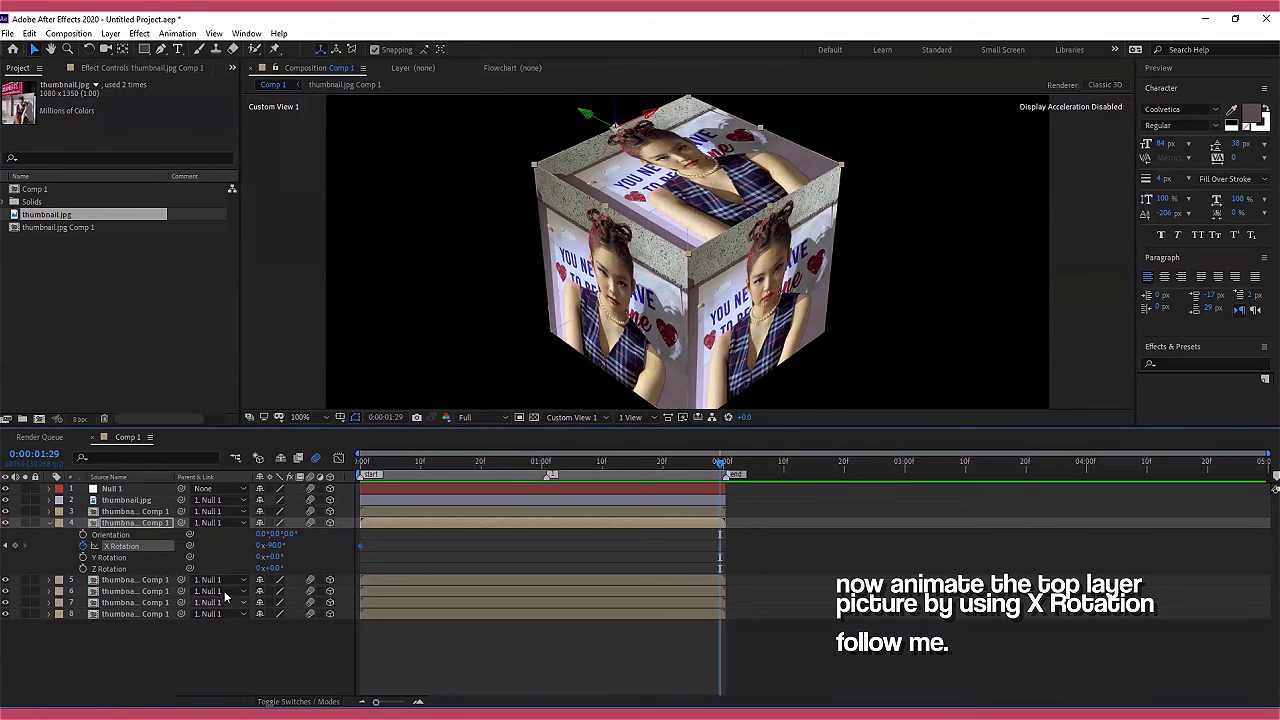
drag(274, 554, 132, 558)
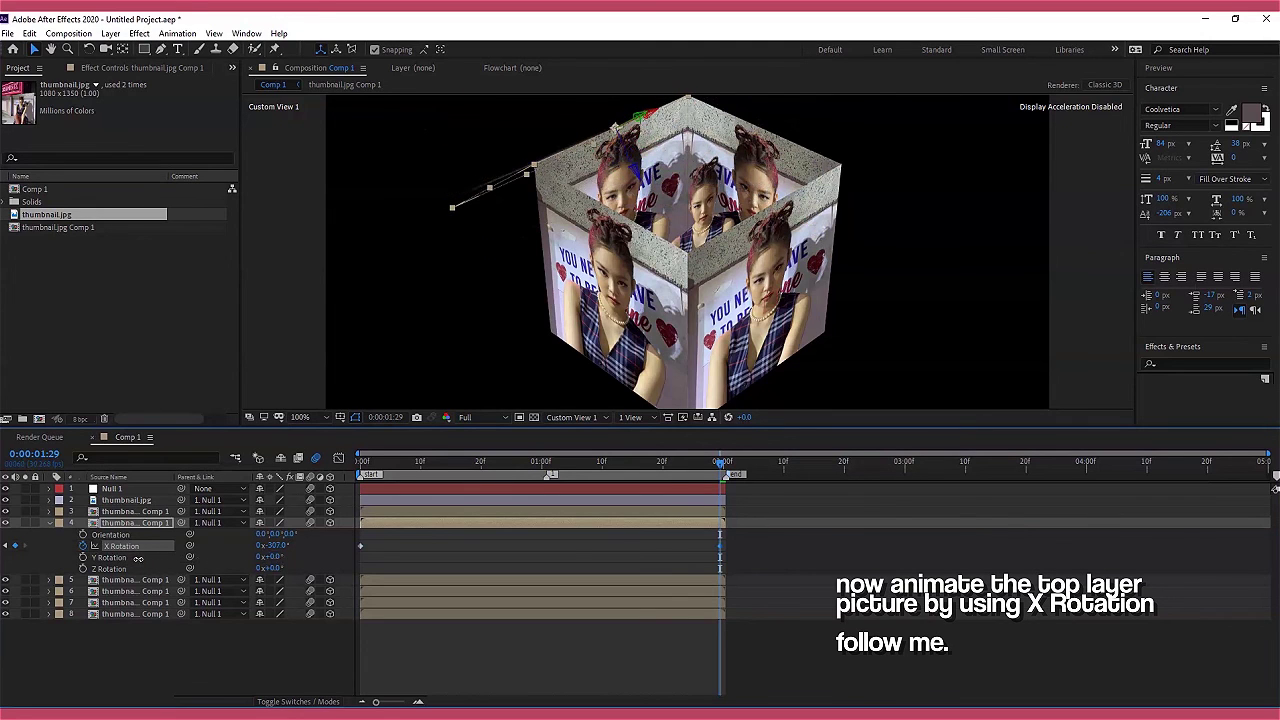
drag(278, 548, 280, 550)
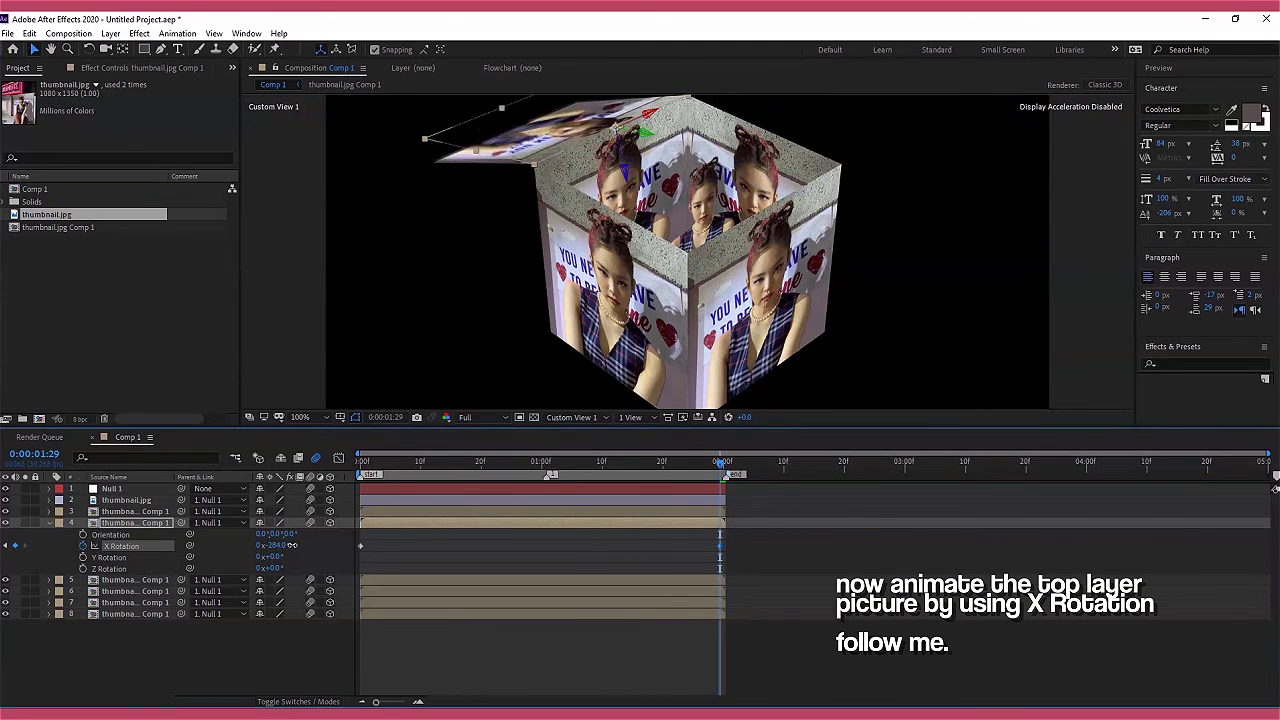
click(278, 547)
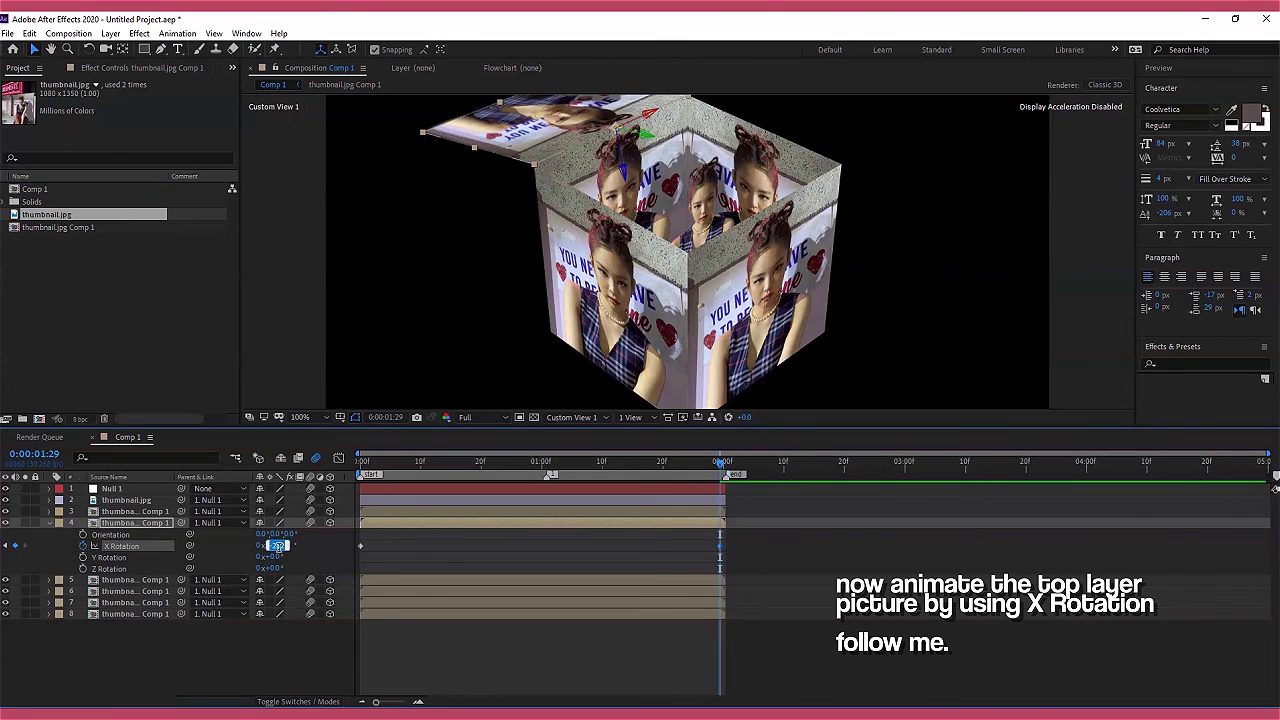
key(Return)
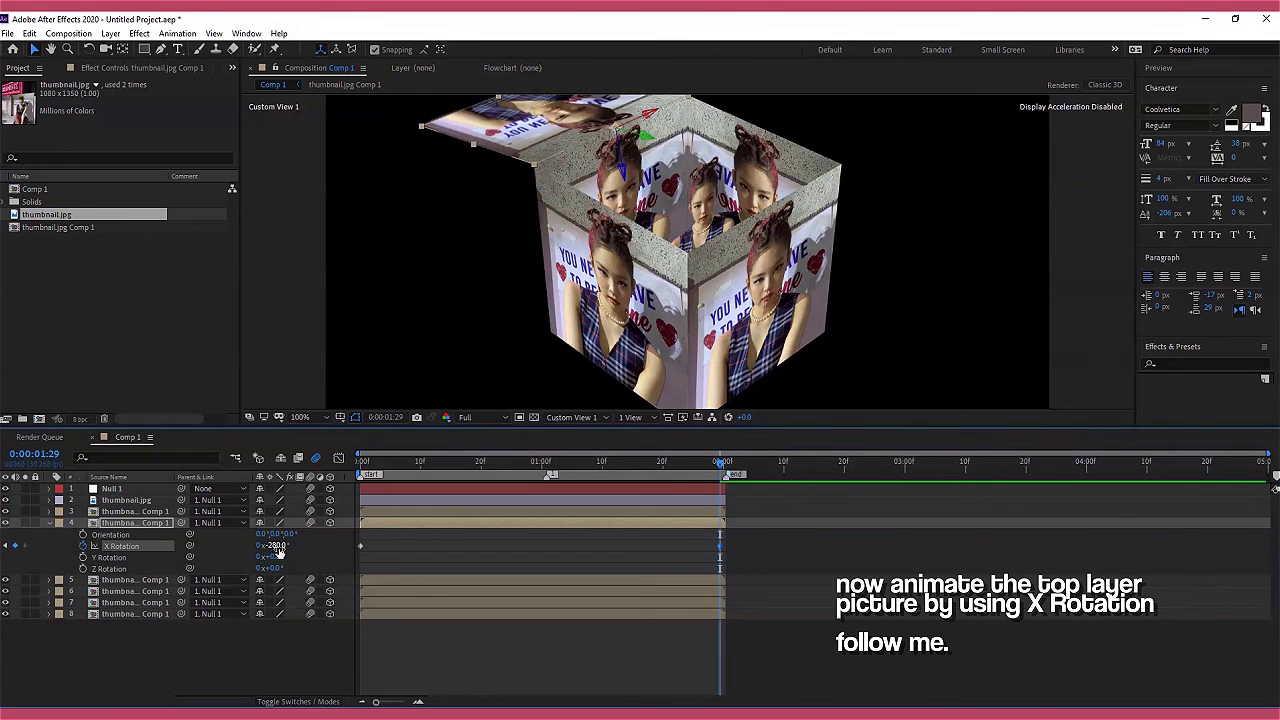
key(comma)
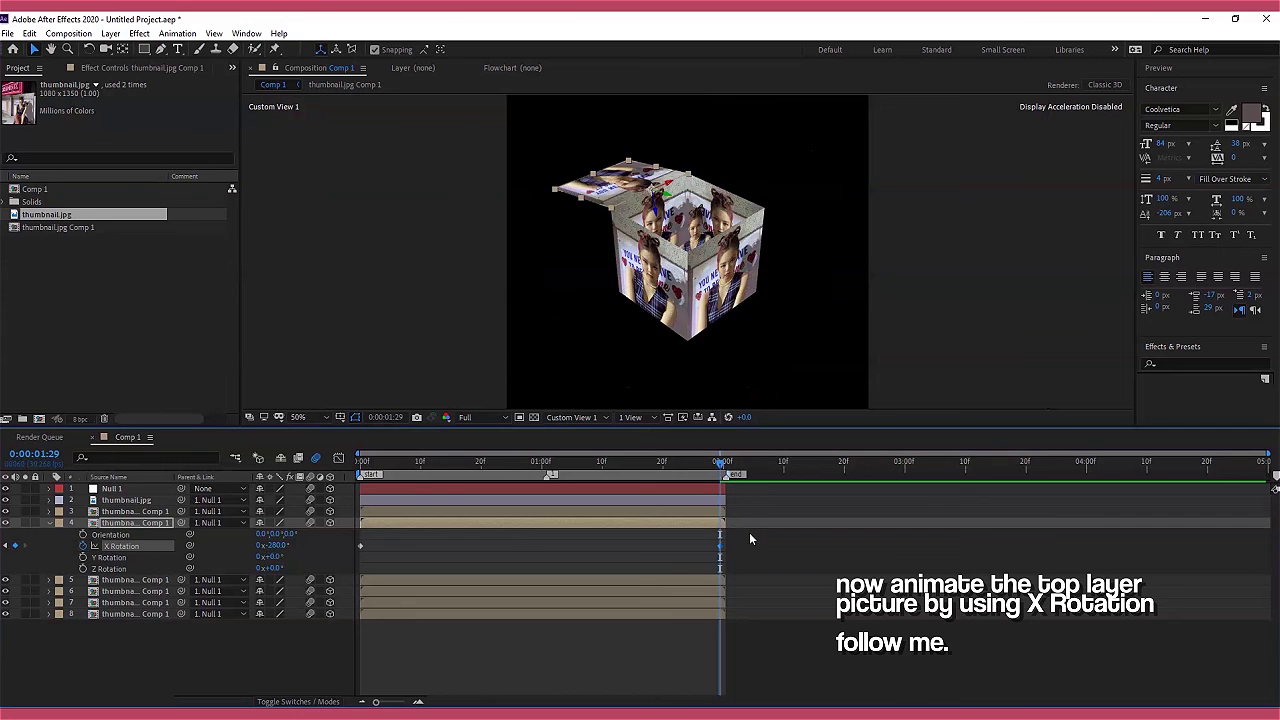
click(794, 535)
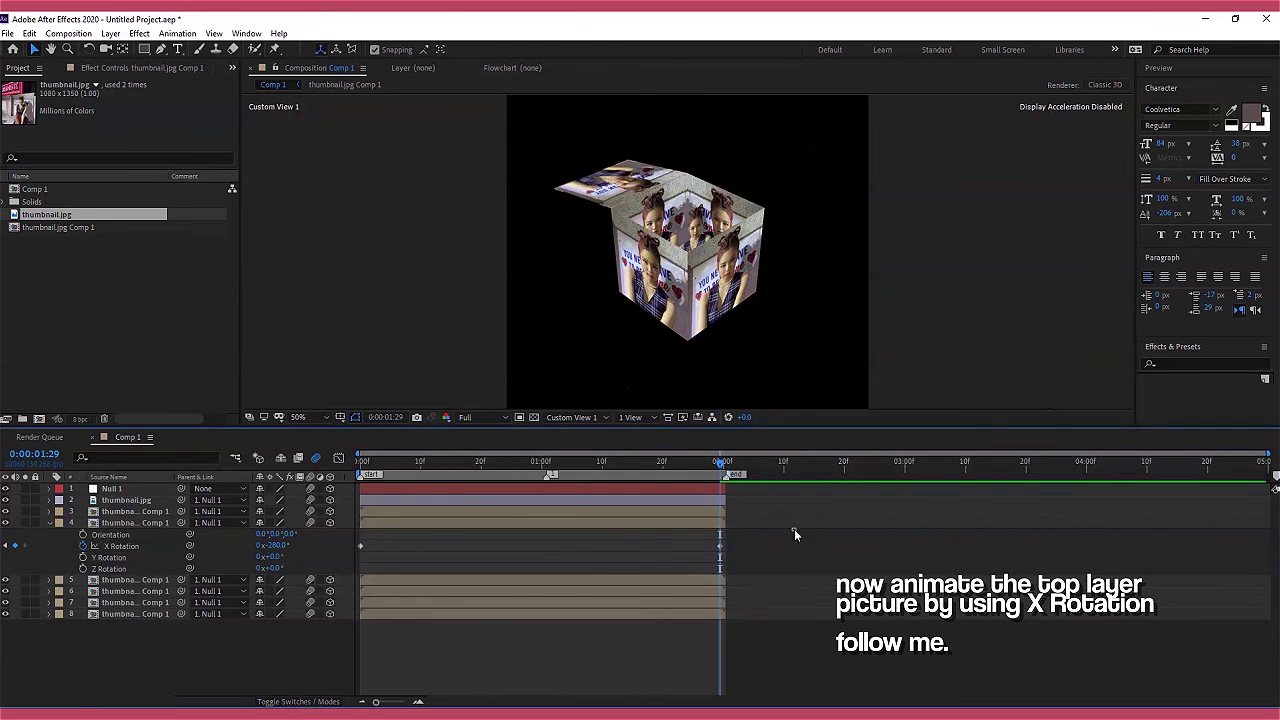
drag(794, 530, 347, 567)
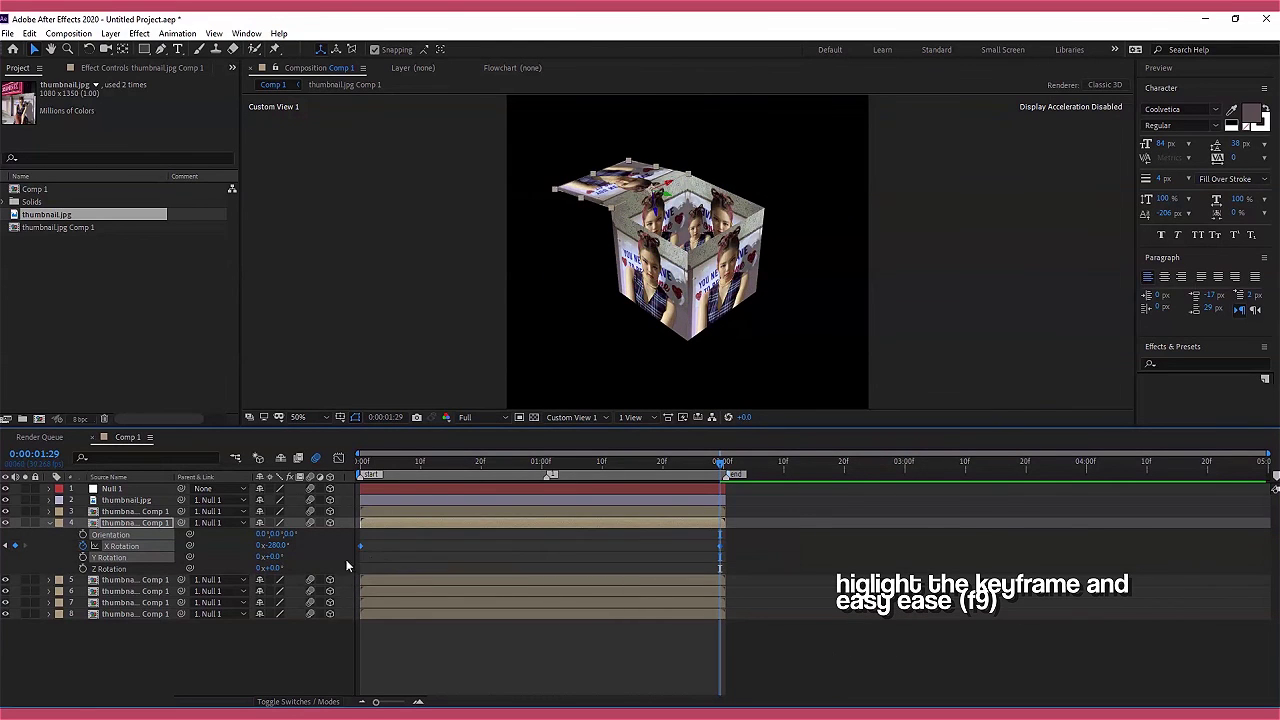
In the Graph Editor, drag the influence handles so the lid's speed peaks sharply mid-swing
click(548, 466)
click(338, 458)
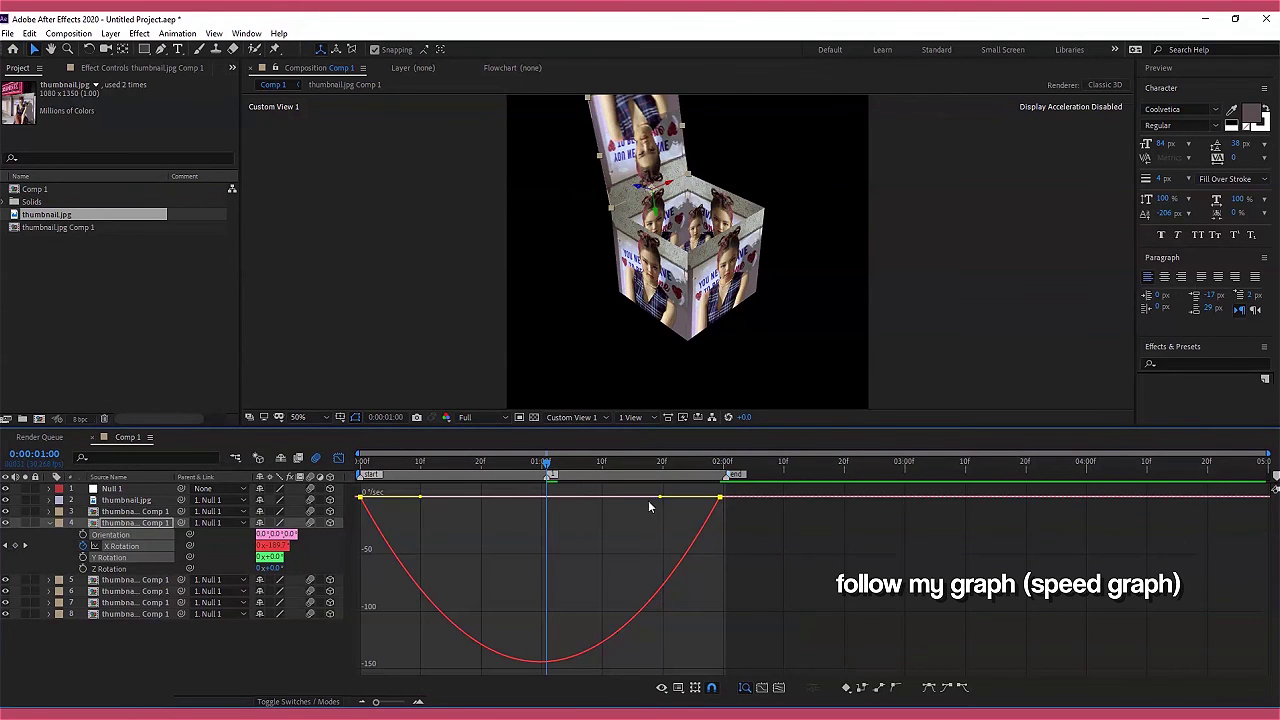
drag(648, 498, 555, 499)
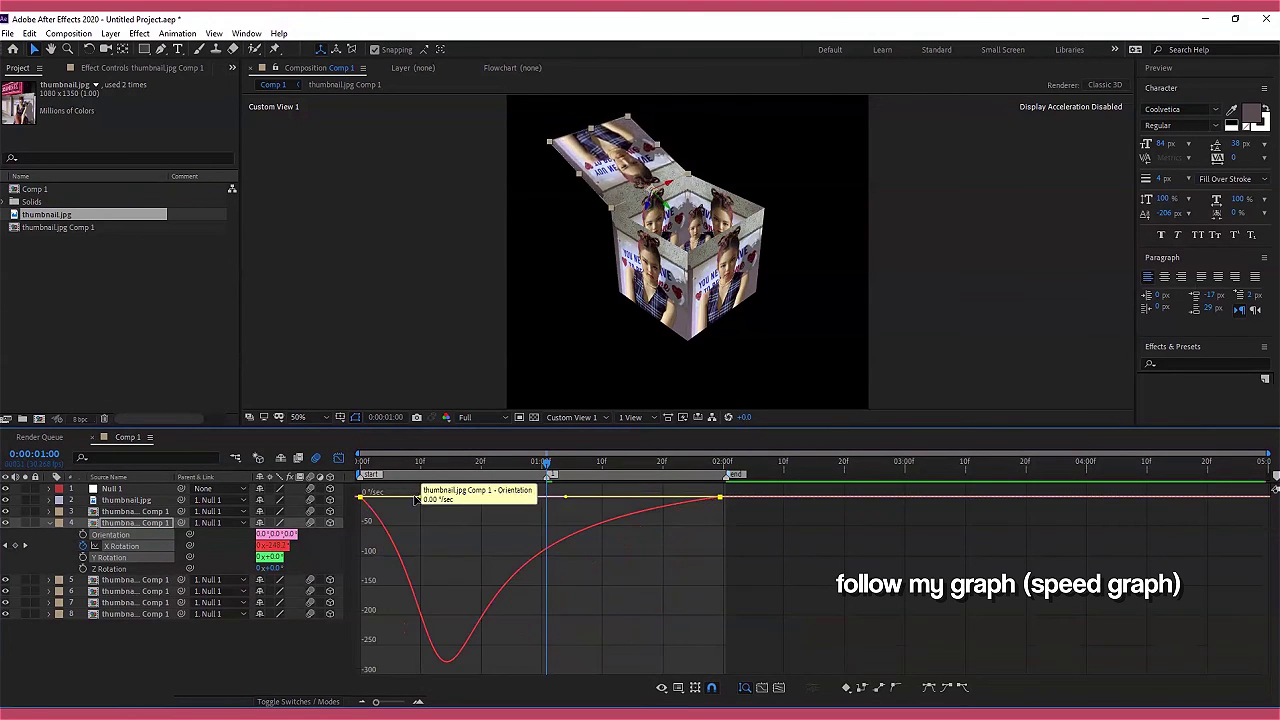
drag(420, 497, 580, 497)
drag(501, 498, 508, 497)
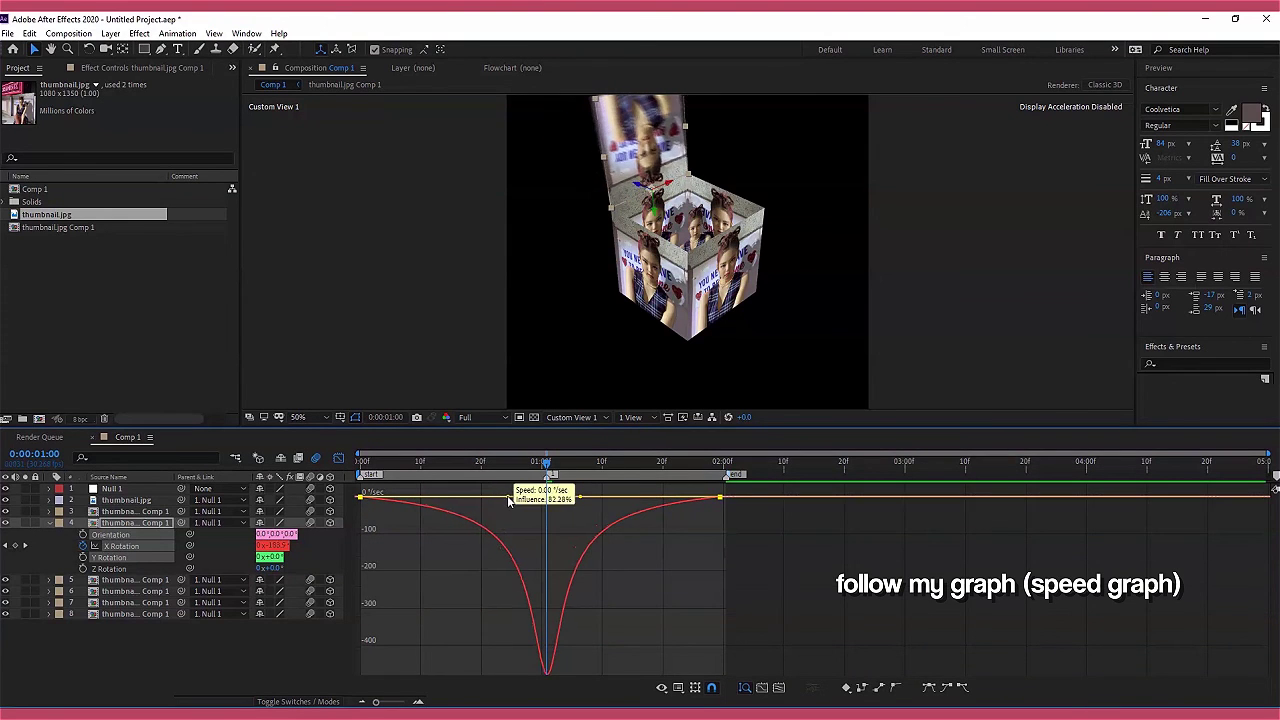
Return to Active Camera at Fit, set Quarter resolution, and select thumbnail.jpg at frame 0
click(572, 417)
click(590, 437)
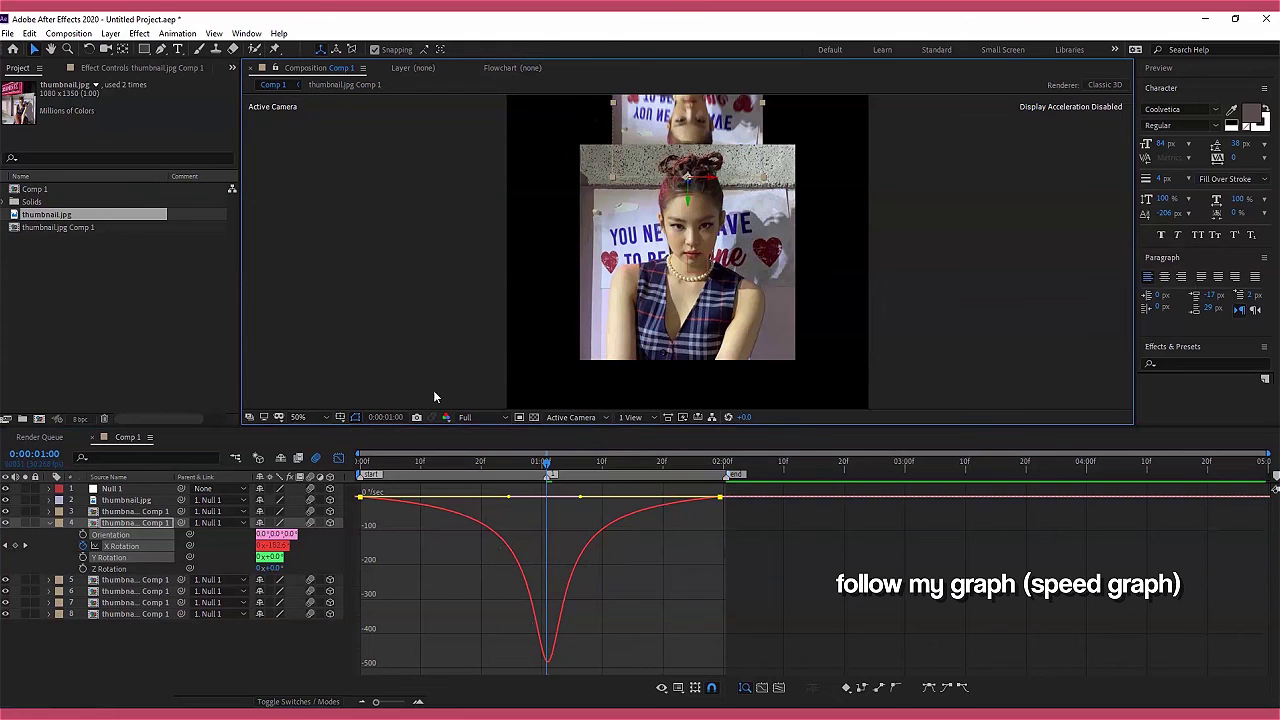
click(300, 417)
click(310, 453)
click(474, 417)
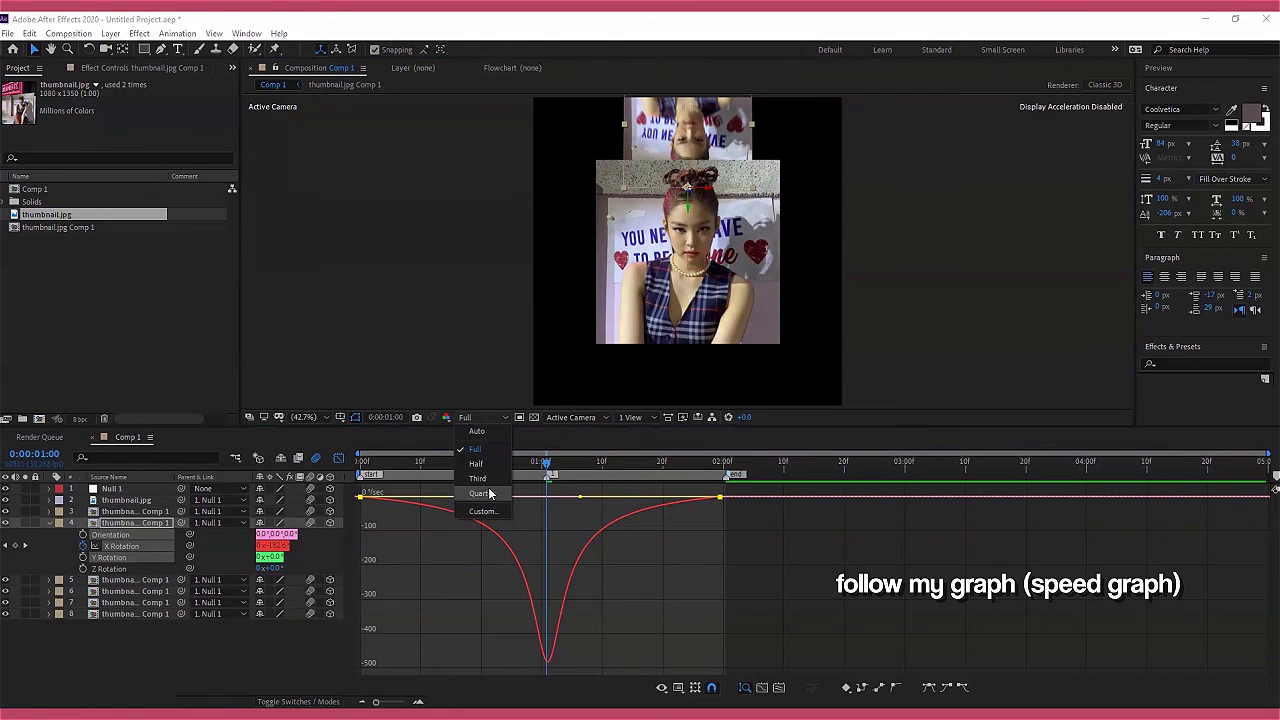
click(480, 493)
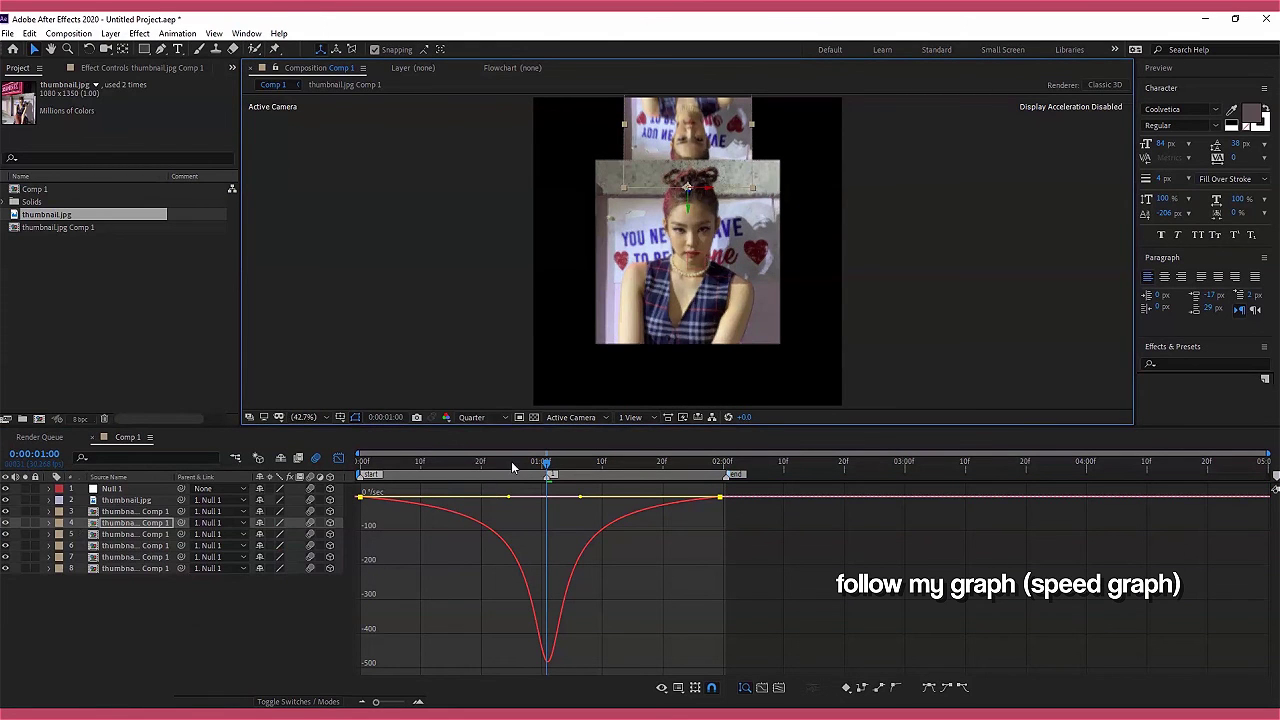
key(Home)
click(337, 457)
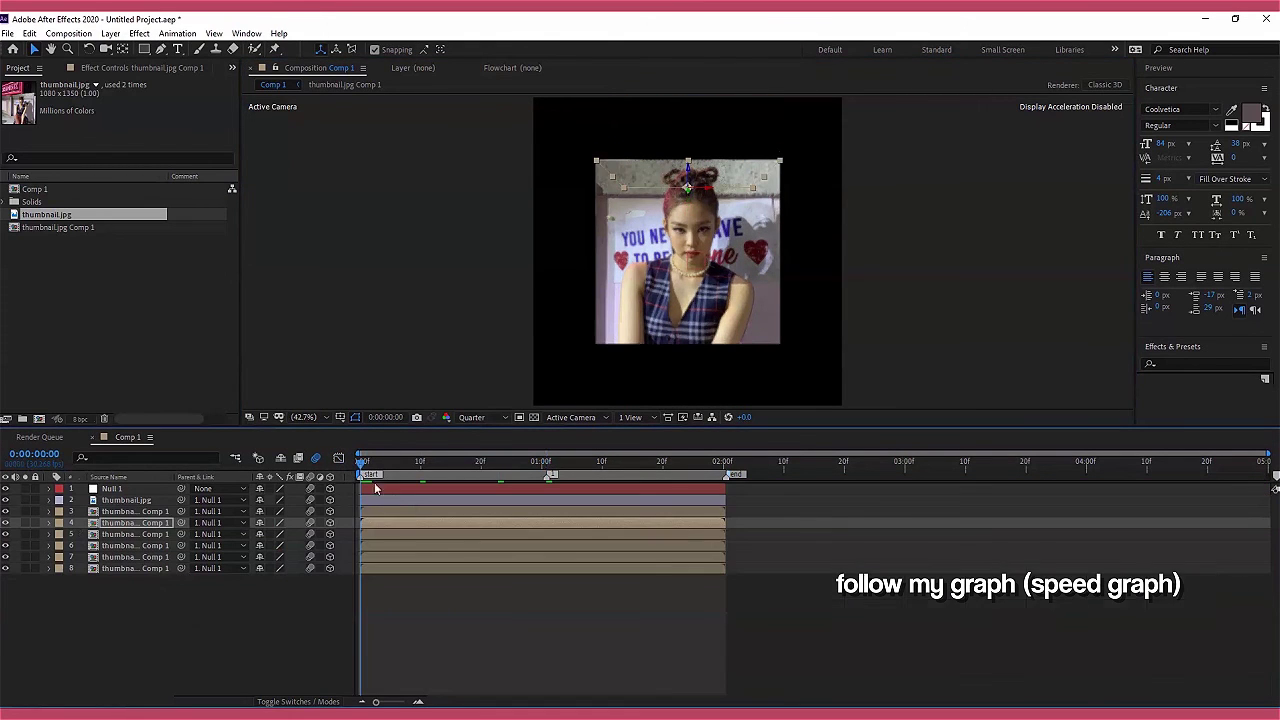
click(403, 498)
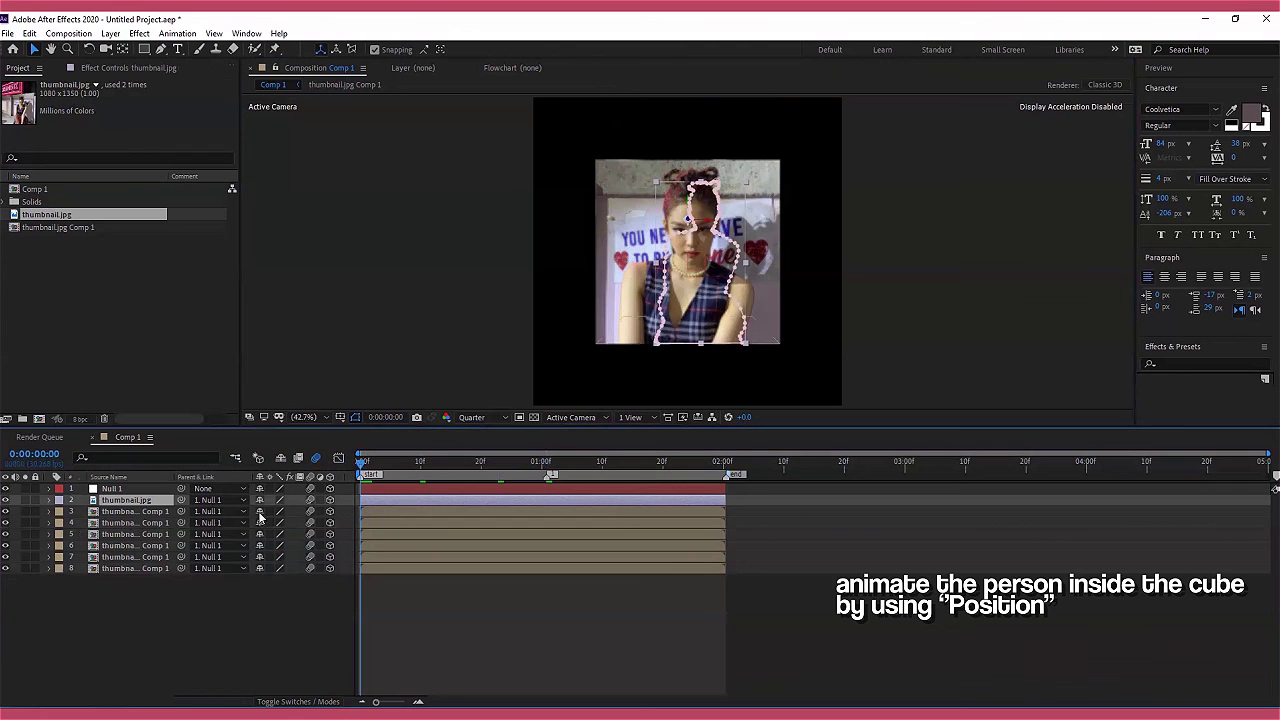
At 0:00:01:28 in Custom View 1, raise the person to Y -869.6 out of the cube
key(p)
drag(729, 474, 716, 470)
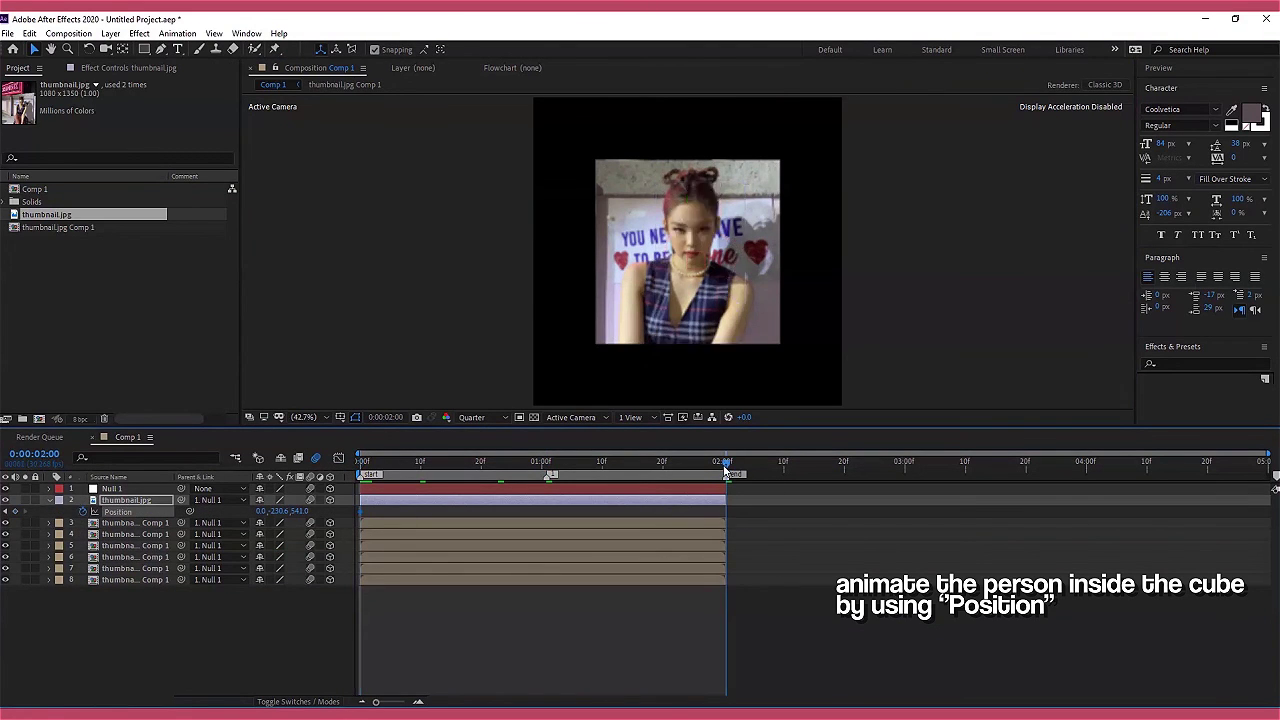
click(592, 417)
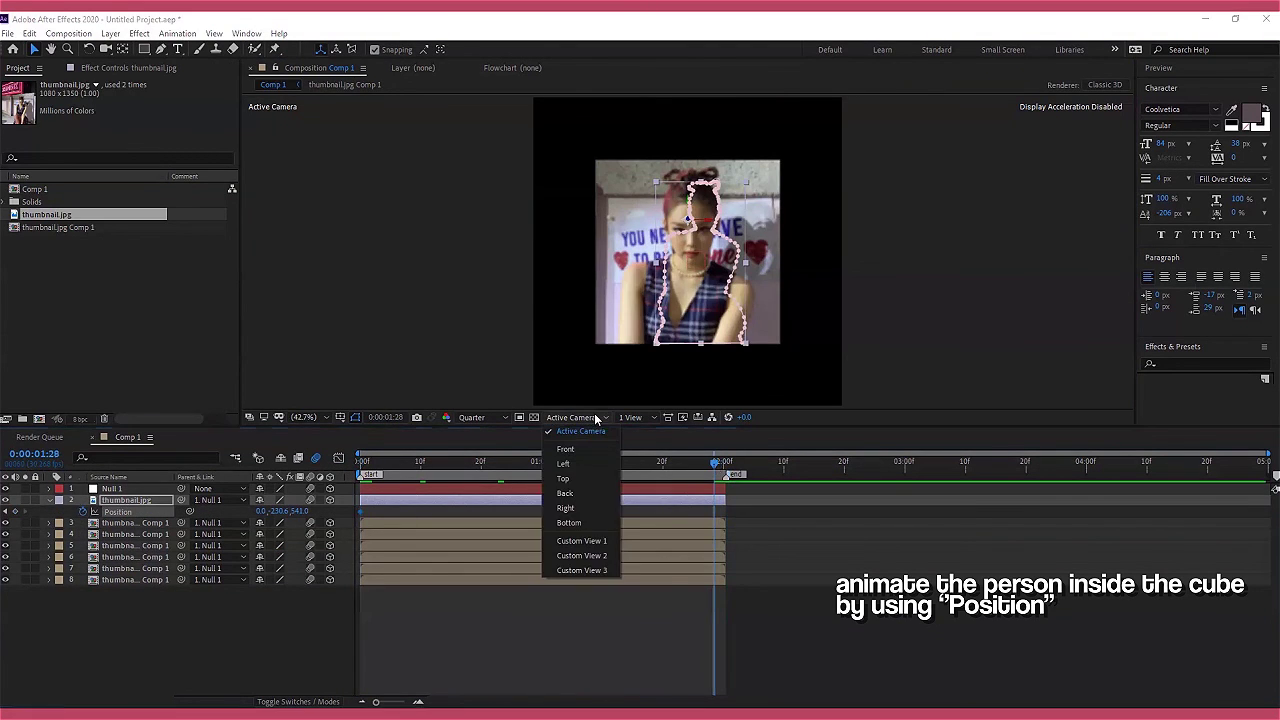
click(600, 540)
click(471, 417)
click(478, 444)
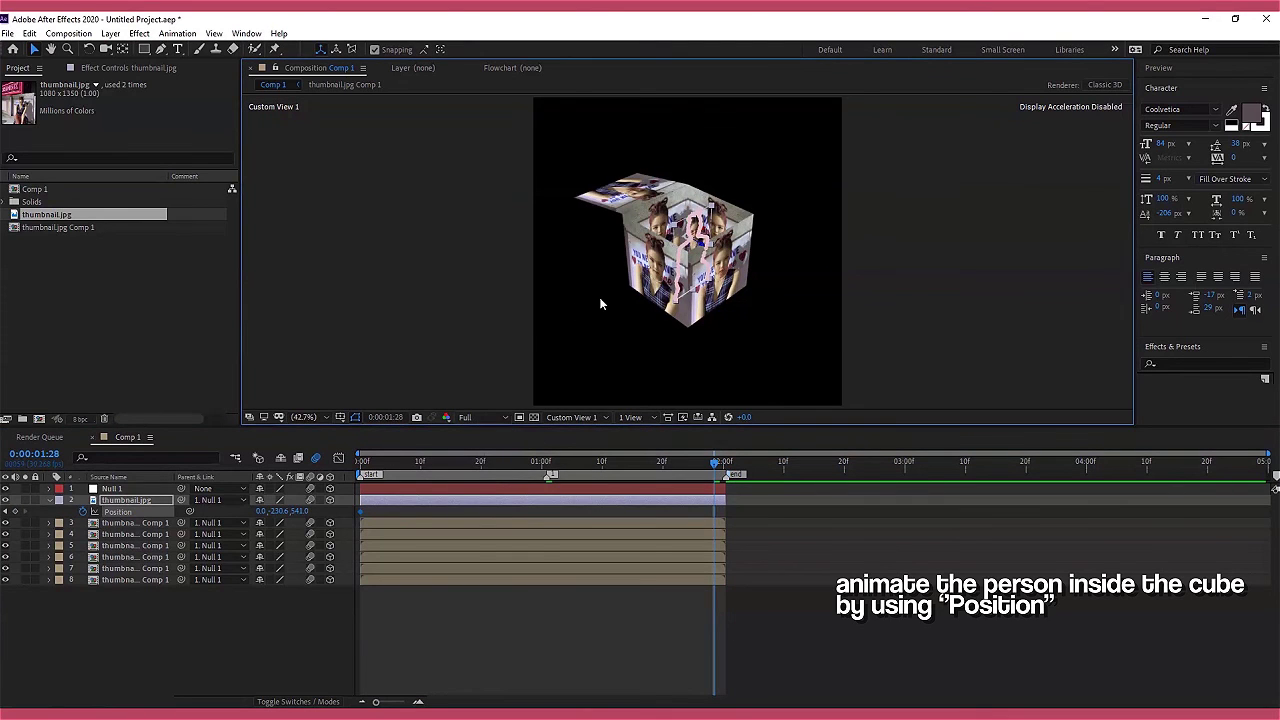
scroll(600, 300, up, 1)
mouse_move(278, 511)
mouse_down()
mouse_move(157, 487)
mouse_move(205, 509)
mouse_up()
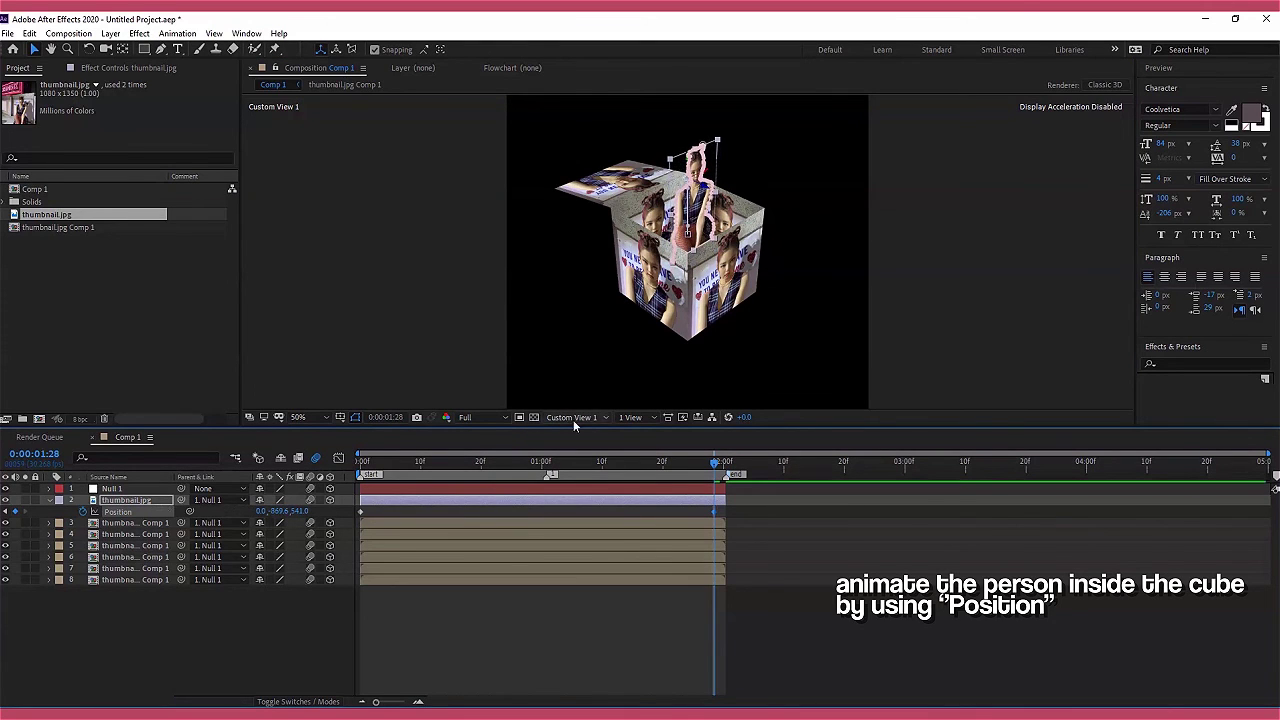
In Active Camera, adjust the person's depth and set X Position to -52, then fit the viewer
click(573, 418)
click(593, 440)
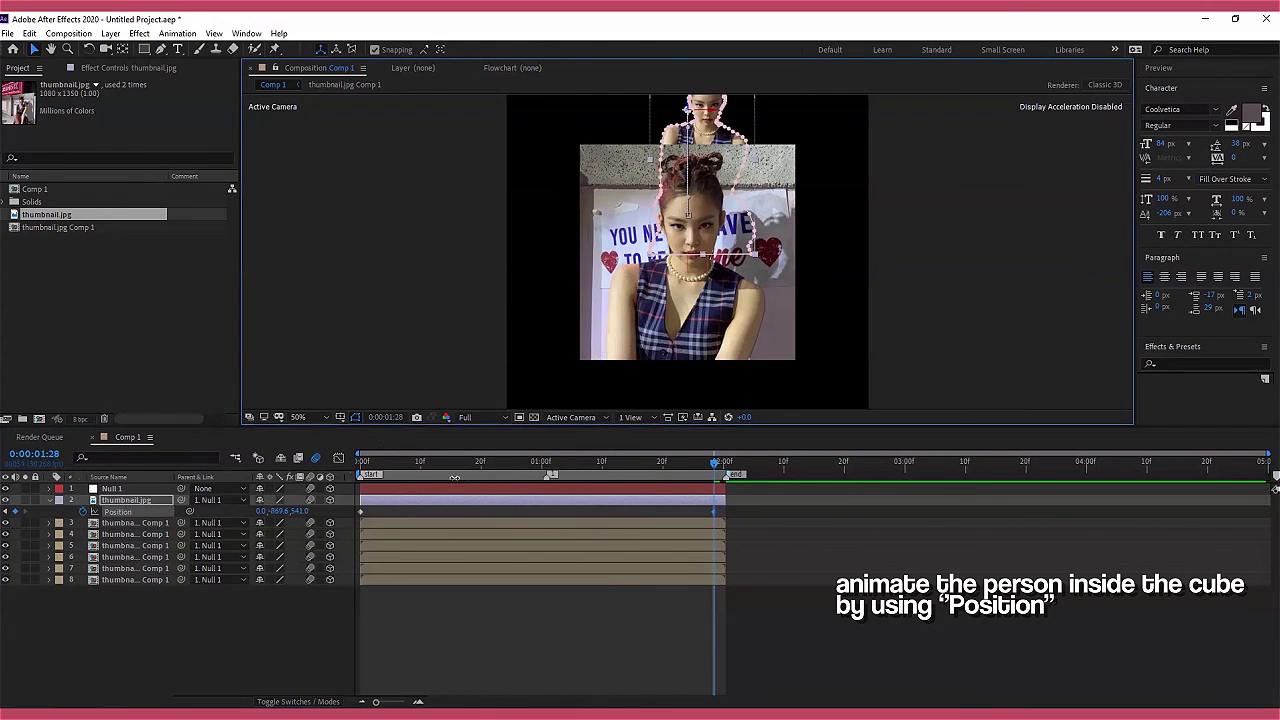
mouse_move(299, 511)
mouse_down()
mouse_move(219, 511)
mouse_move(413, 511)
mouse_up()
click(786, 504)
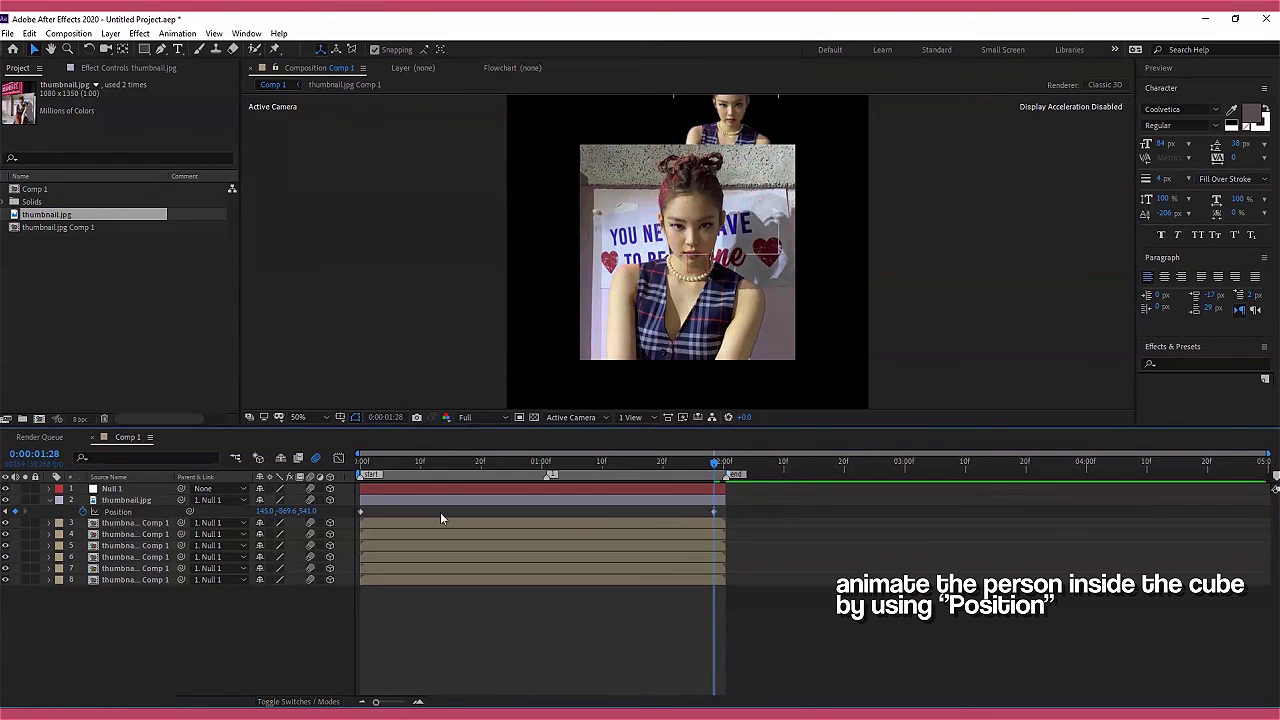
click(638, 500)
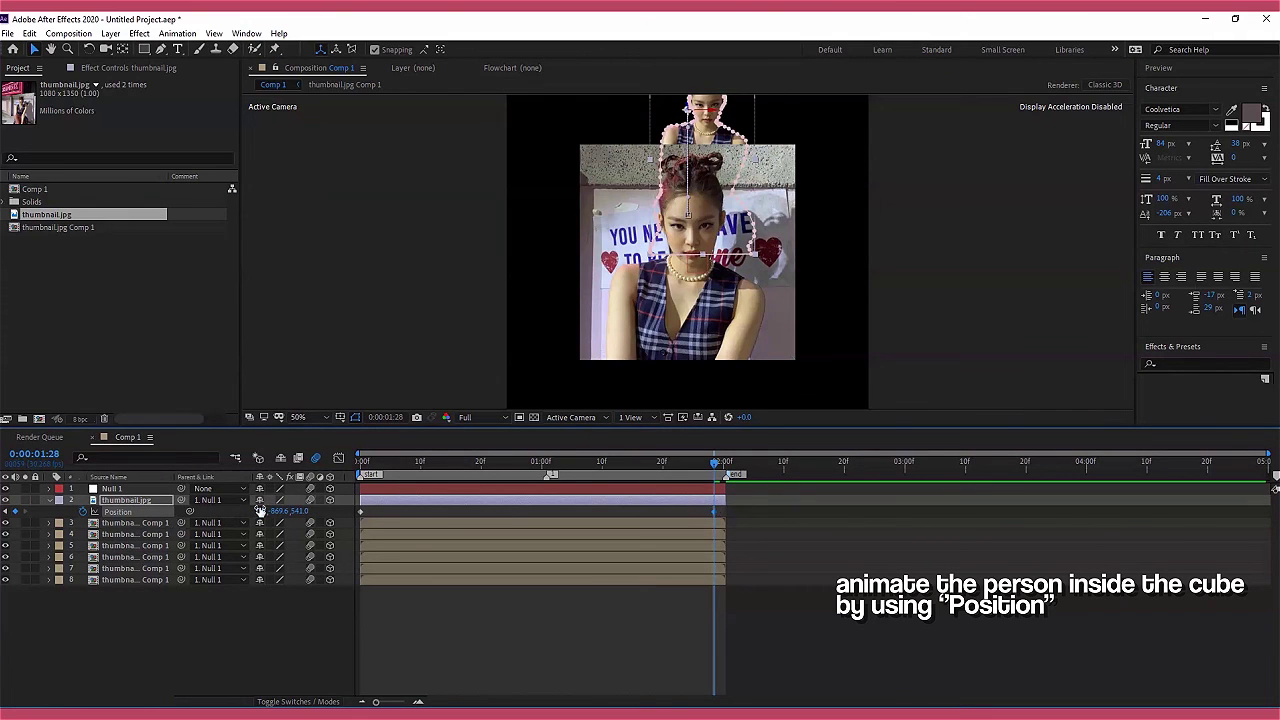
drag(260, 511, 208, 511)
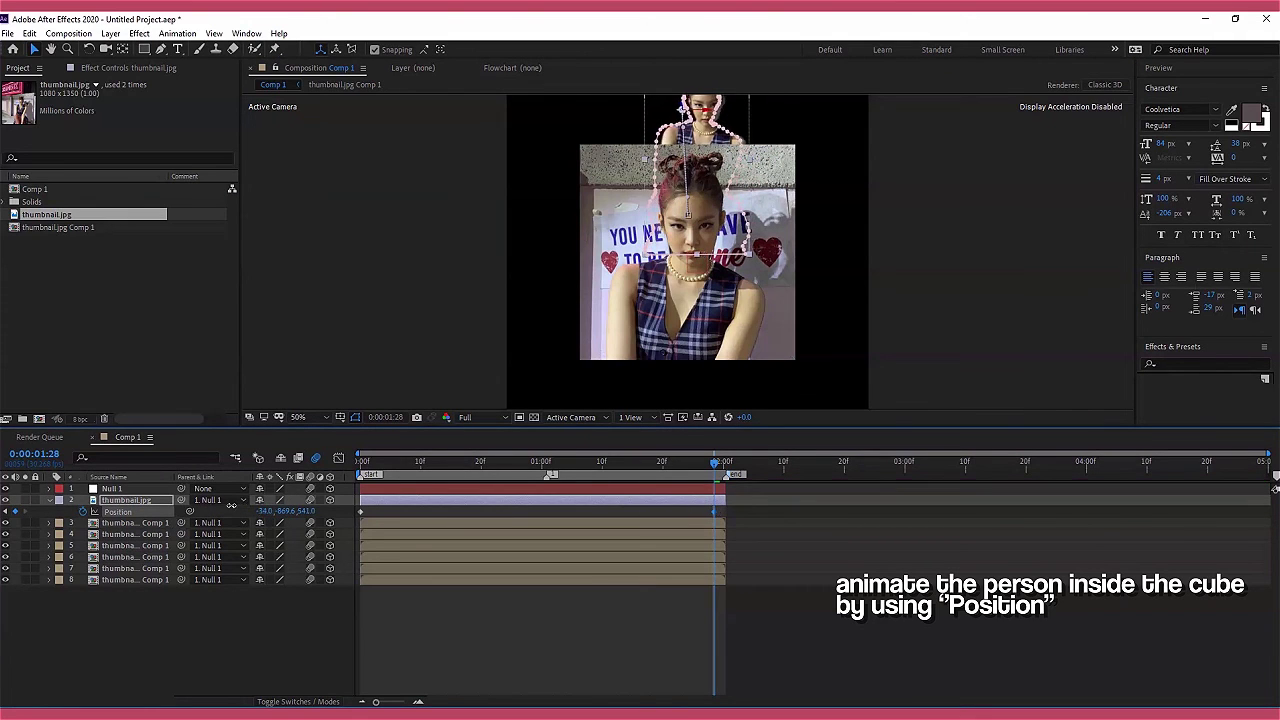
click(366, 424)
key(shift+slash)
Drag both Position influence handles inward so the person's speed peaks at one second
drag(755, 508, 329, 534)
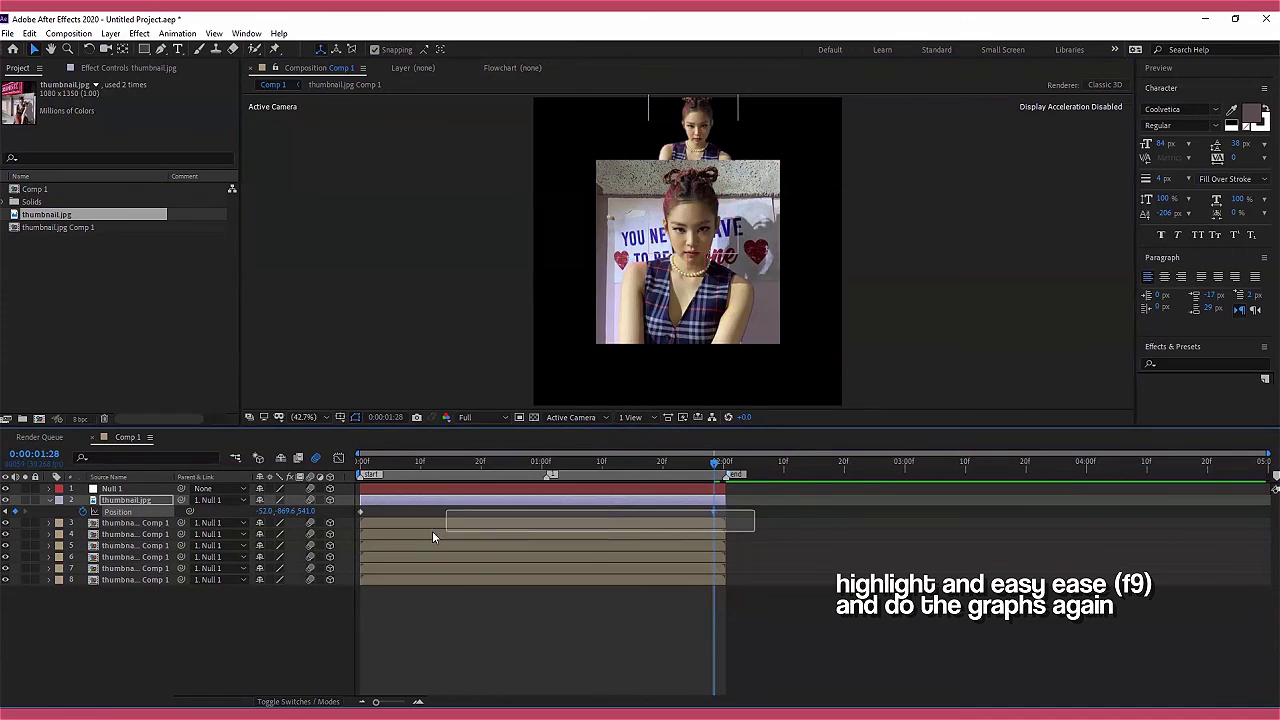
click(546, 463)
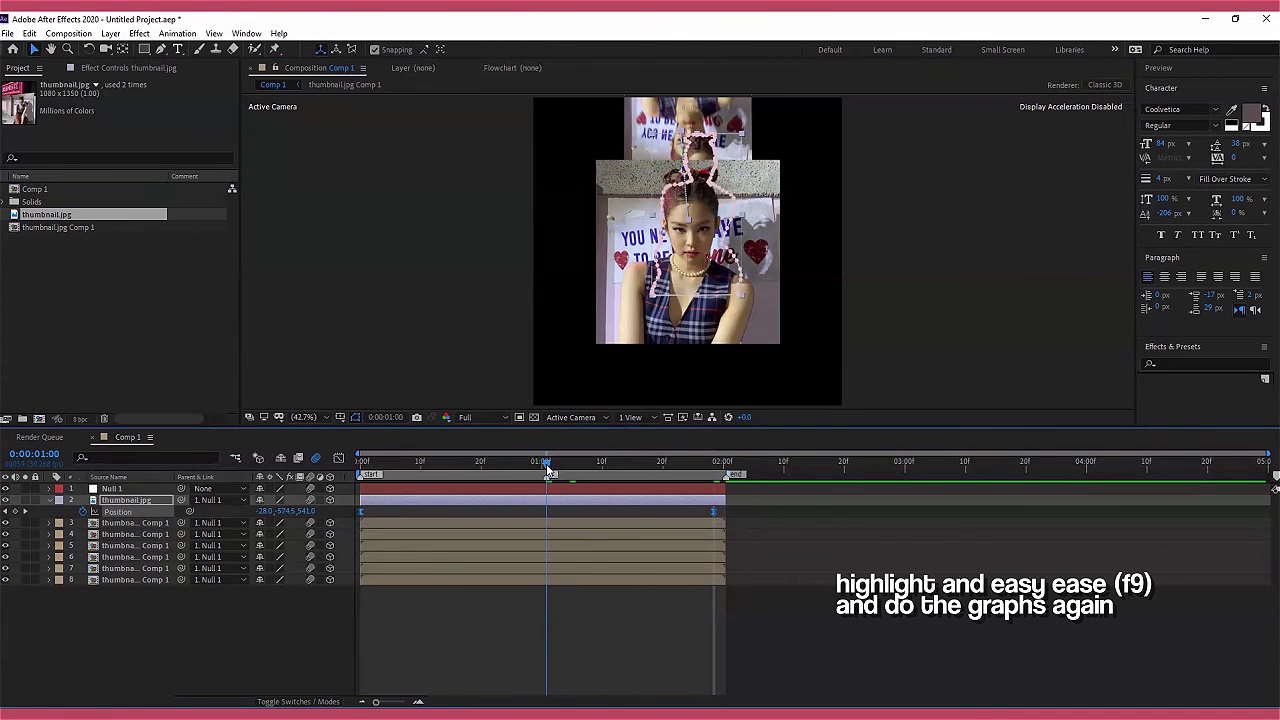
click(339, 458)
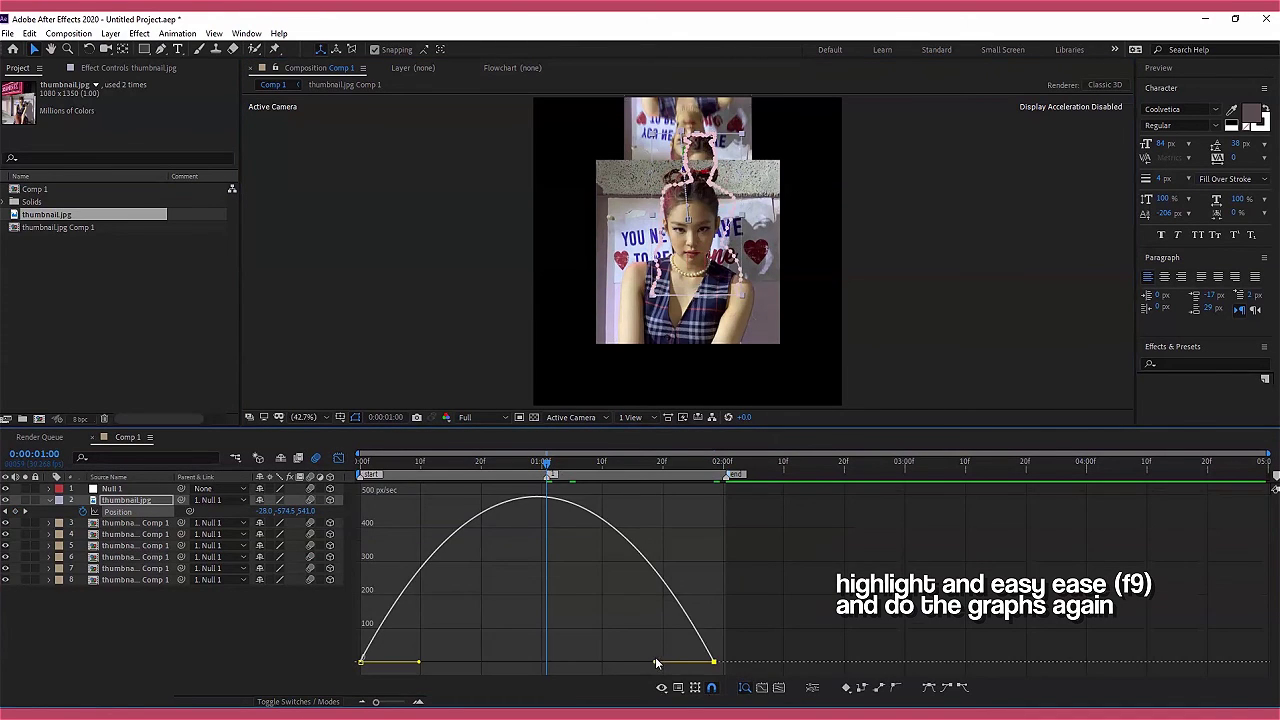
drag(655, 662, 583, 662)
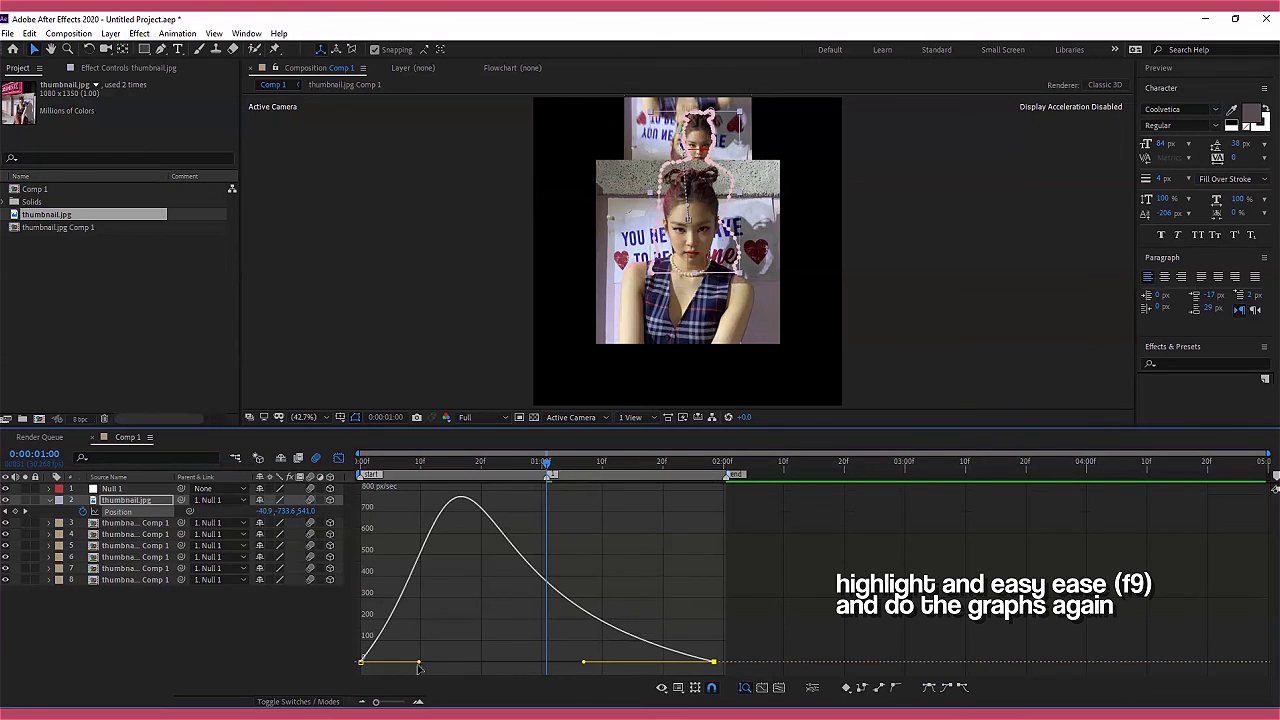
drag(424, 667, 506, 664)
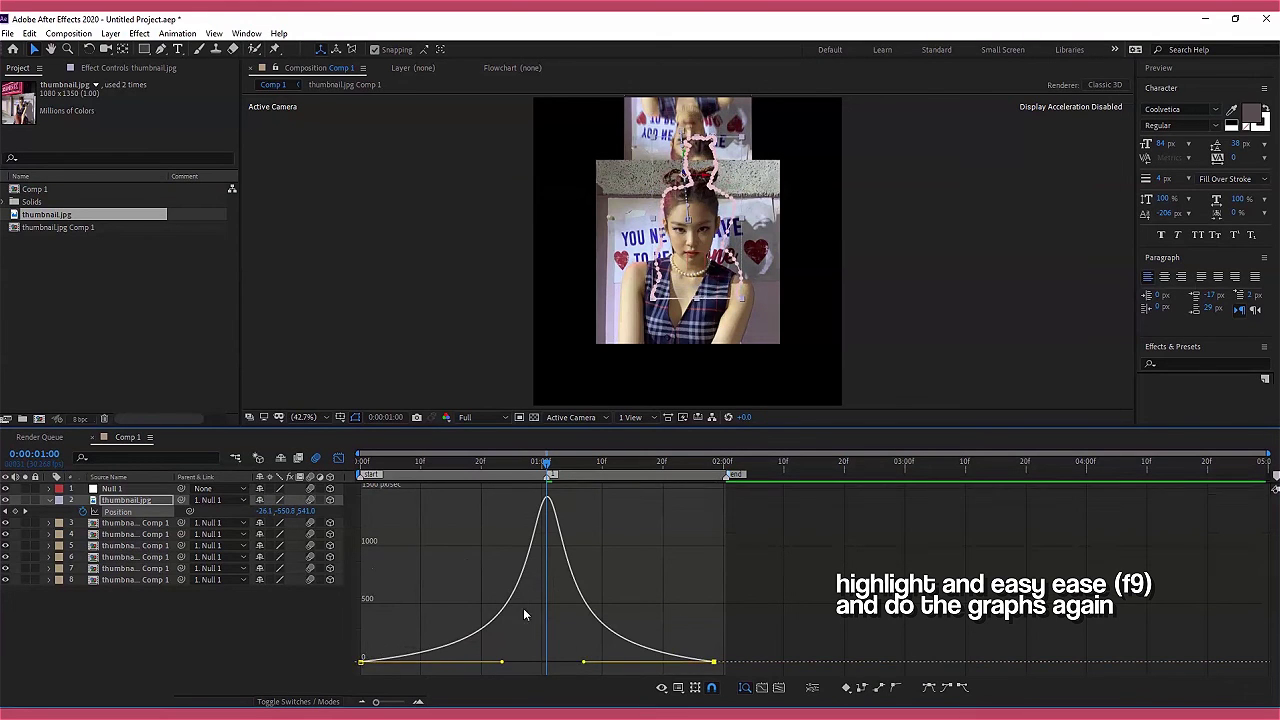
Set preview resolution to Quarter, return to layer bars, and preview the animation
click(478, 418)
click(501, 494)
click(339, 458)
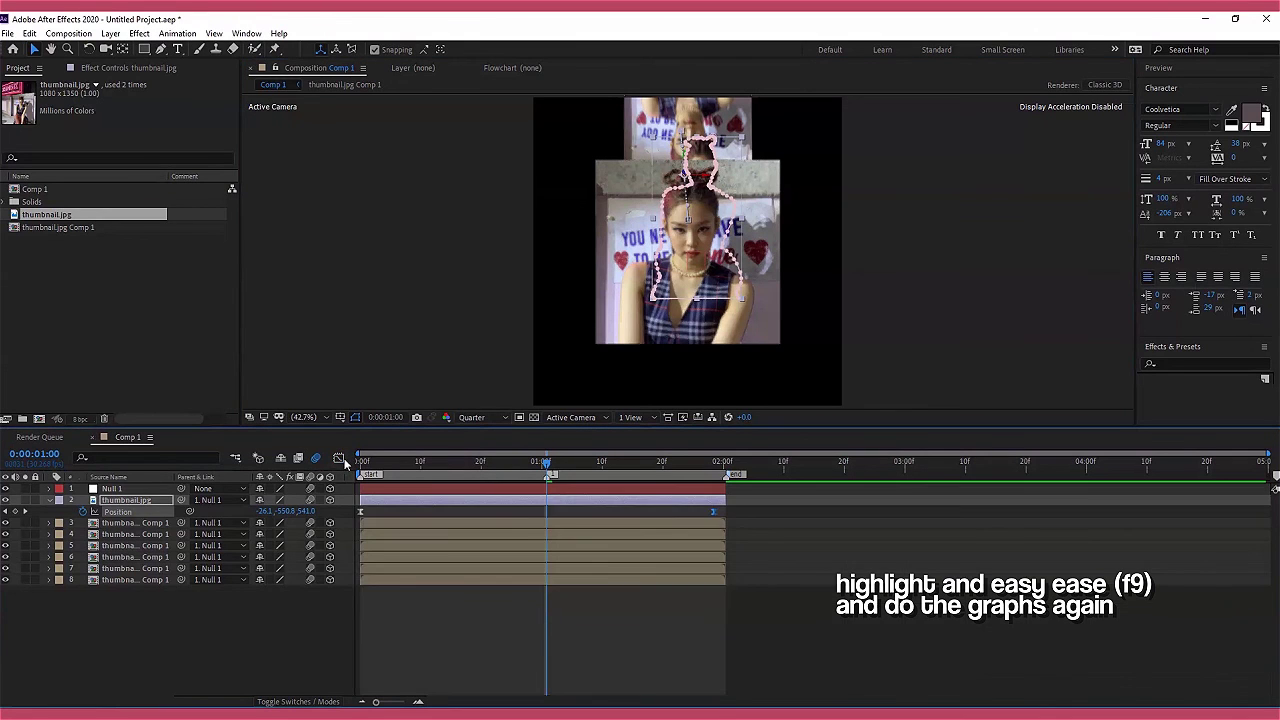
key(u)
key(space)
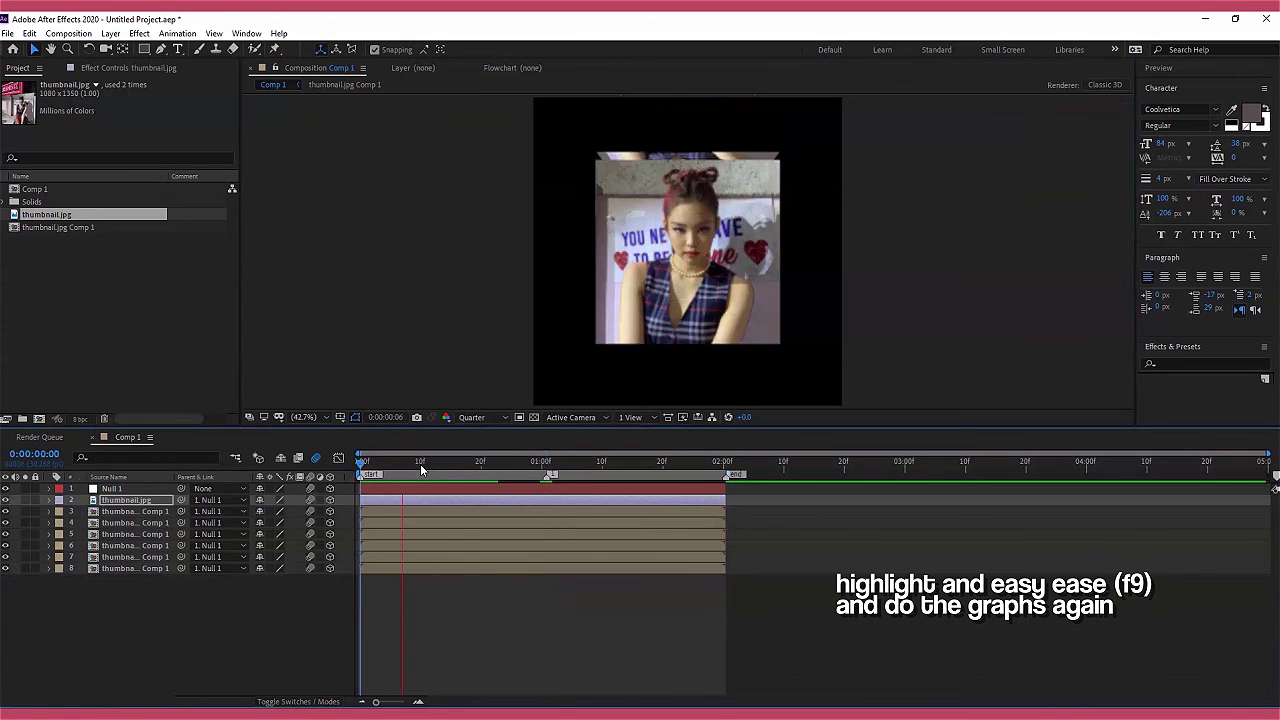
Set starting Orientation and Position keyframes on Null 1 at frame 0
key(space)
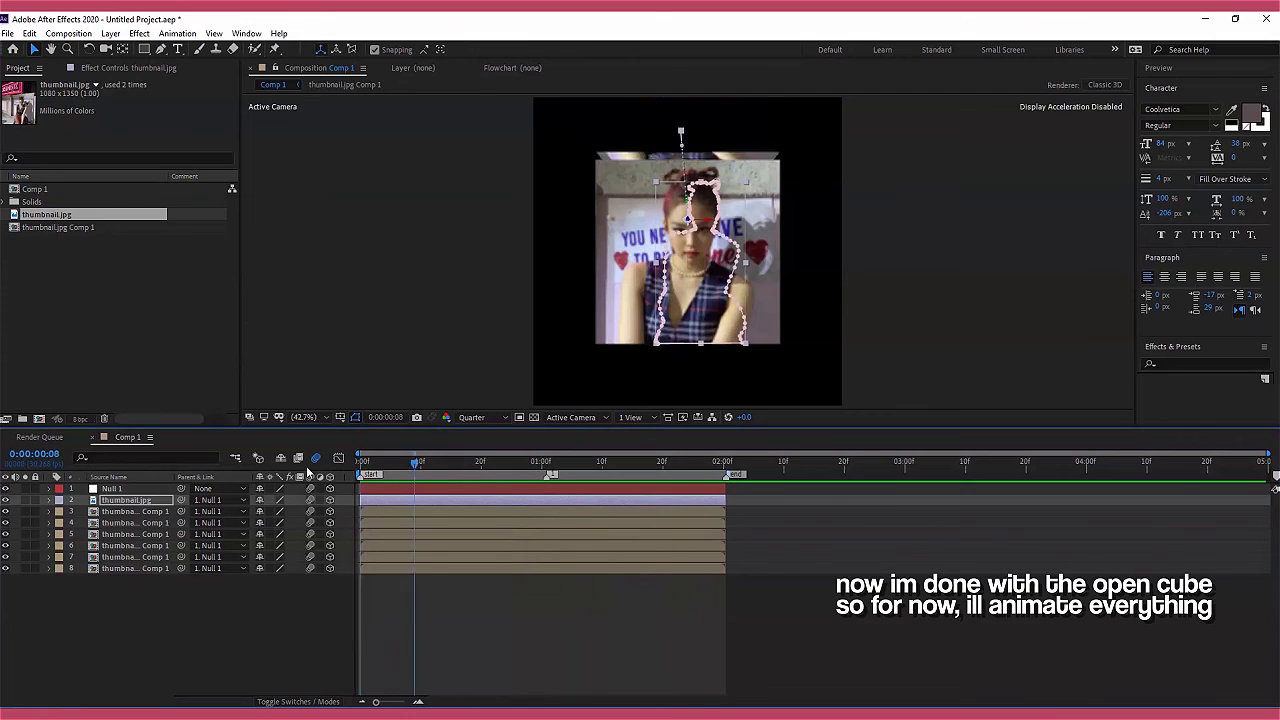
click(372, 489)
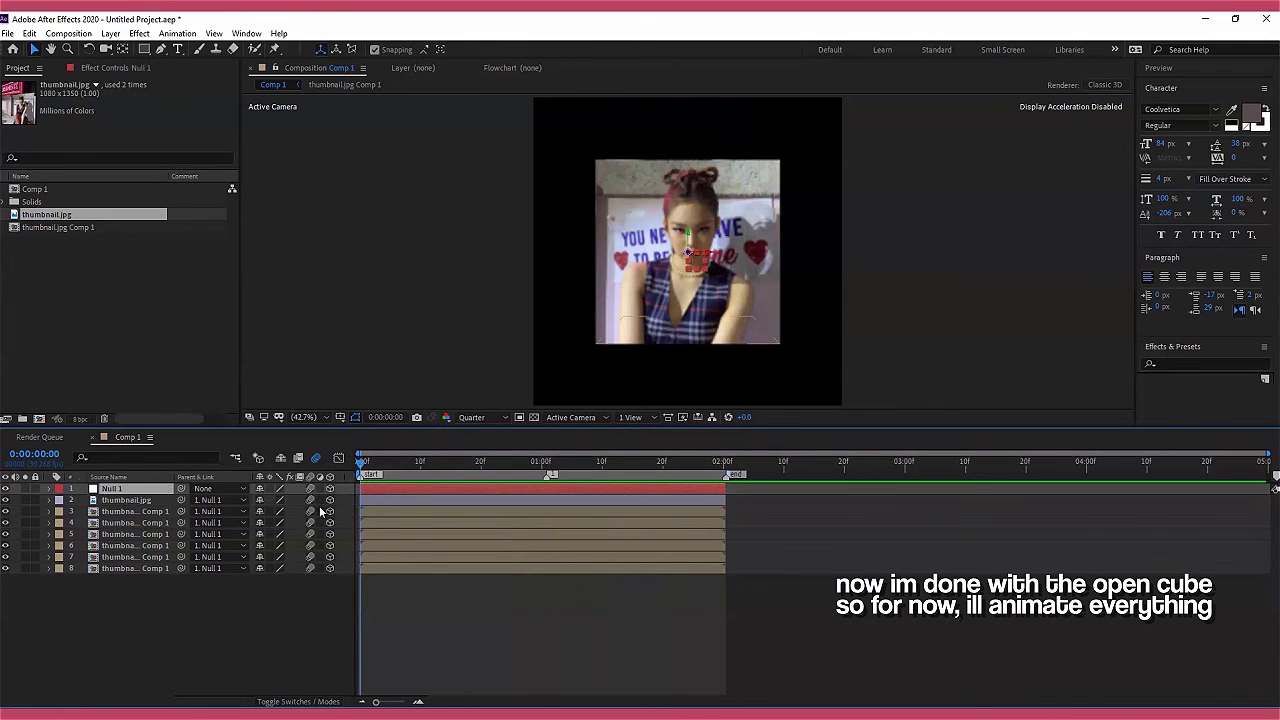
key(r)
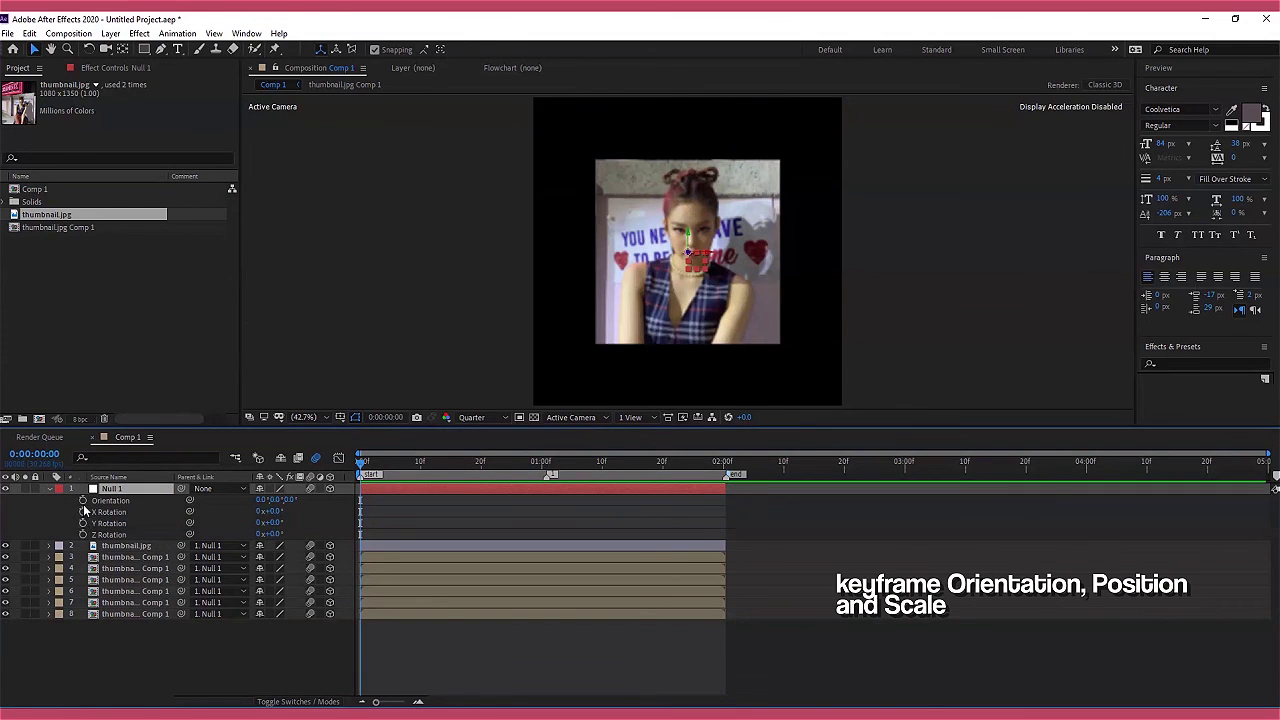
click(83, 500)
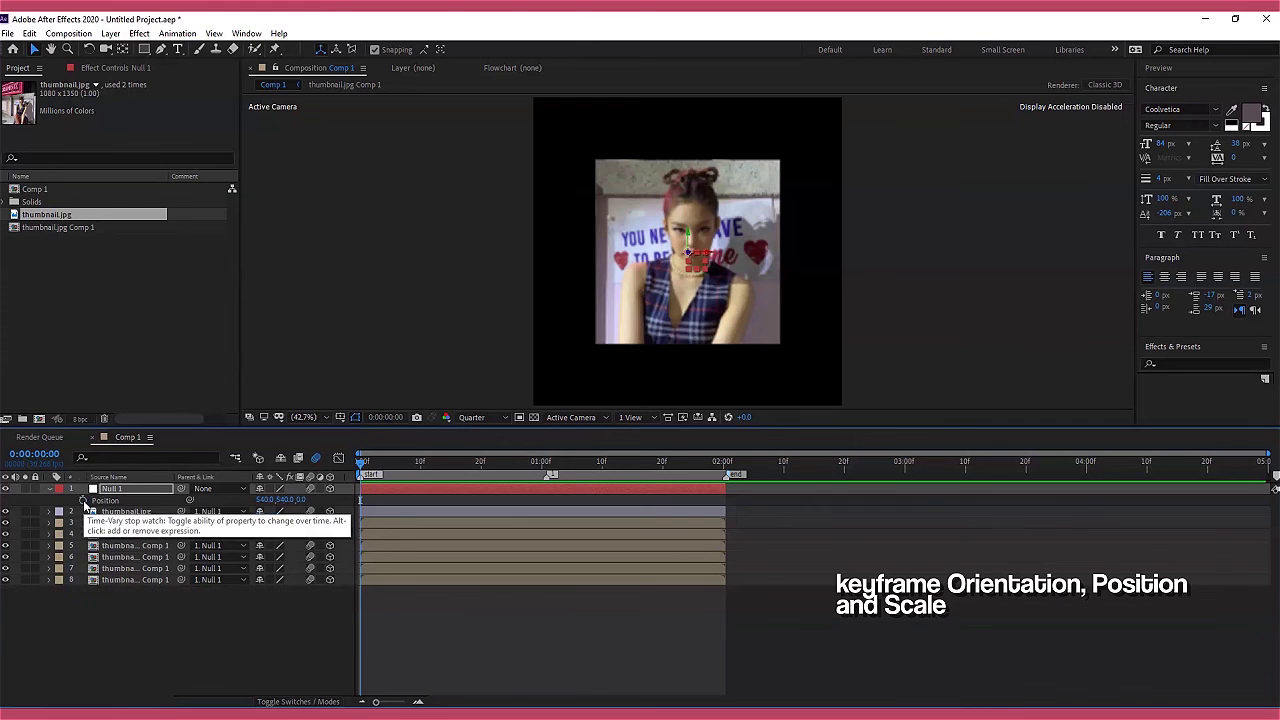
key(alt+shift+p)
At the end of the animation, tilt the cube by changing Null 1's Orientation
drag(435, 474, 717, 499)
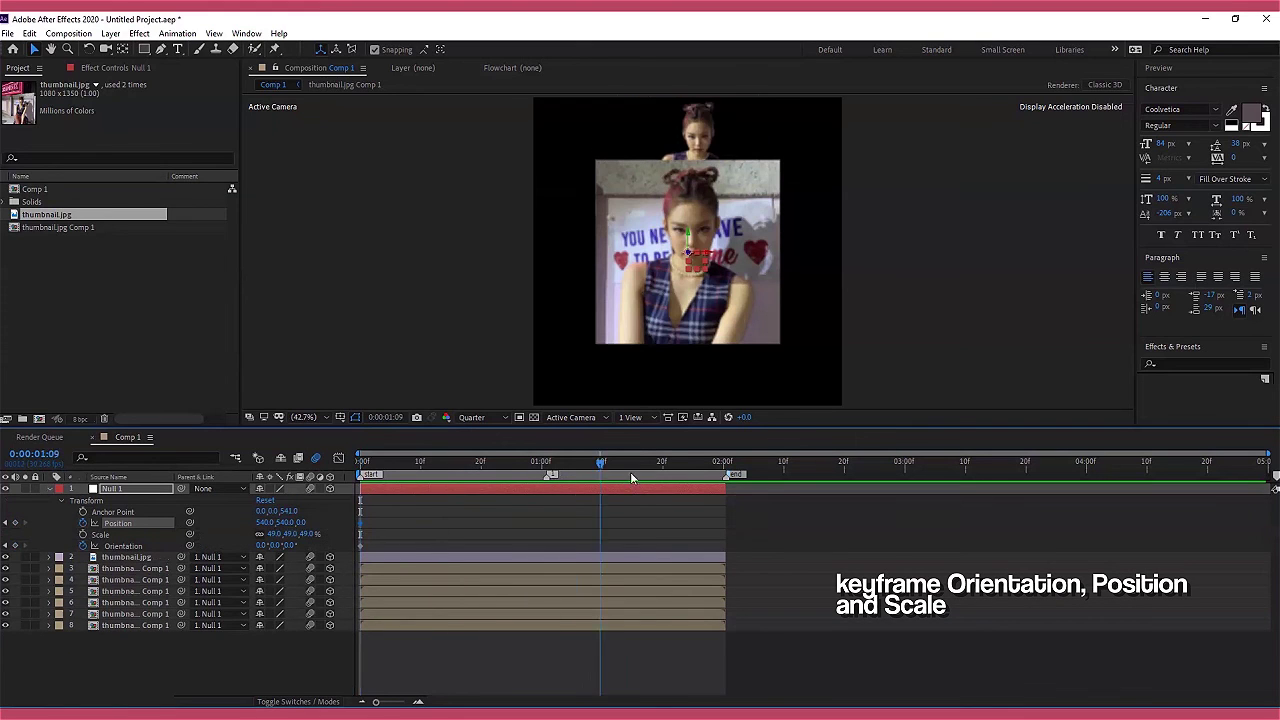
click(681, 507)
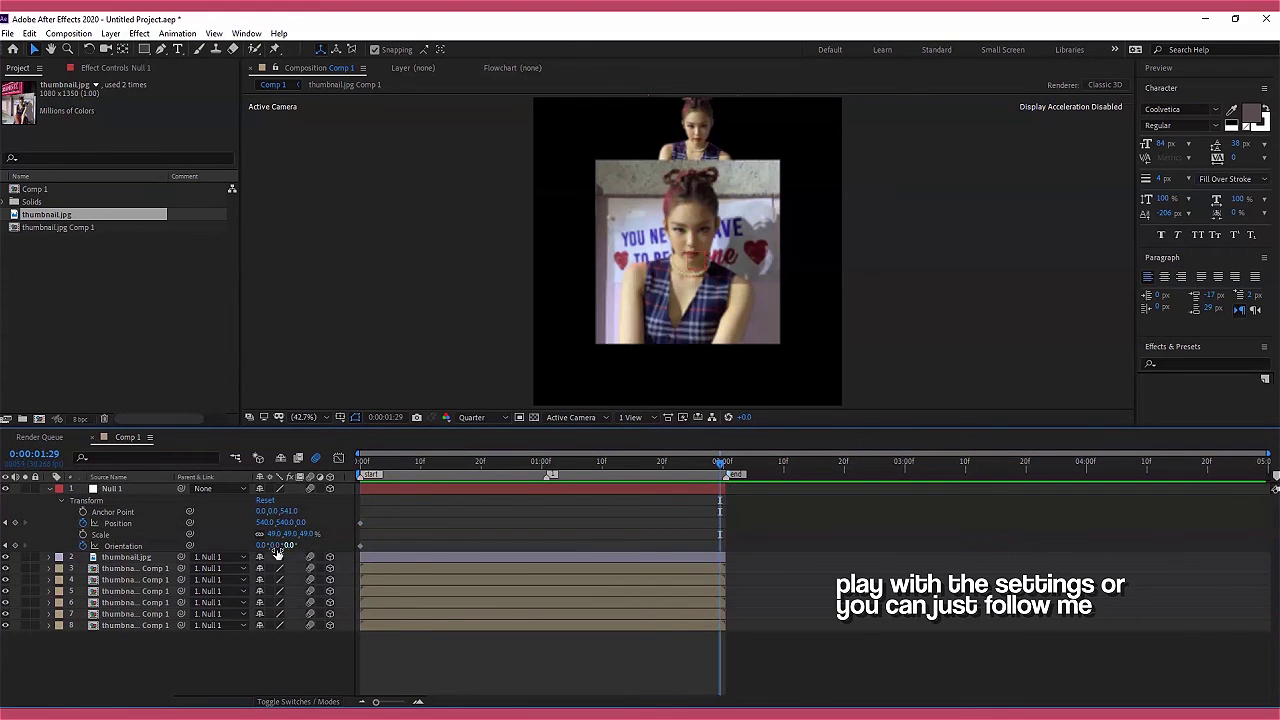
mouse_move(276, 545)
mouse_down()
mouse_move(284, 553)
mouse_move(257, 557)
mouse_move(438, 528)
mouse_up()
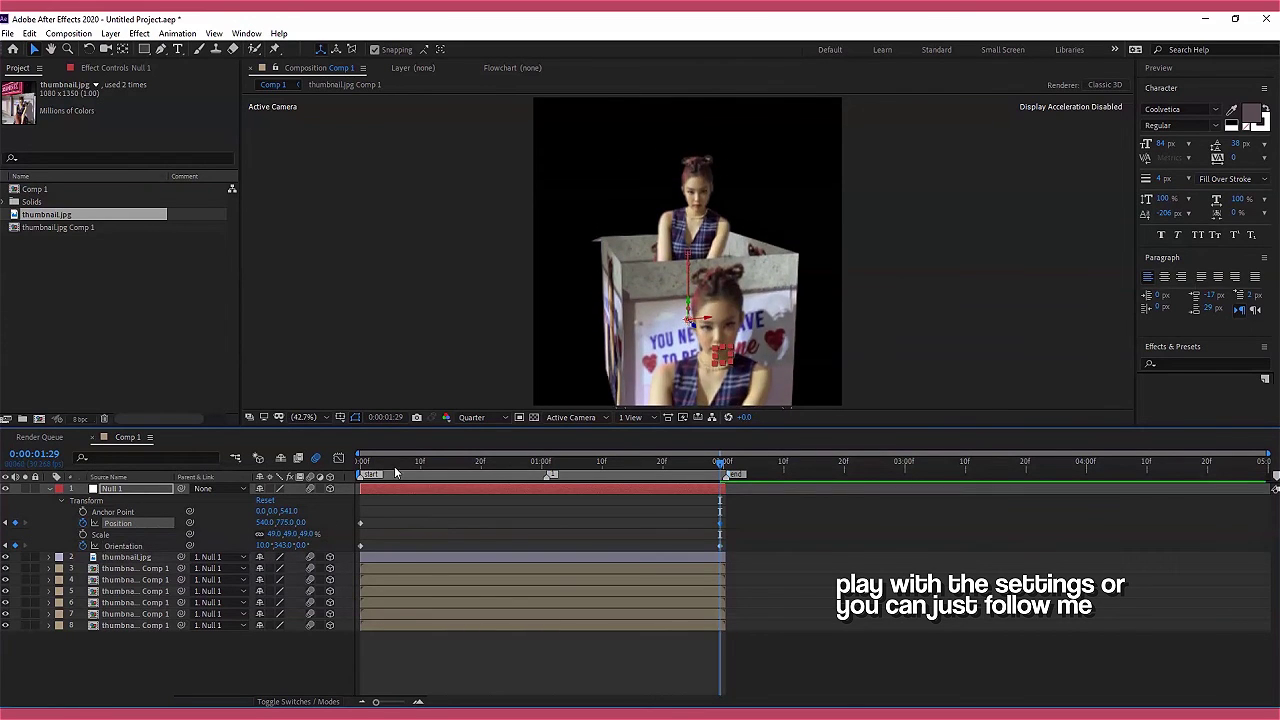
Scale the cube to 61% at 1:29, tilt it forward on X, and select all keys
key(Home)
key(s)
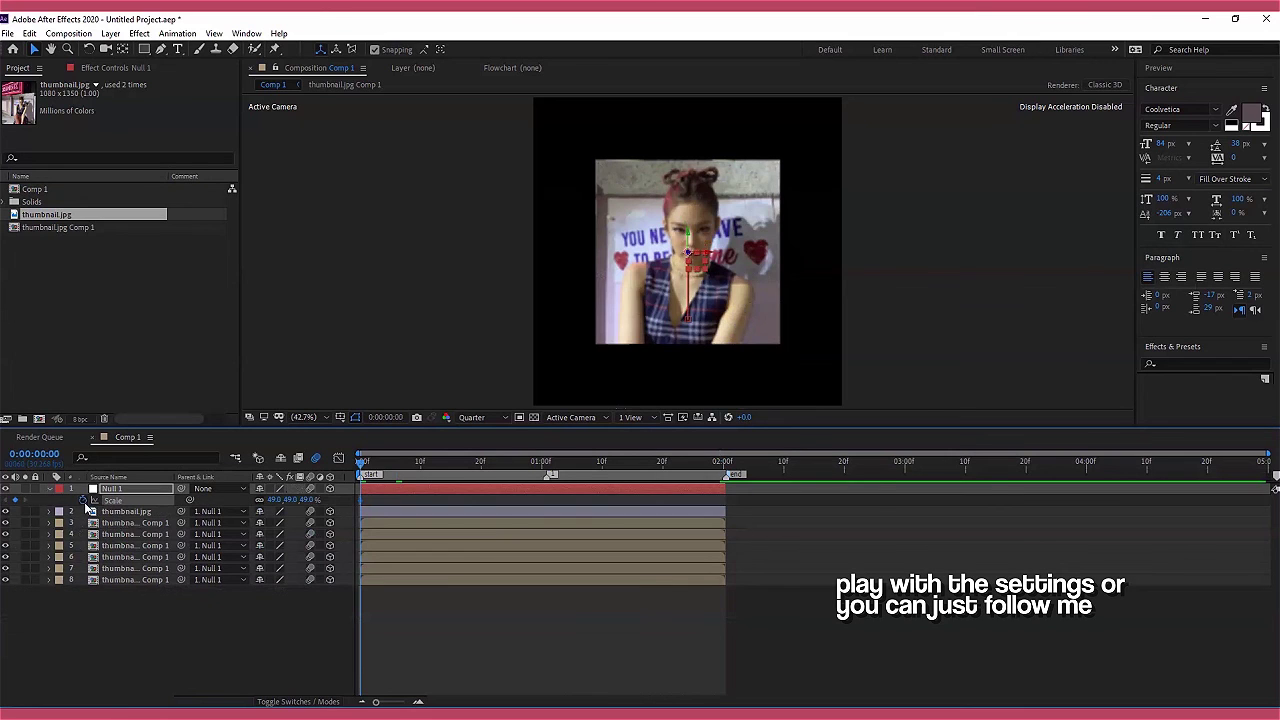
key(u)
click(722, 465)
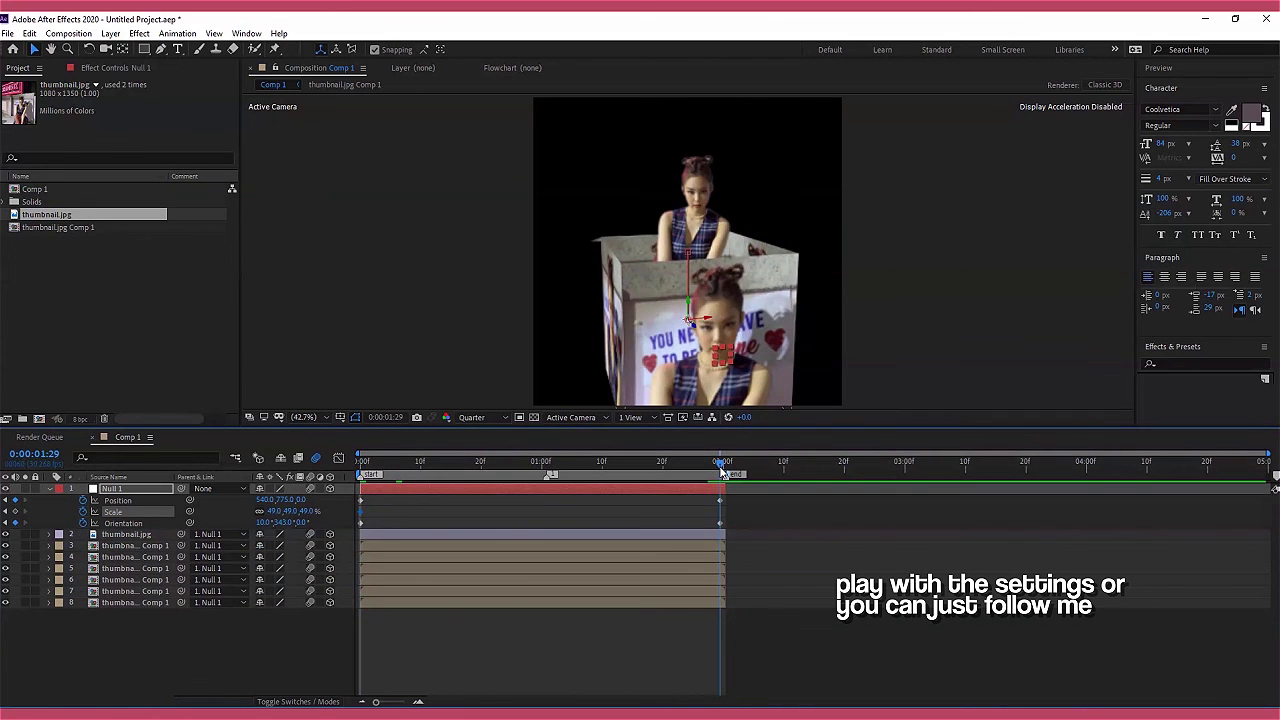
mouse_move(300, 511)
mouse_down()
mouse_move(320, 500)
mouse_move(250, 516)
mouse_move(261, 524)
mouse_up()
drag(258, 522, 277, 531)
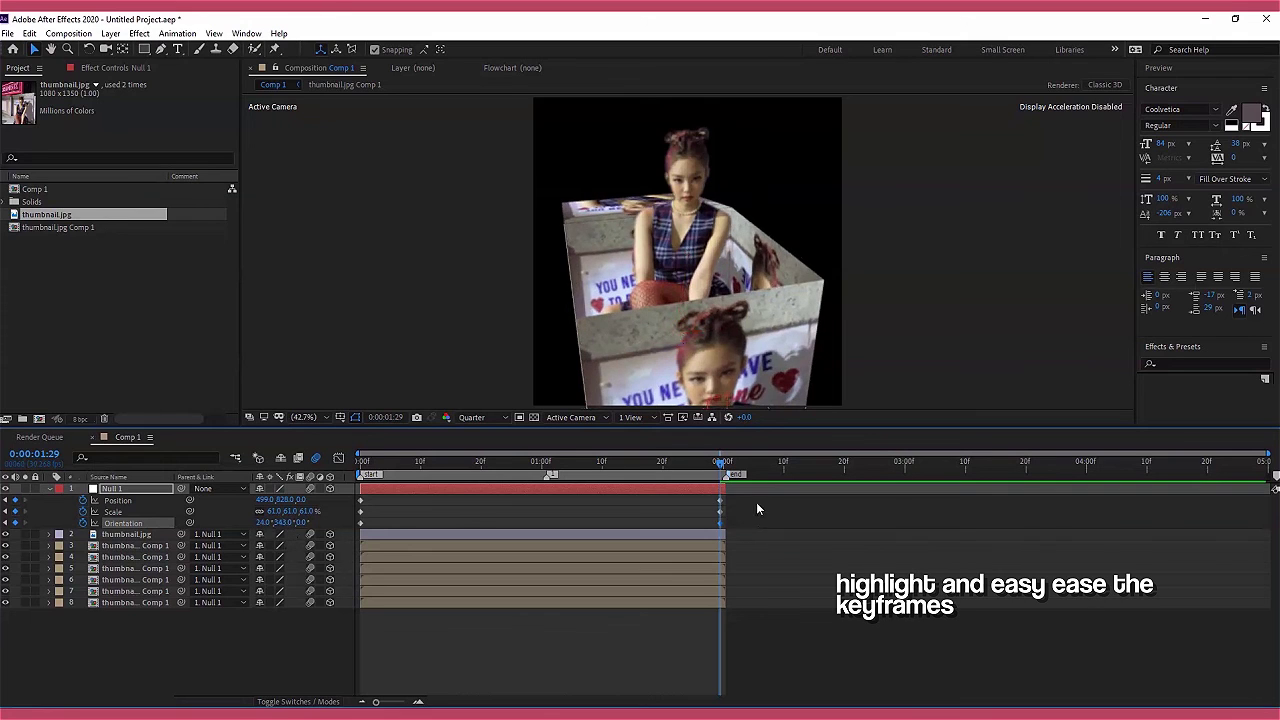
drag(399, 528, 341, 537)
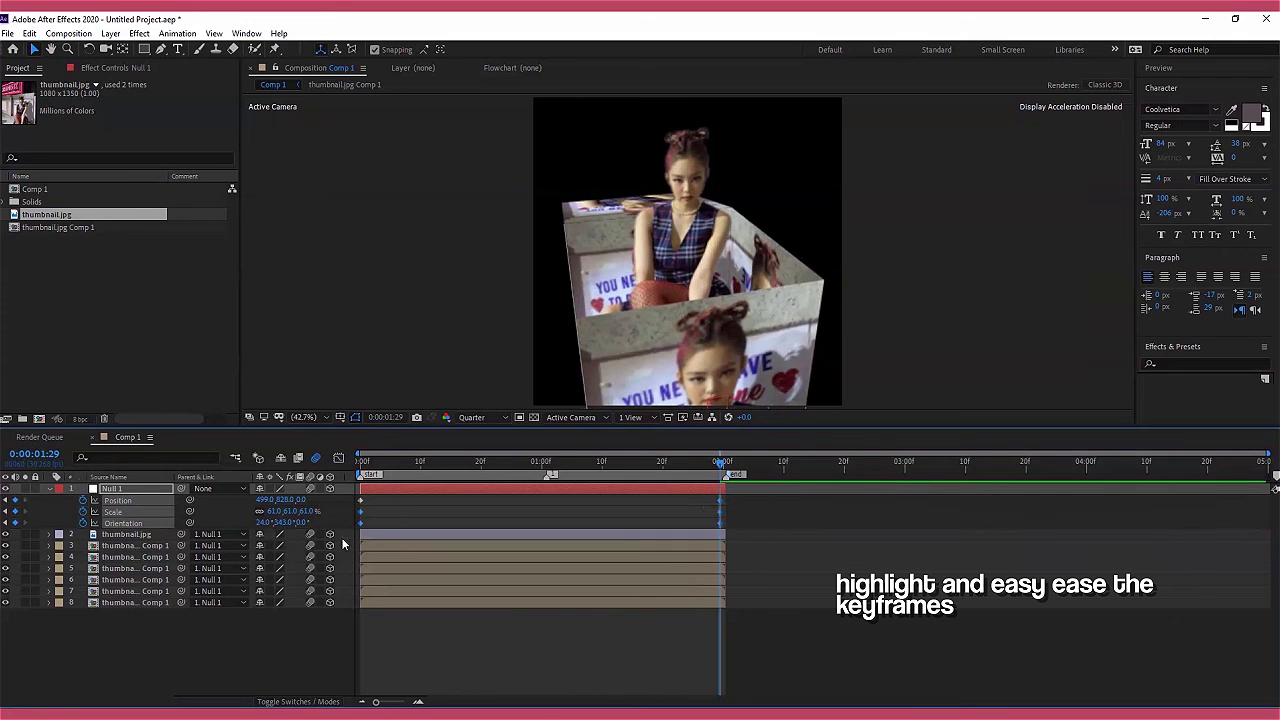
Drag Null 1's influence handles inward to narrow the speed peak around one second
click(548, 467)
click(339, 459)
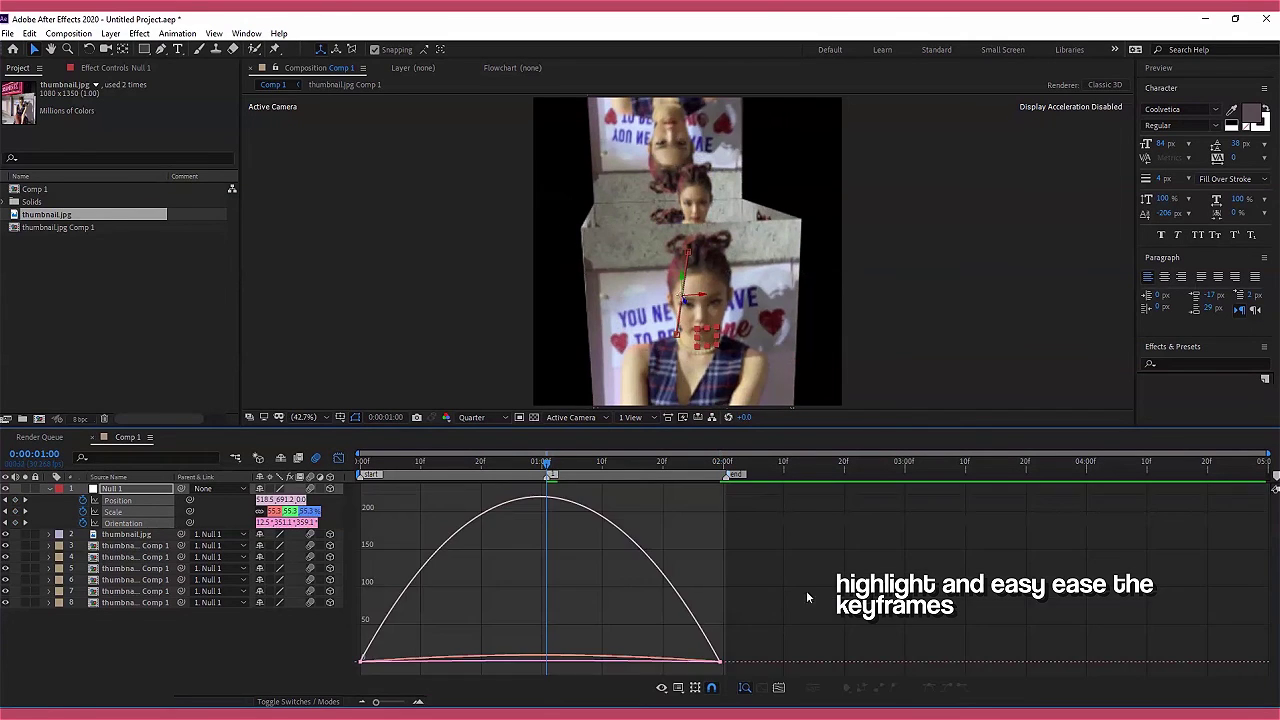
drag(668, 664, 579, 662)
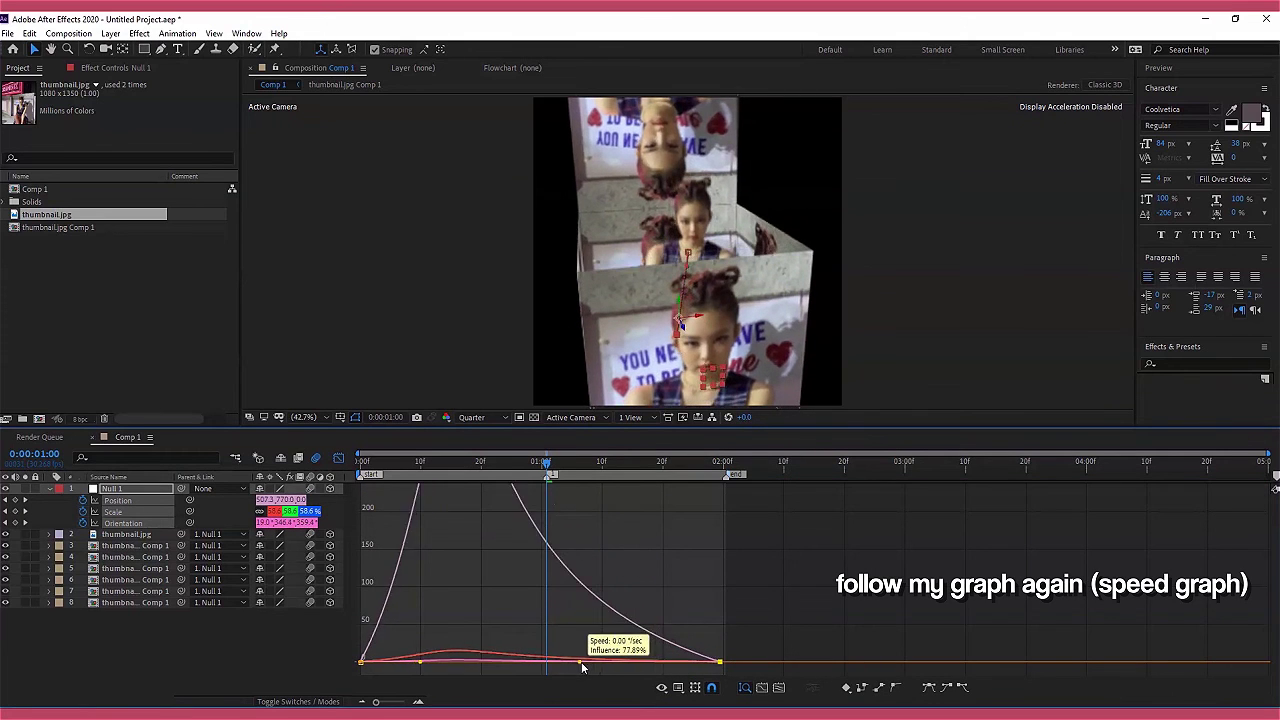
drag(422, 663, 491, 662)
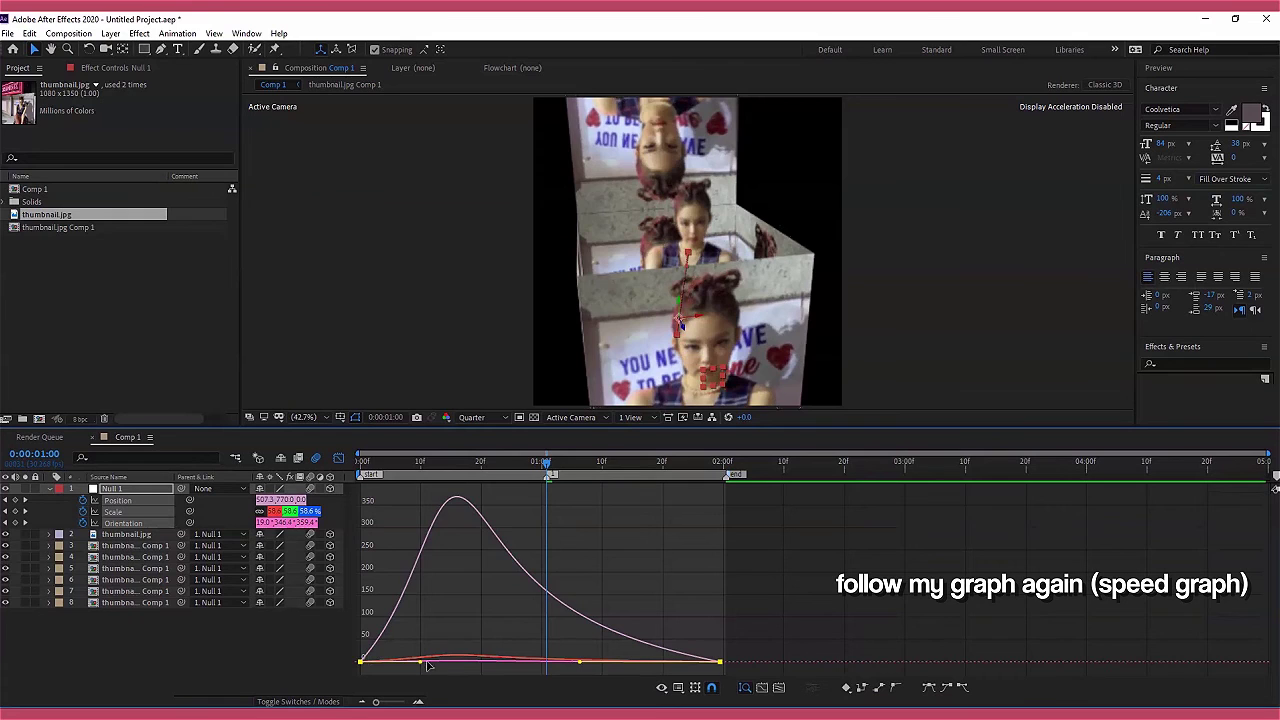
drag(421, 663, 571, 668)
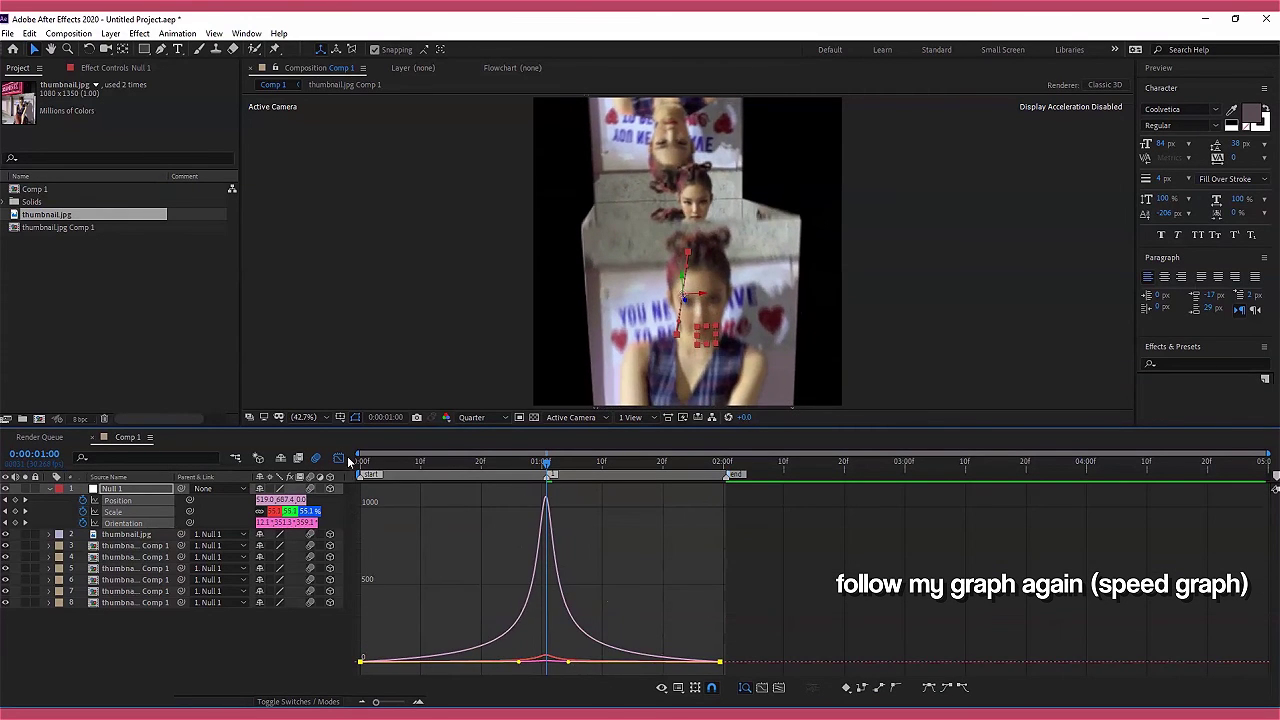
Review the Position, Scale and Orientation speed curves, then preview the animation
click(345, 459)
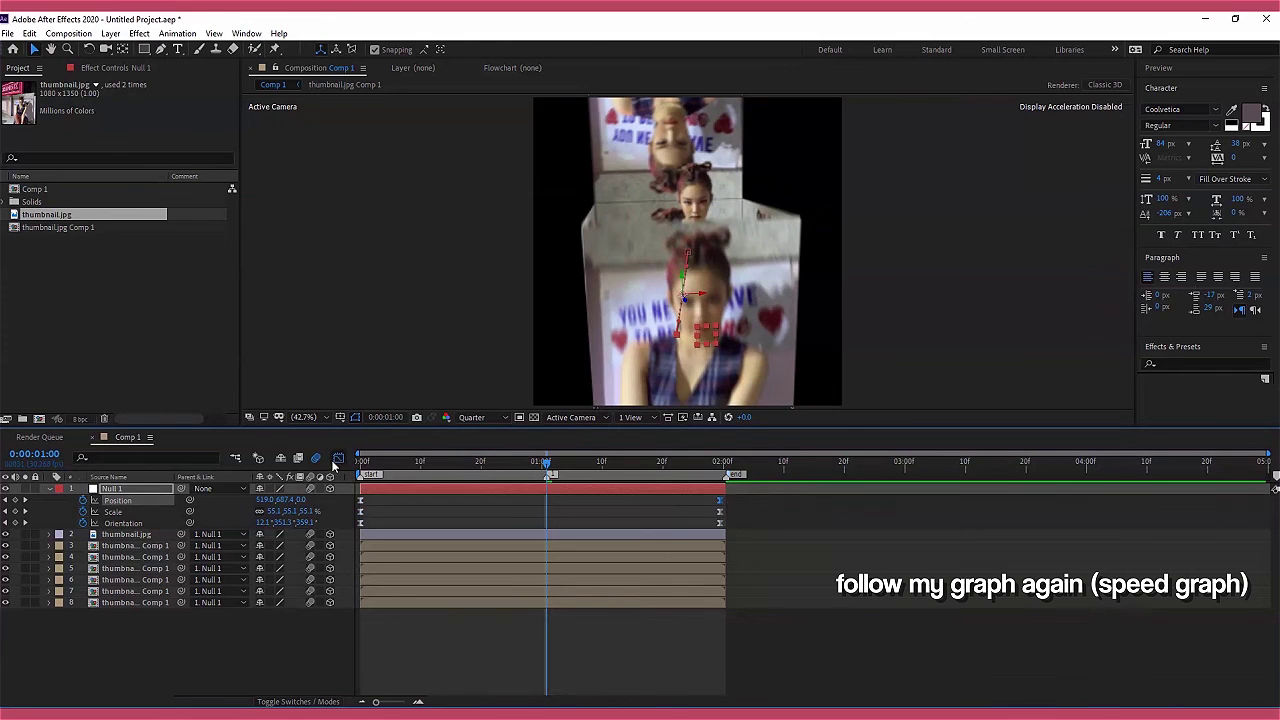
click(337, 458)
click(337, 458)
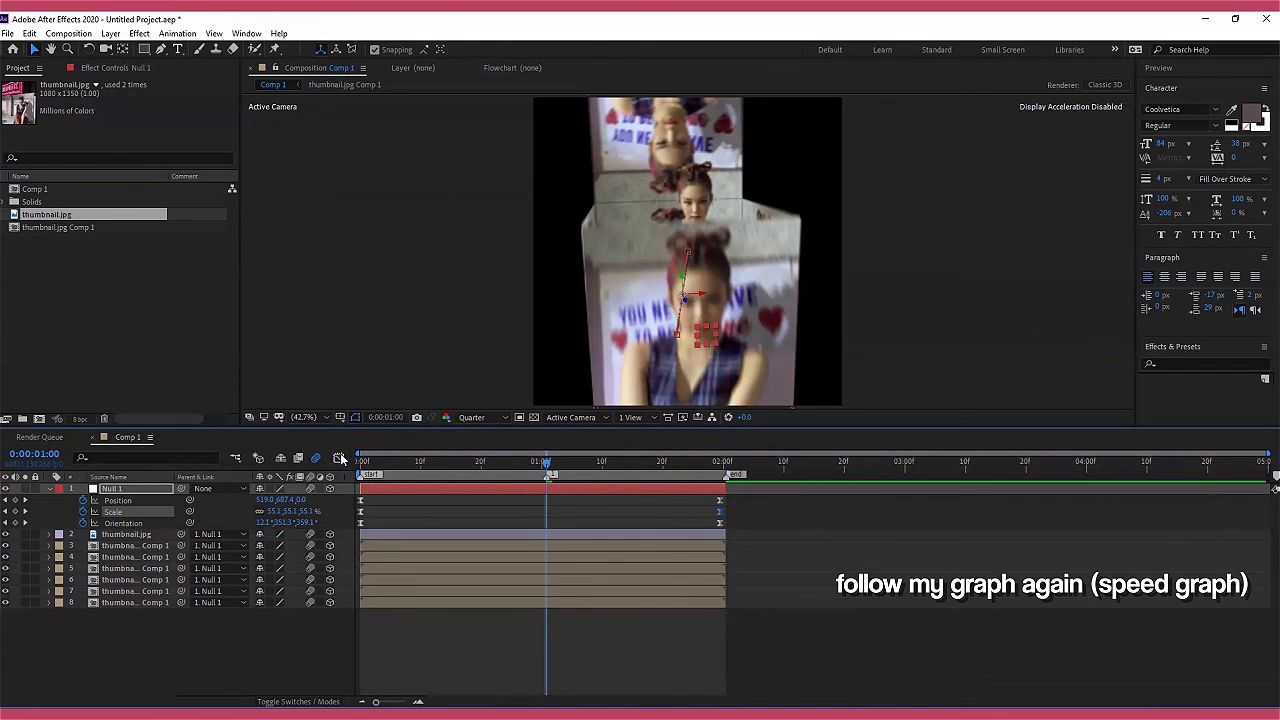
click(338, 457)
click(338, 457)
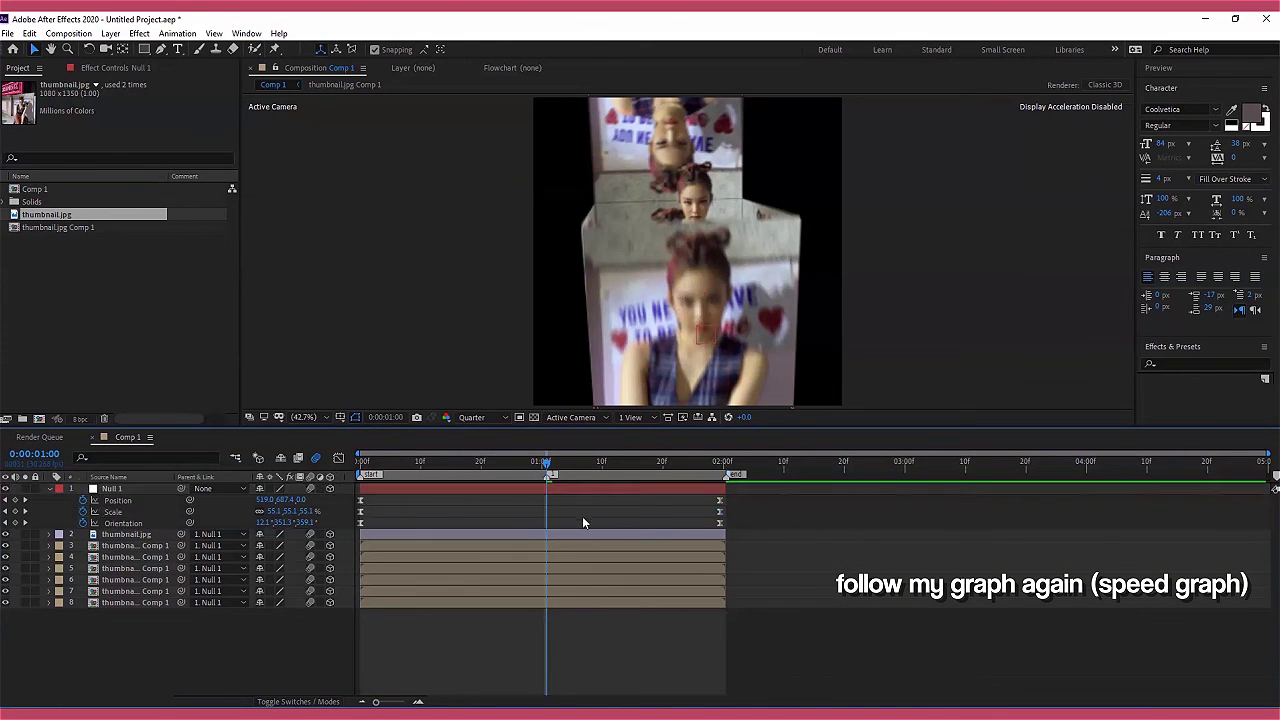
click(720, 524)
click(338, 457)
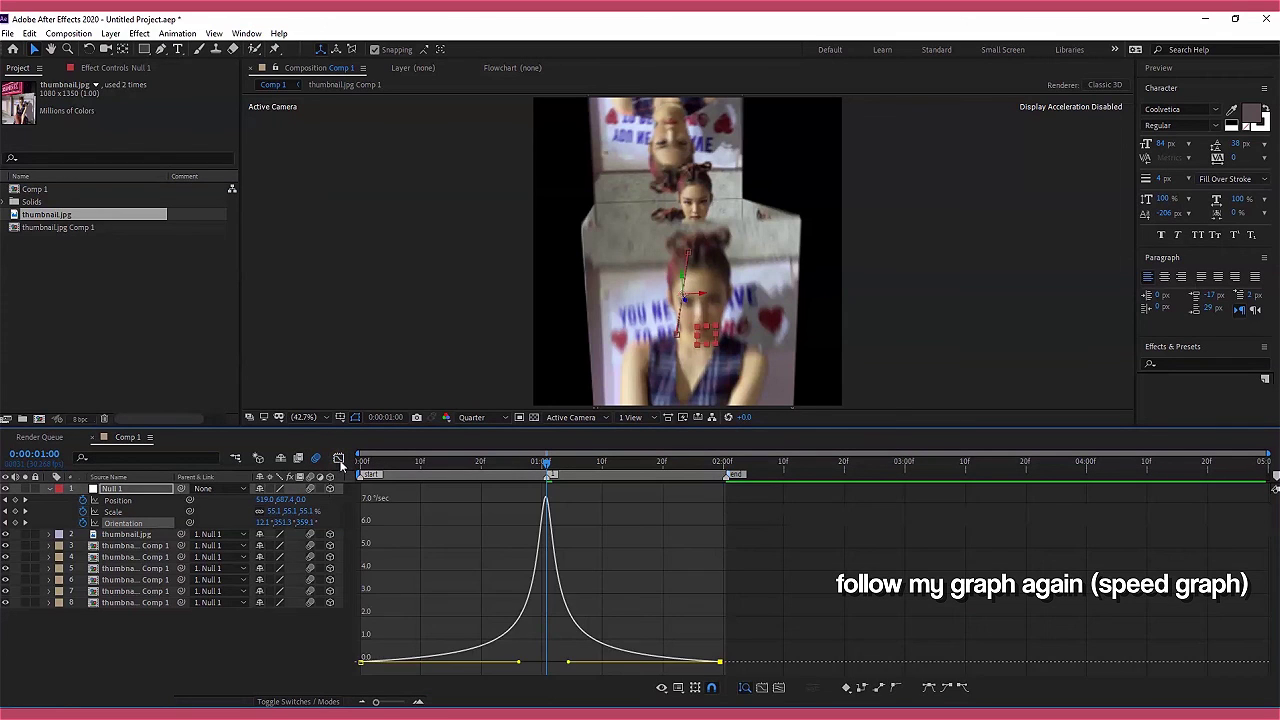
click(338, 457)
key(space)
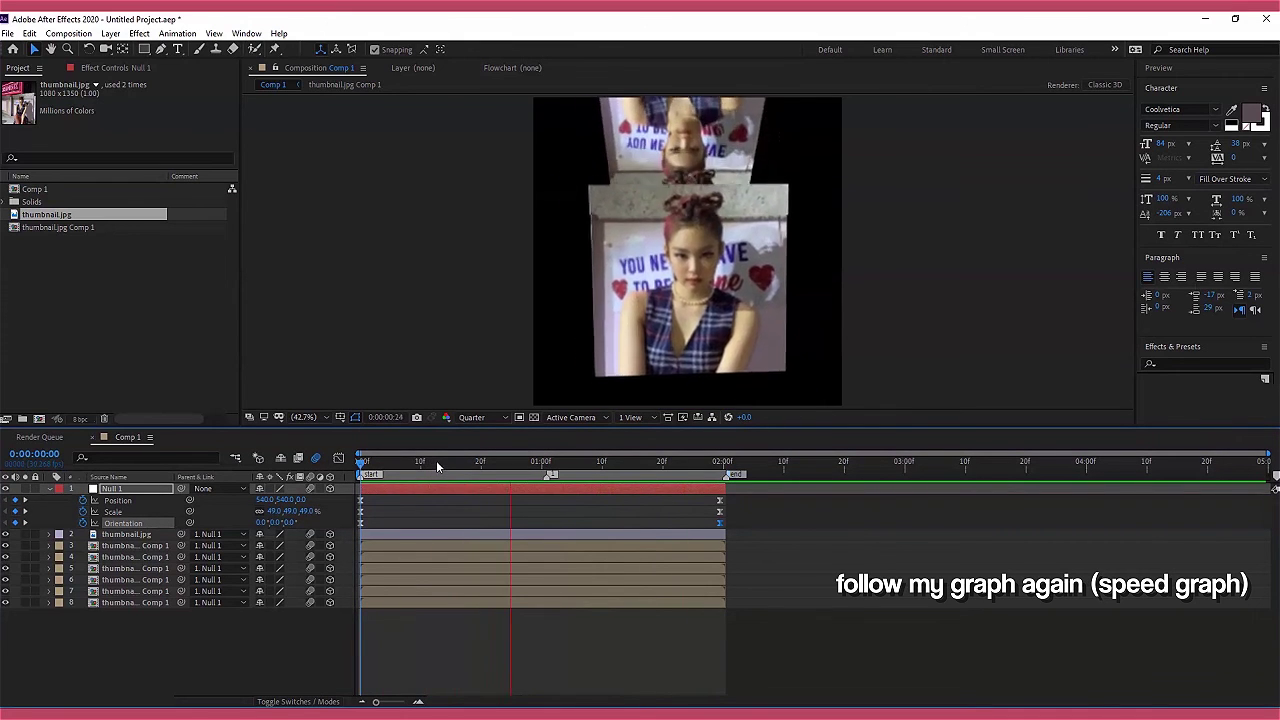
Adjust the easing of thumbnail.jpg's Position speed curve, previewing the result
drag(447, 461, 546, 516)
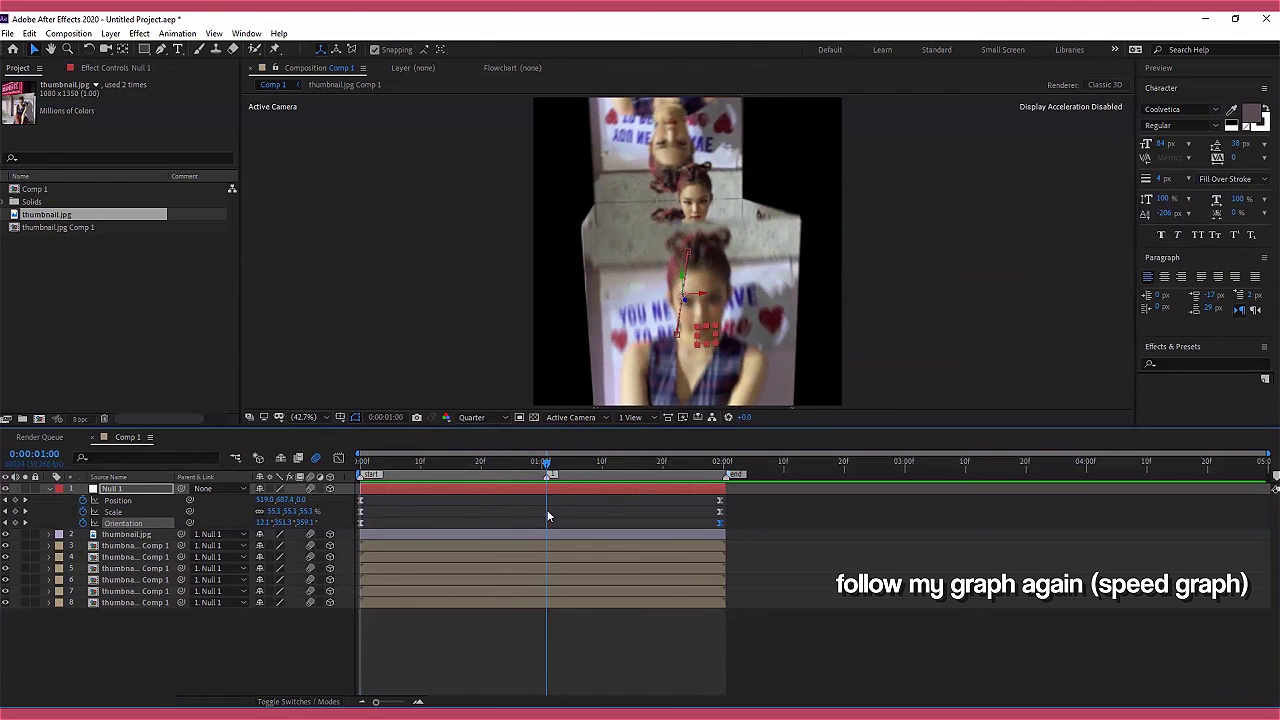
click(620, 534)
key(p)
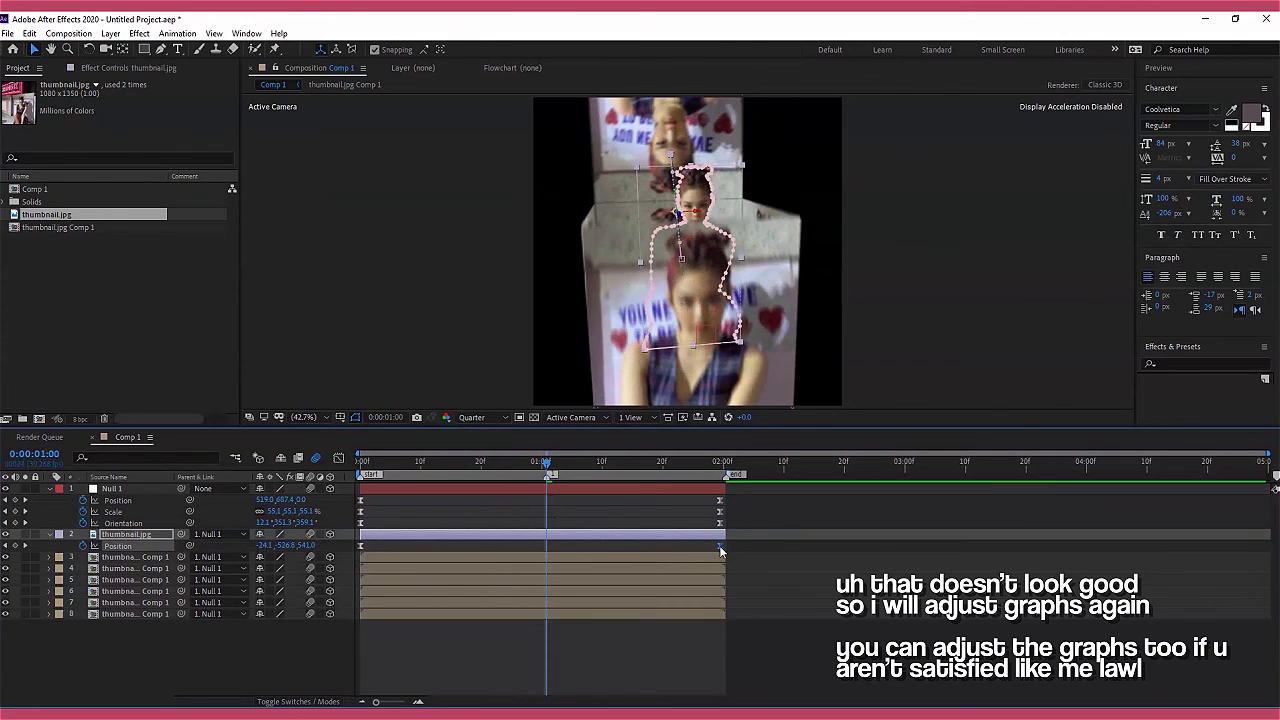
click(338, 457)
mouse_move(795, 491)
mouse_down()
mouse_move(600, 668)
mouse_move(525, 662)
mouse_up()
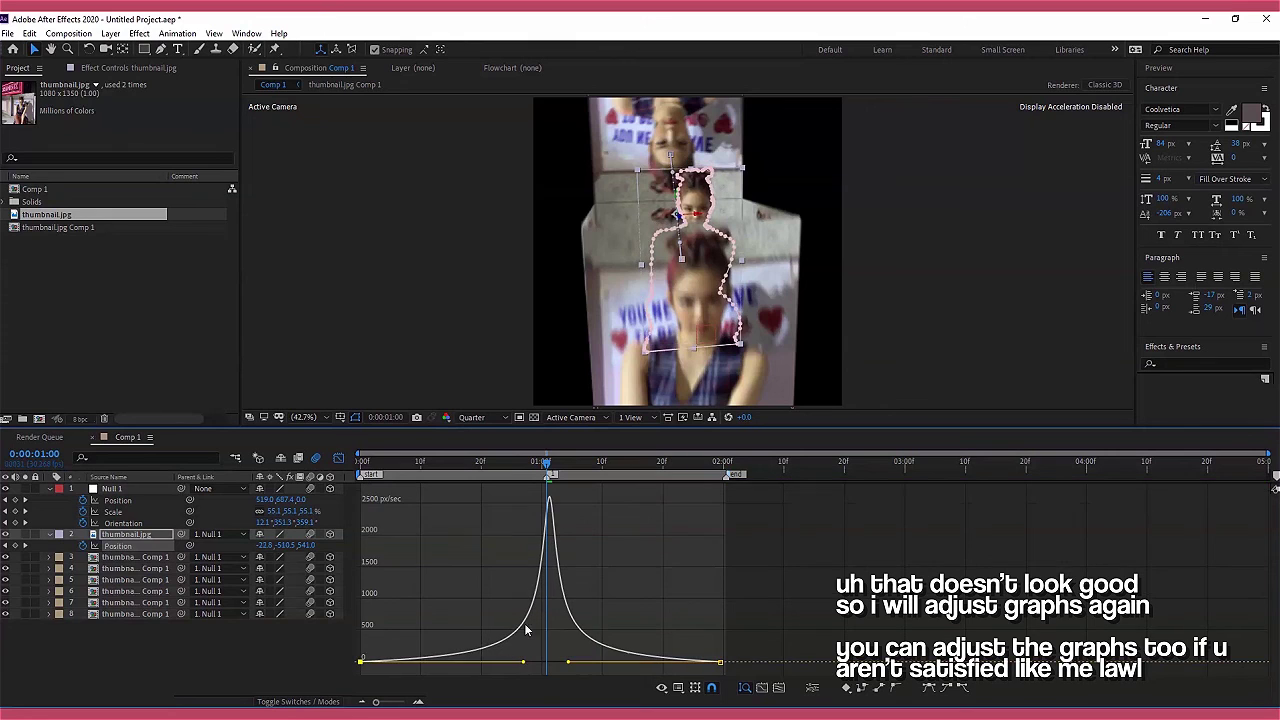
key(space)
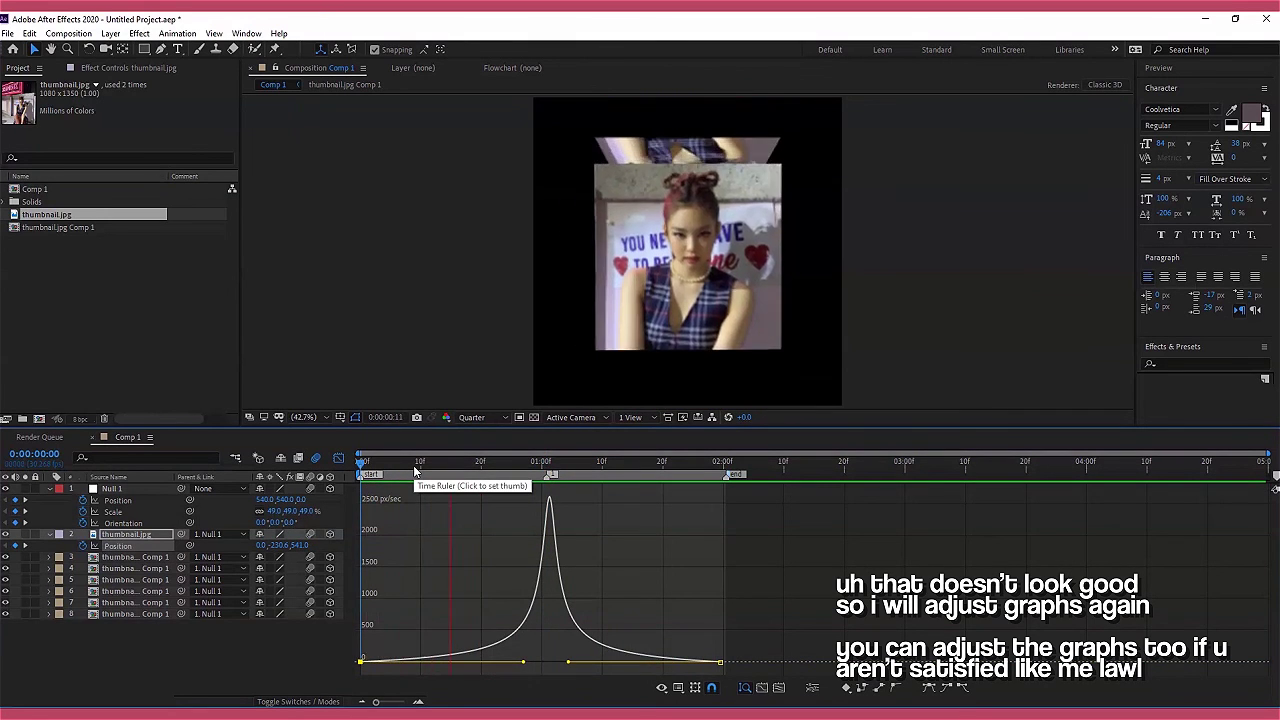
click(415, 471)
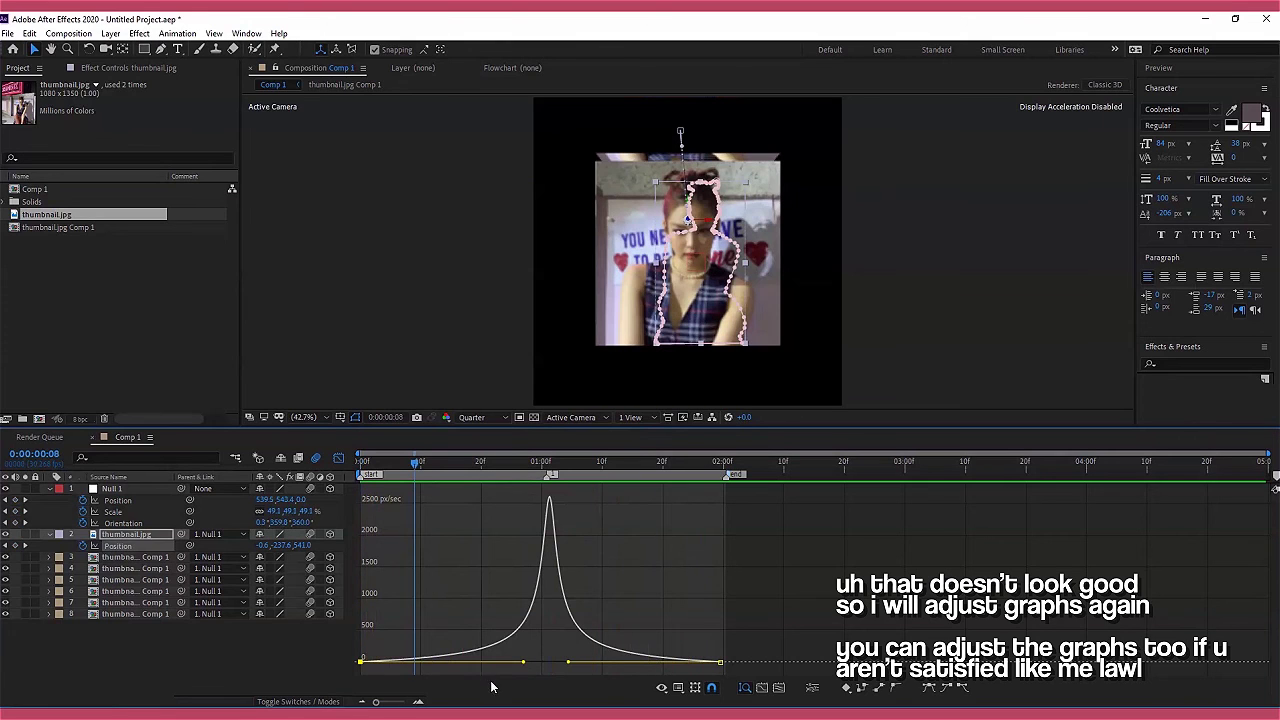
drag(508, 665, 504, 662)
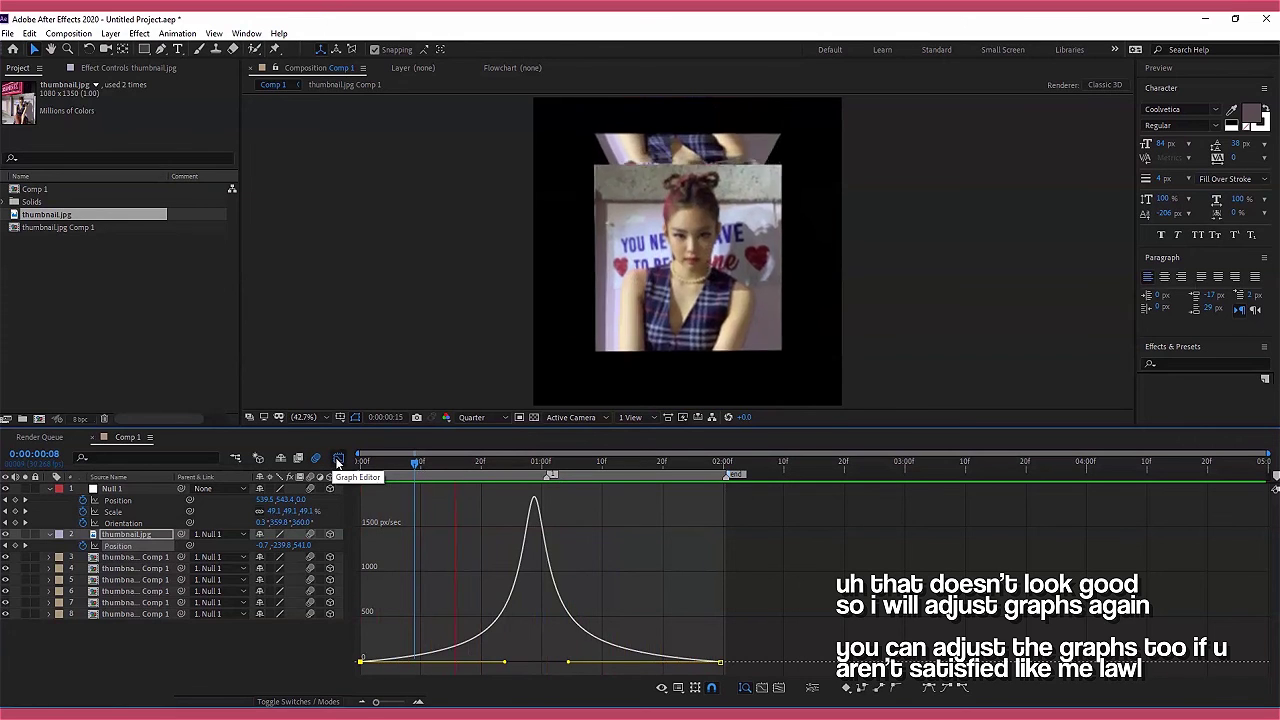
click(337, 459)
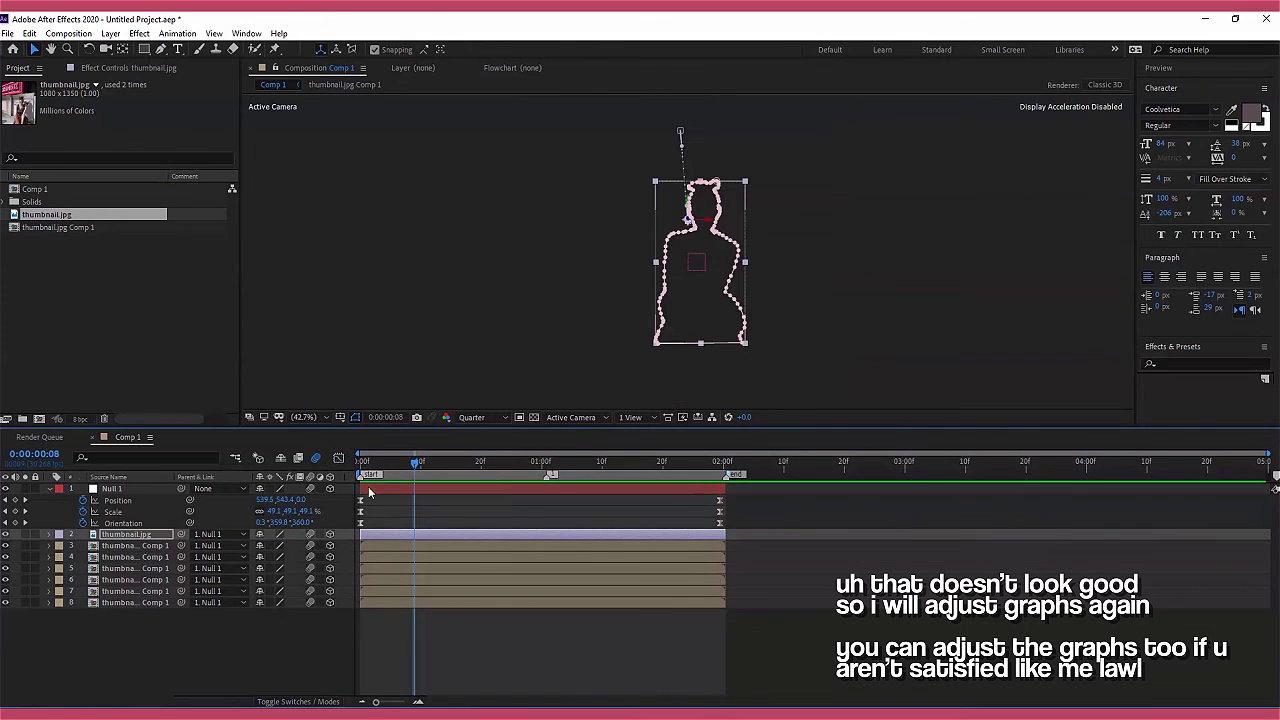
Centre Null 1's Orientation speed peak at one second and preview the motion
click(361, 524)
drag(540, 468, 546, 468)
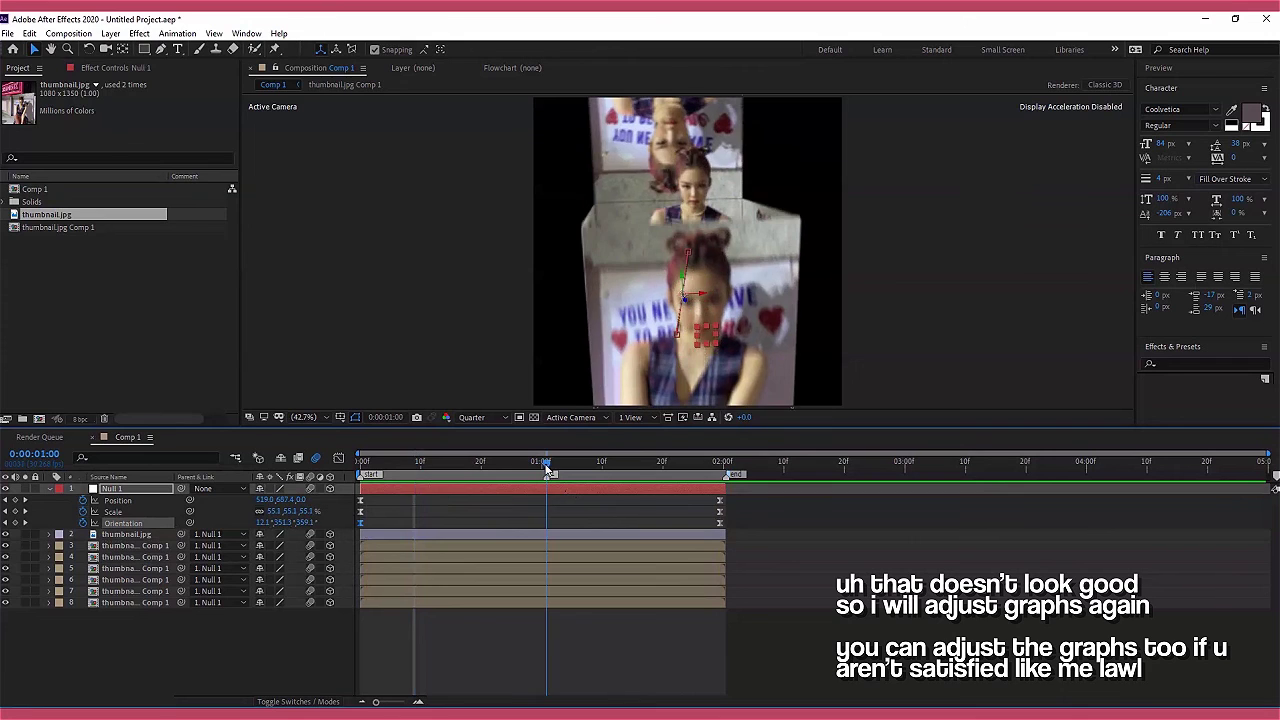
click(344, 458)
drag(519, 663, 500, 663)
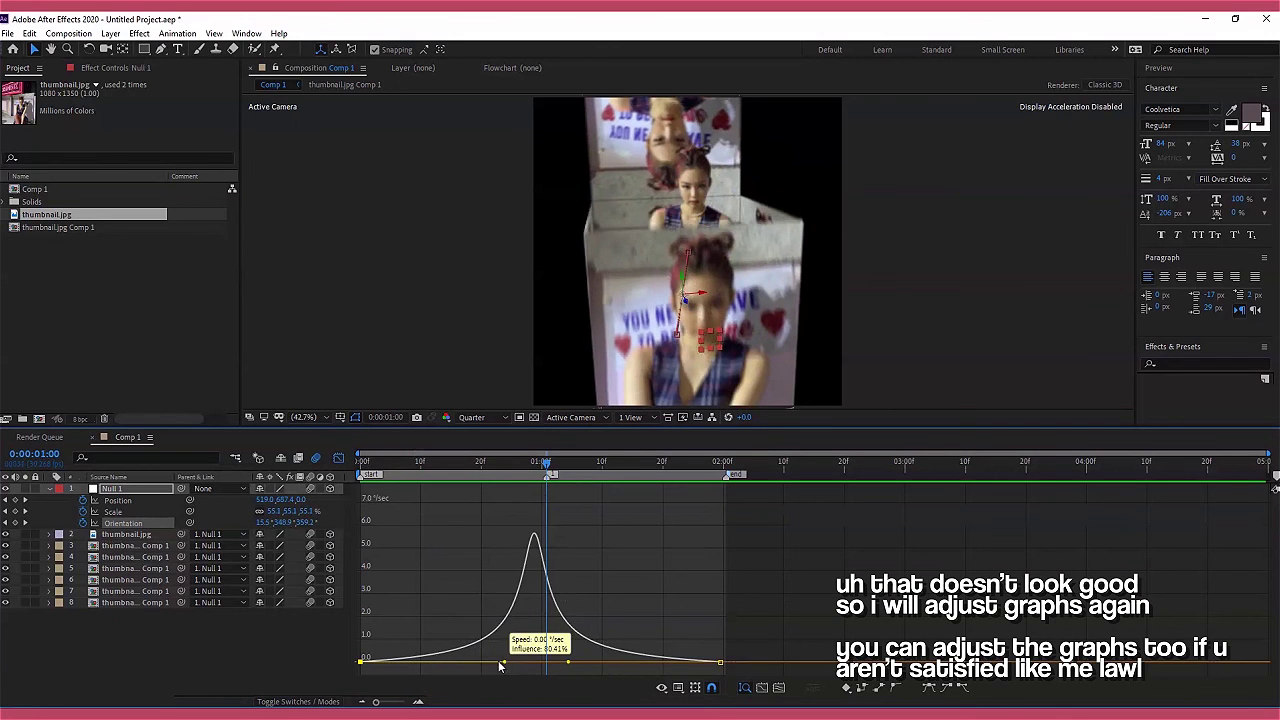
drag(586, 666, 590, 663)
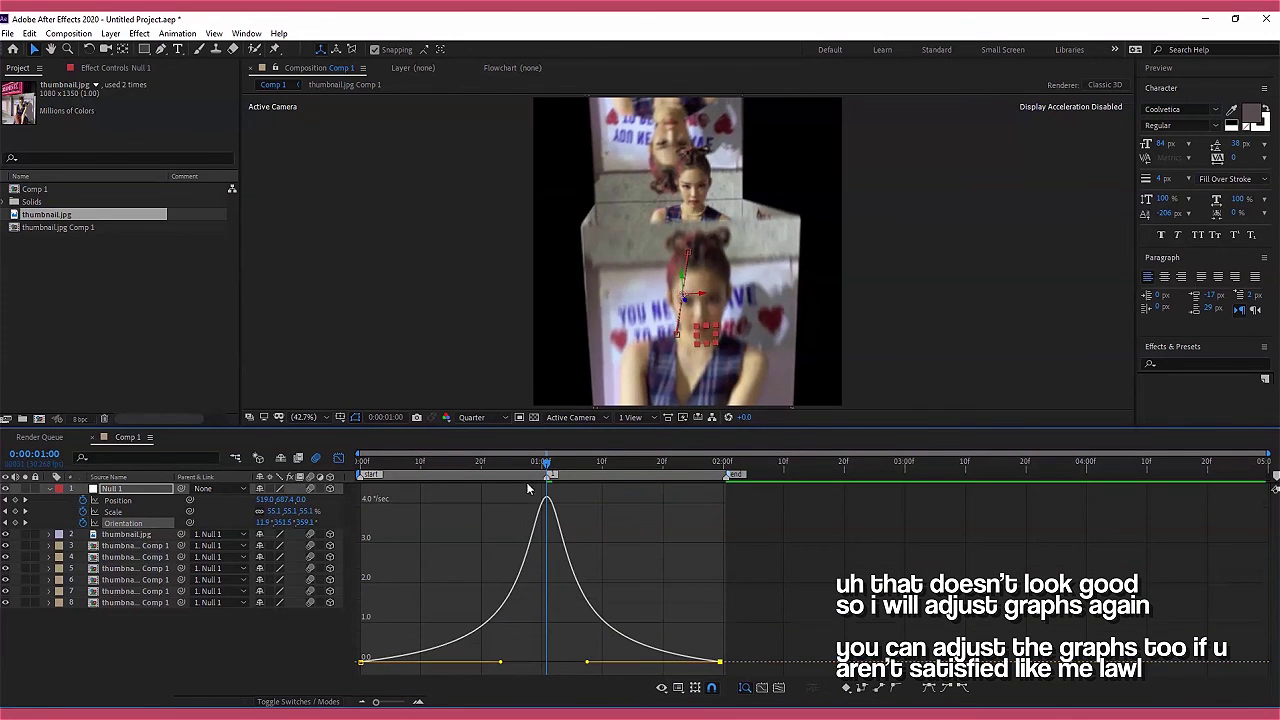
drag(546, 462, 362, 462)
key(space)
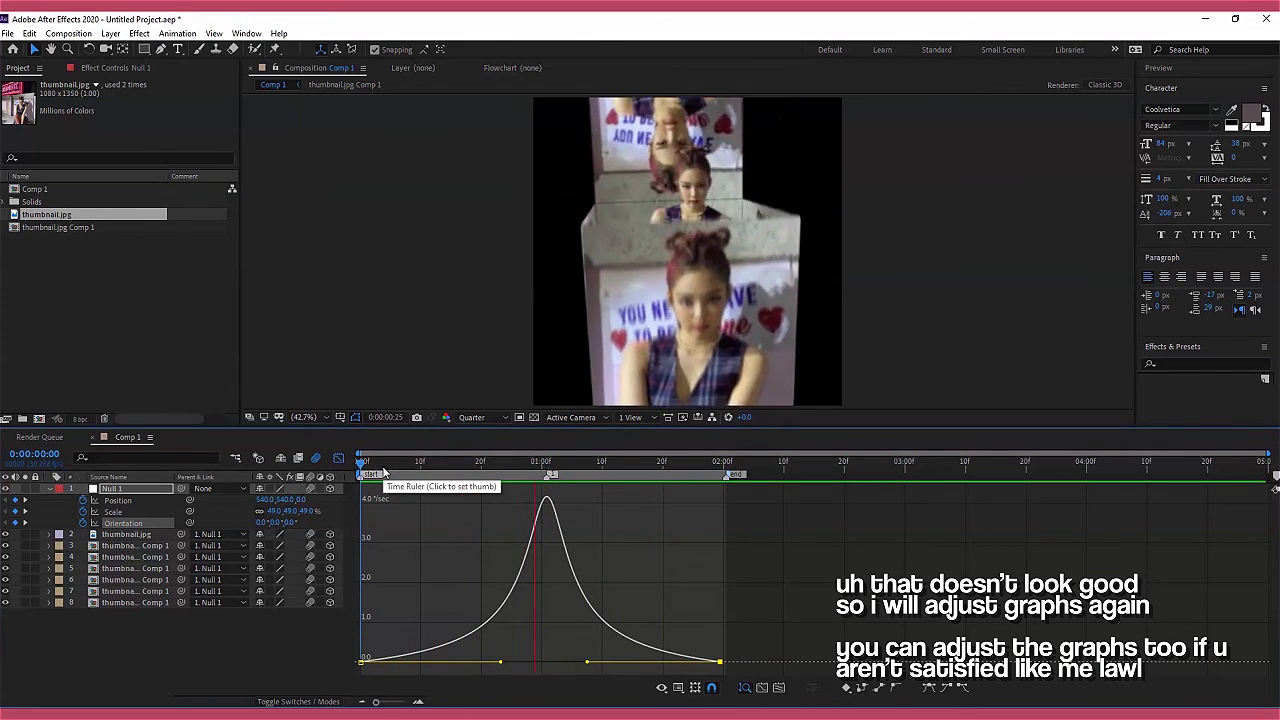
key(space)
click(338, 458)
At the final frame, pre-compose all eight cube layers into Pre-comp 1
drag(470, 462, 724, 519)
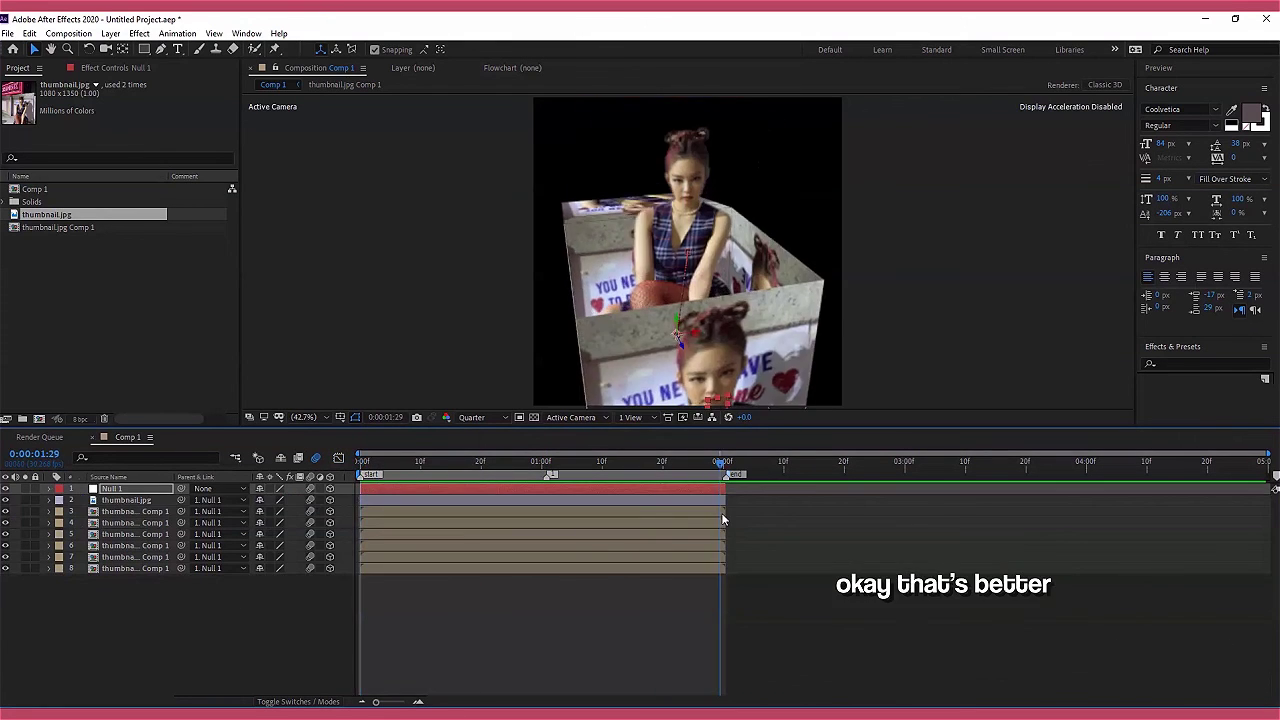
drag(353, 488, 446, 572)
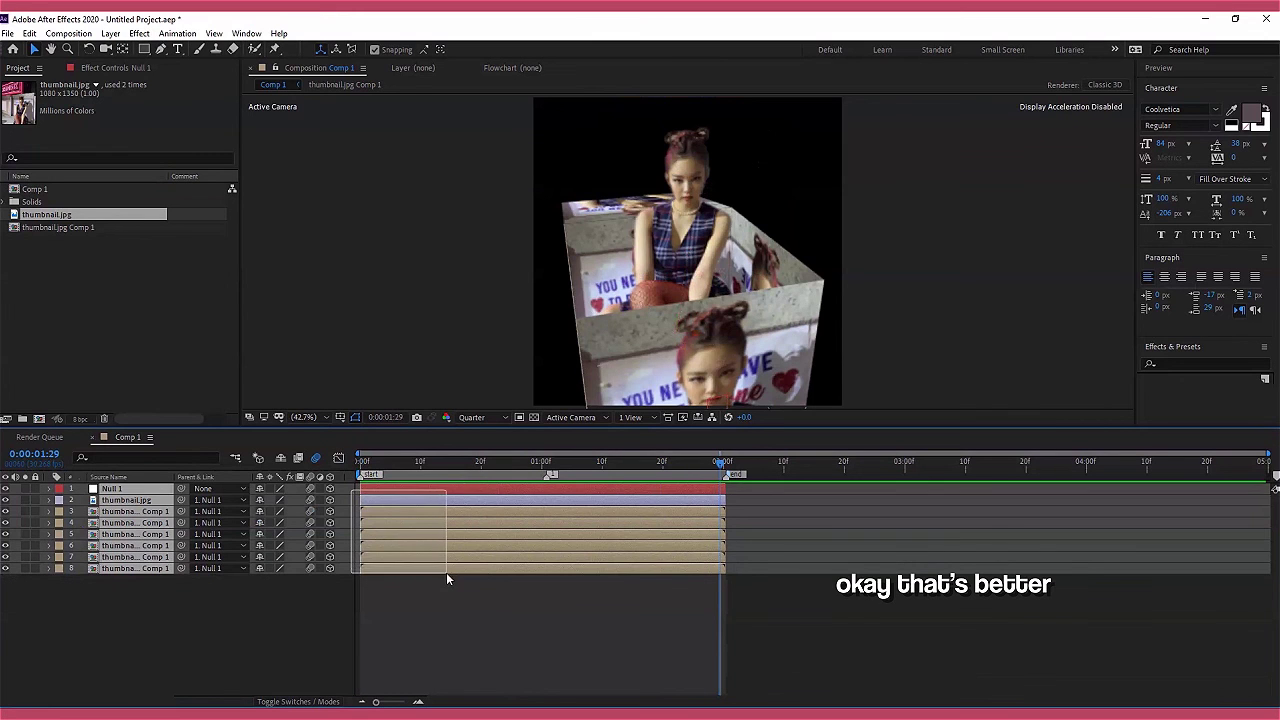
right_click(506, 528)
click(554, 488)
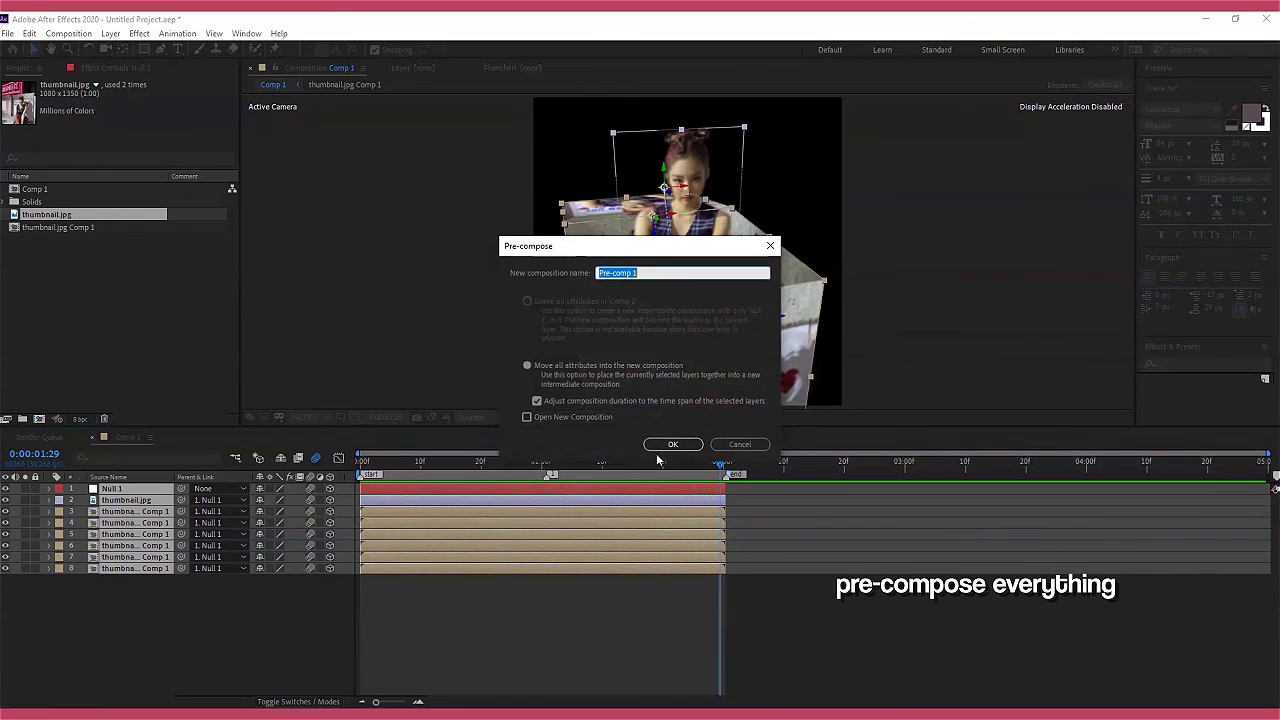
click(662, 445)
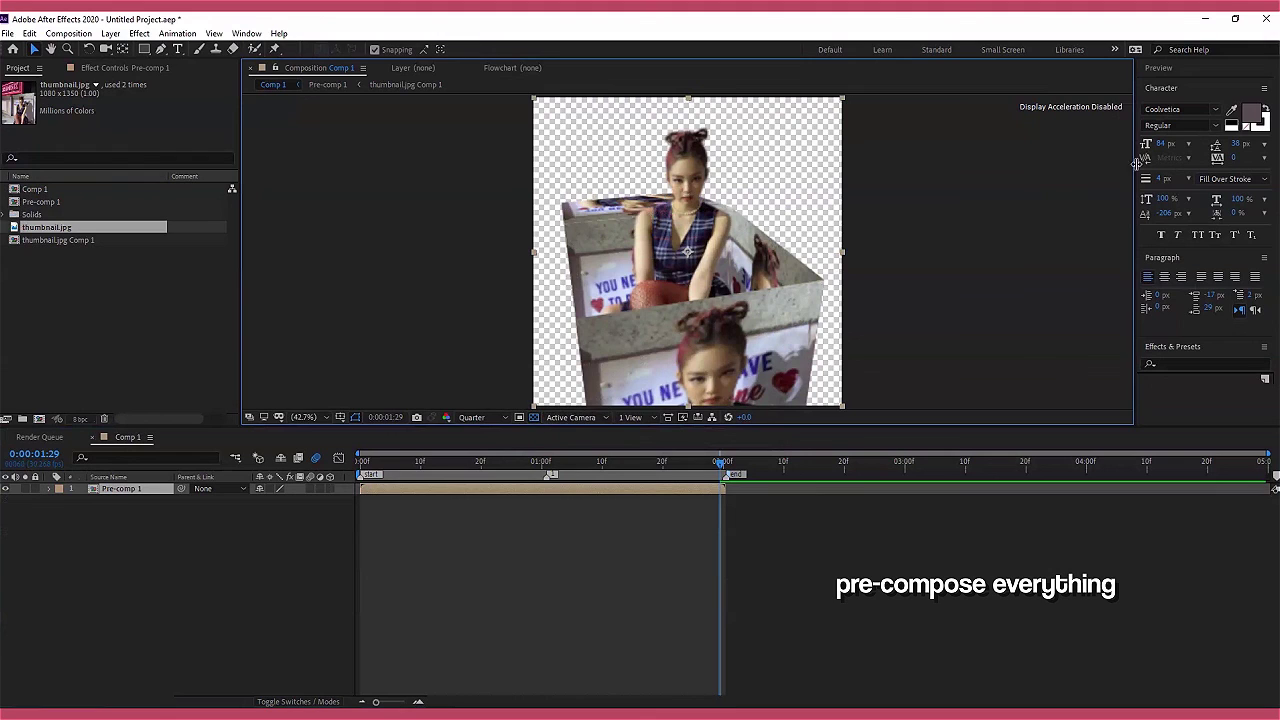
Search the effects for 'drop' and apply Drop Shadow to Pre-comp 1
click(1214, 361)
text(d)
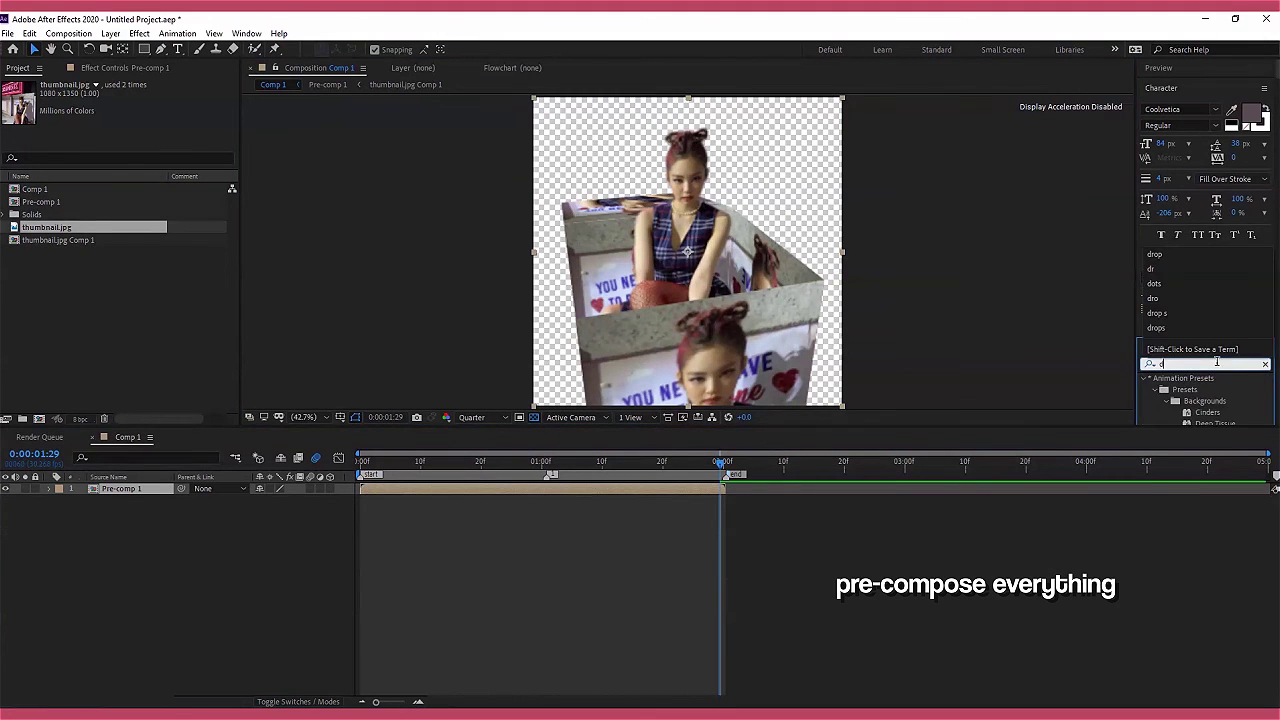
text(rop)
double_click(1216, 366)
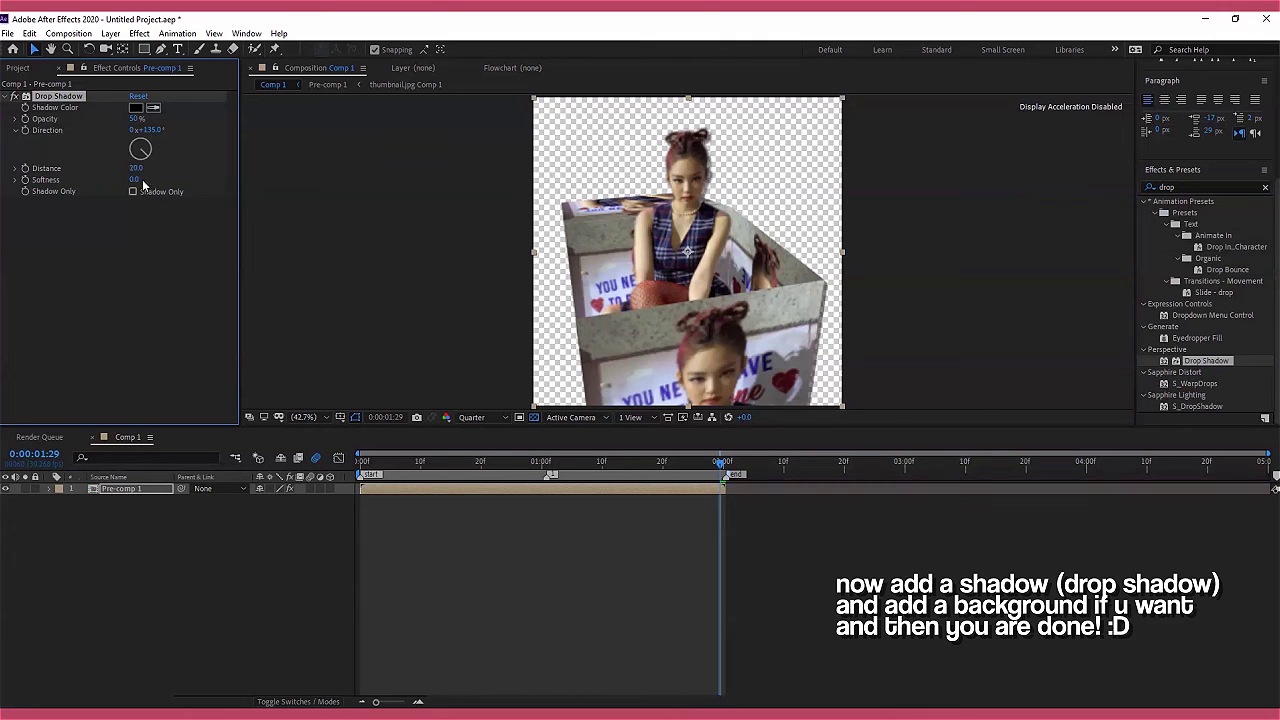
click(474, 417)
At Full resolution, add a pink solid below Pre-comp 1, trimmed to the animation's length
click(470, 450)
right_click(345, 494)
mouse_move(380, 498)
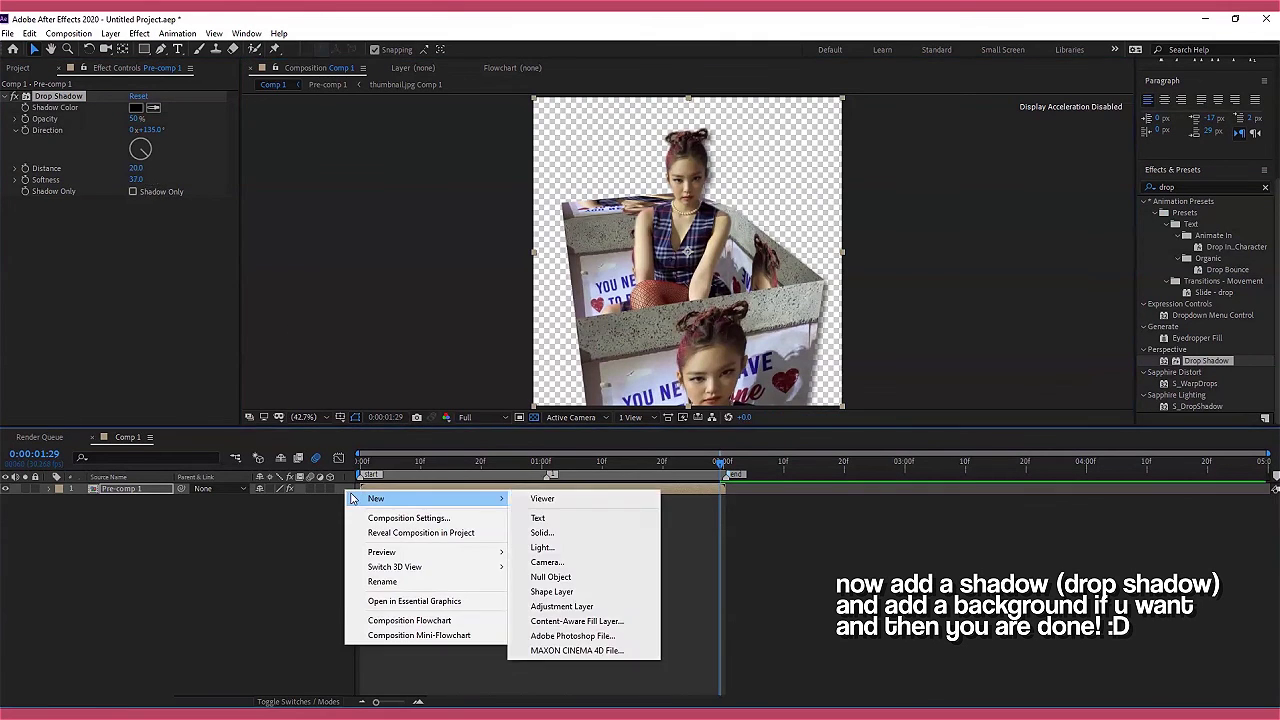
click(557, 541)
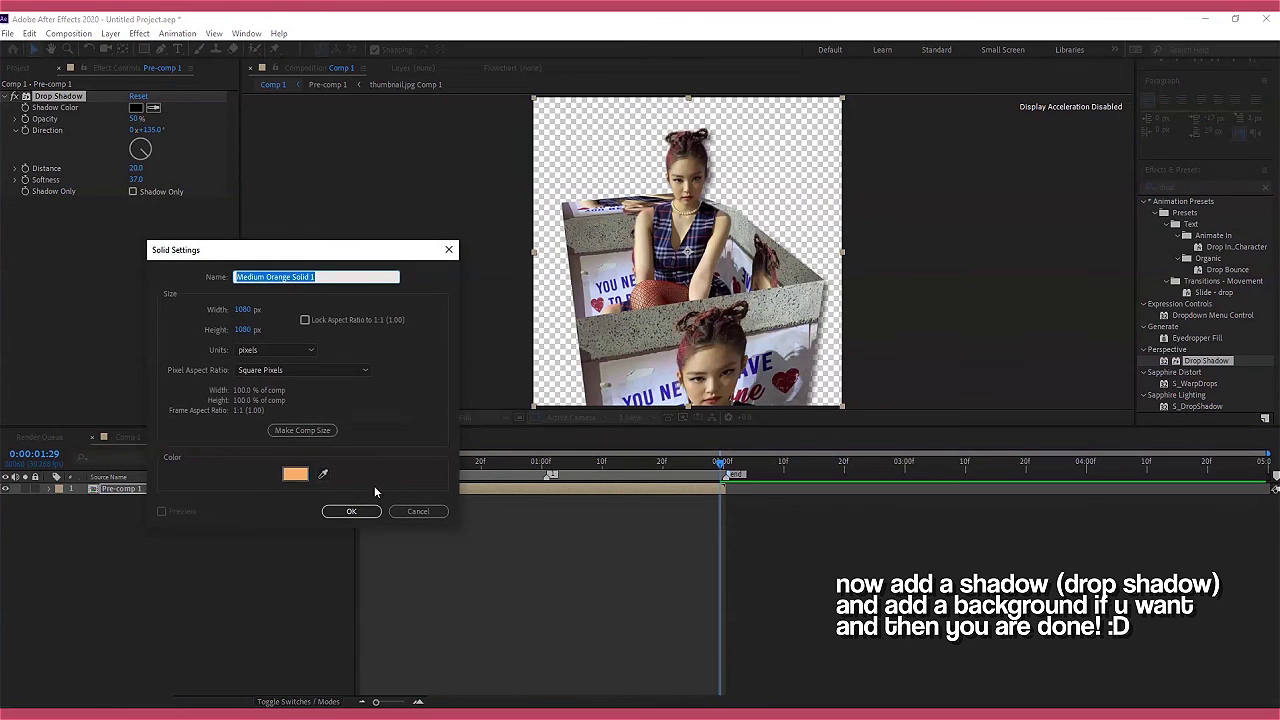
click(303, 478)
click(285, 373)
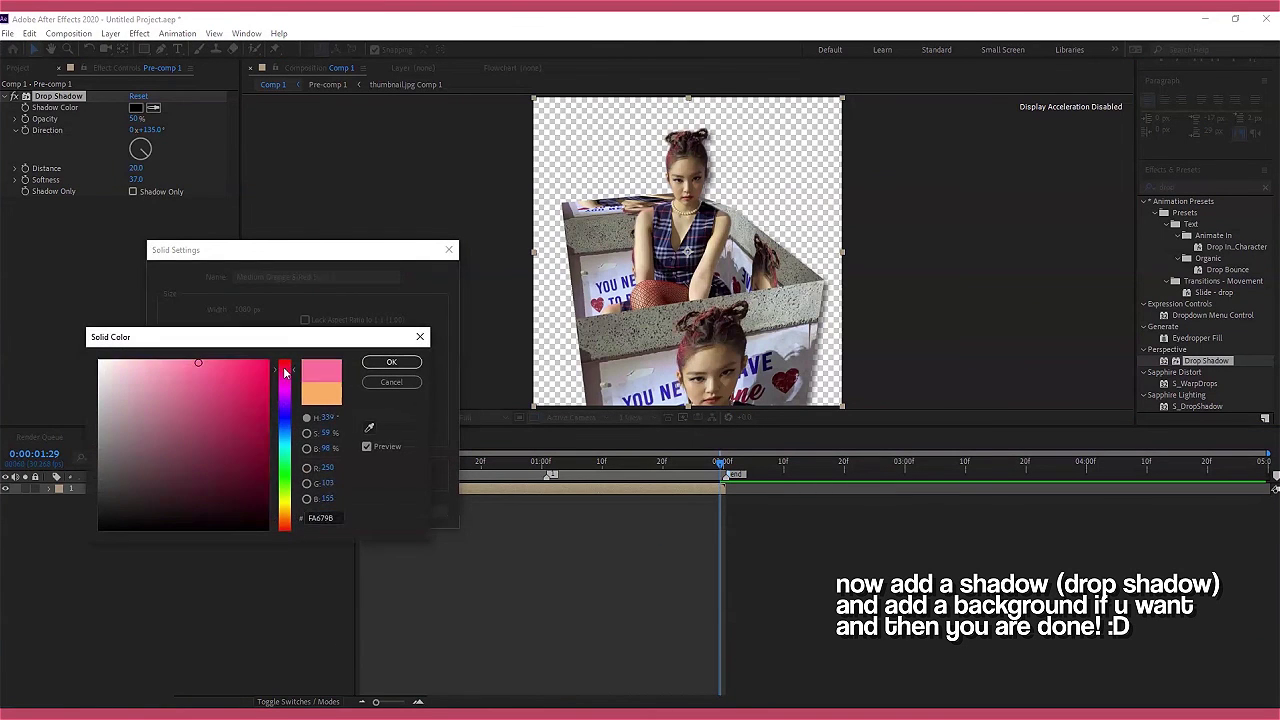
click(391, 362)
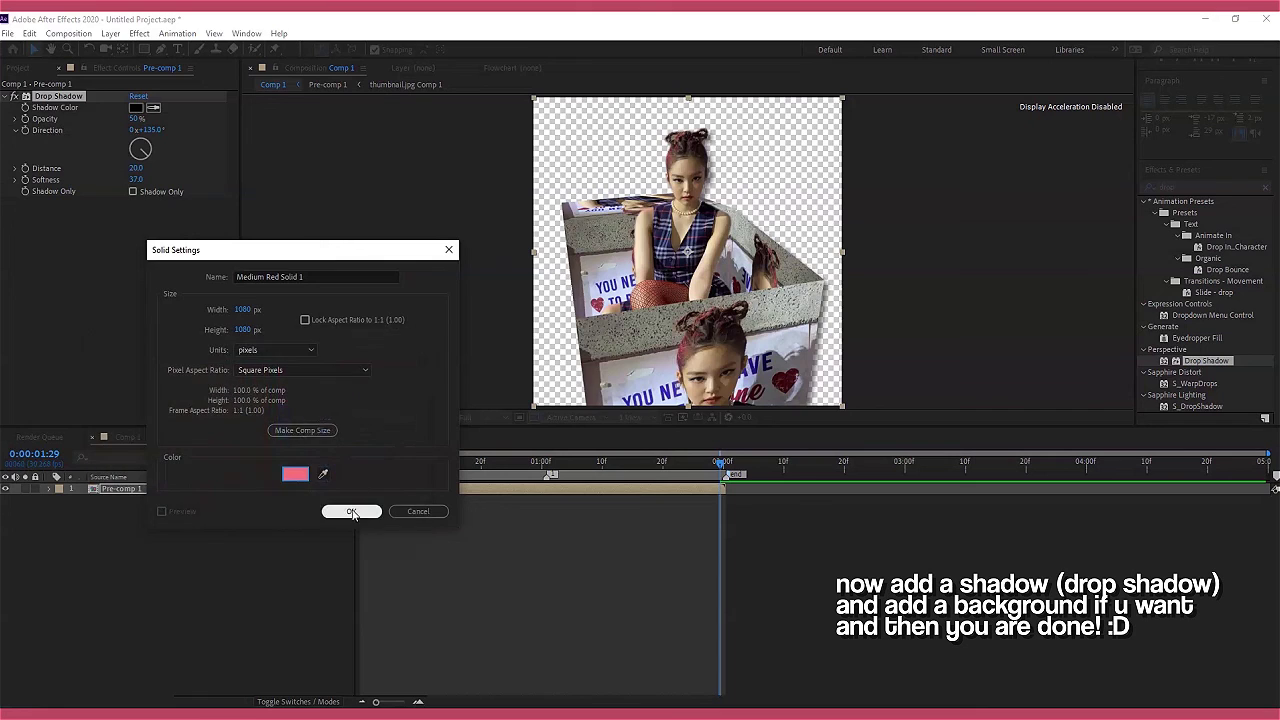
click(350, 509)
drag(130, 488, 195, 518)
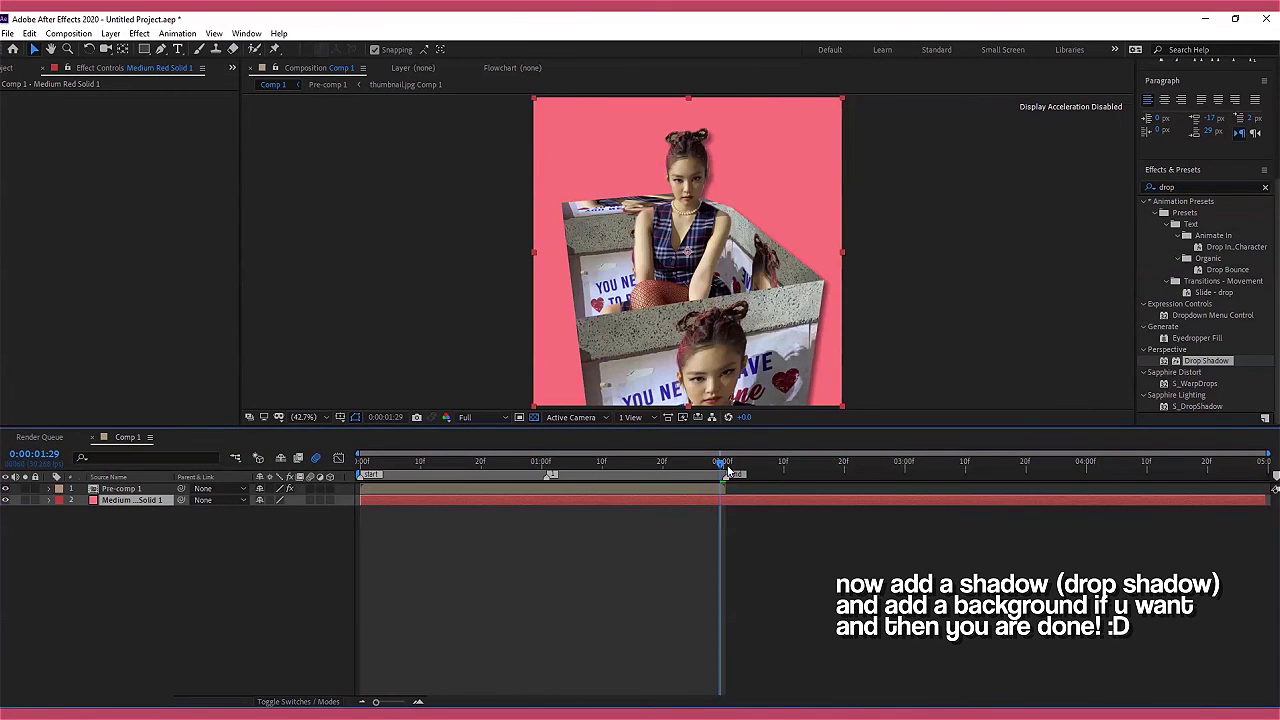
key(alt+])
At the first frame, add a Gradient Overlay layer style to the pink solid
drag(729, 464, 394, 471)
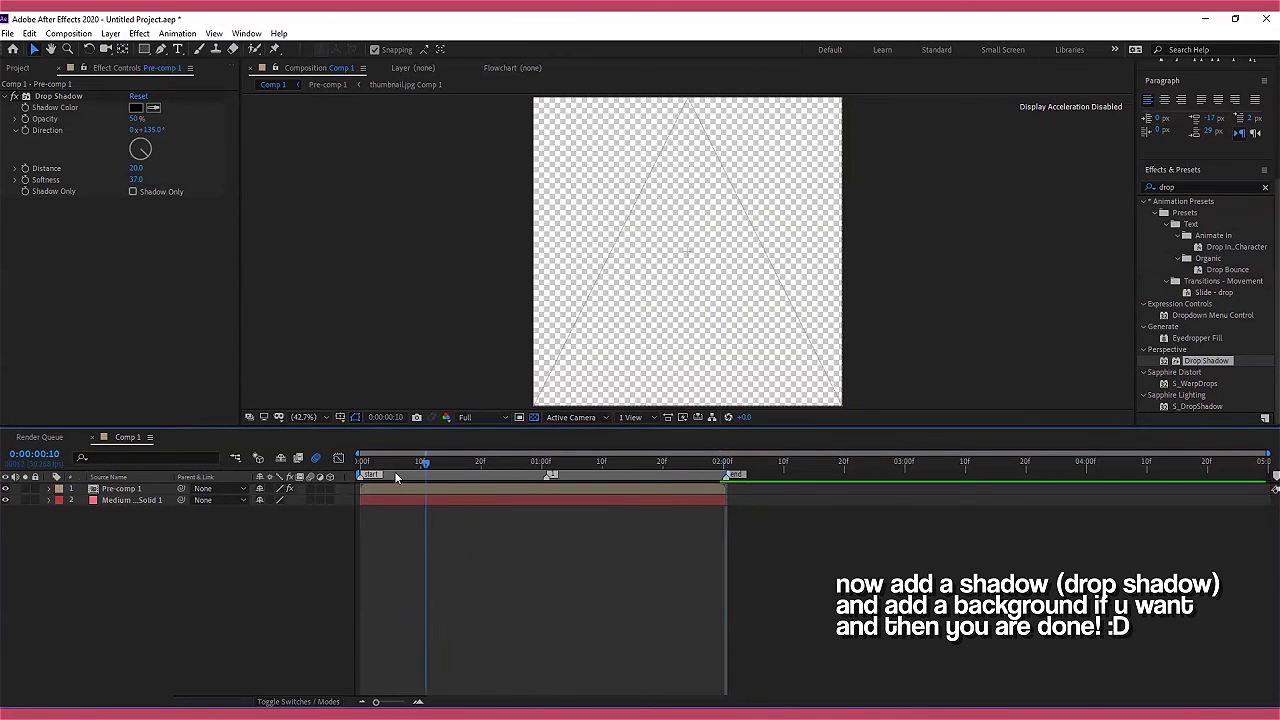
key(Home)
click(130, 500)
right_click(140, 500)
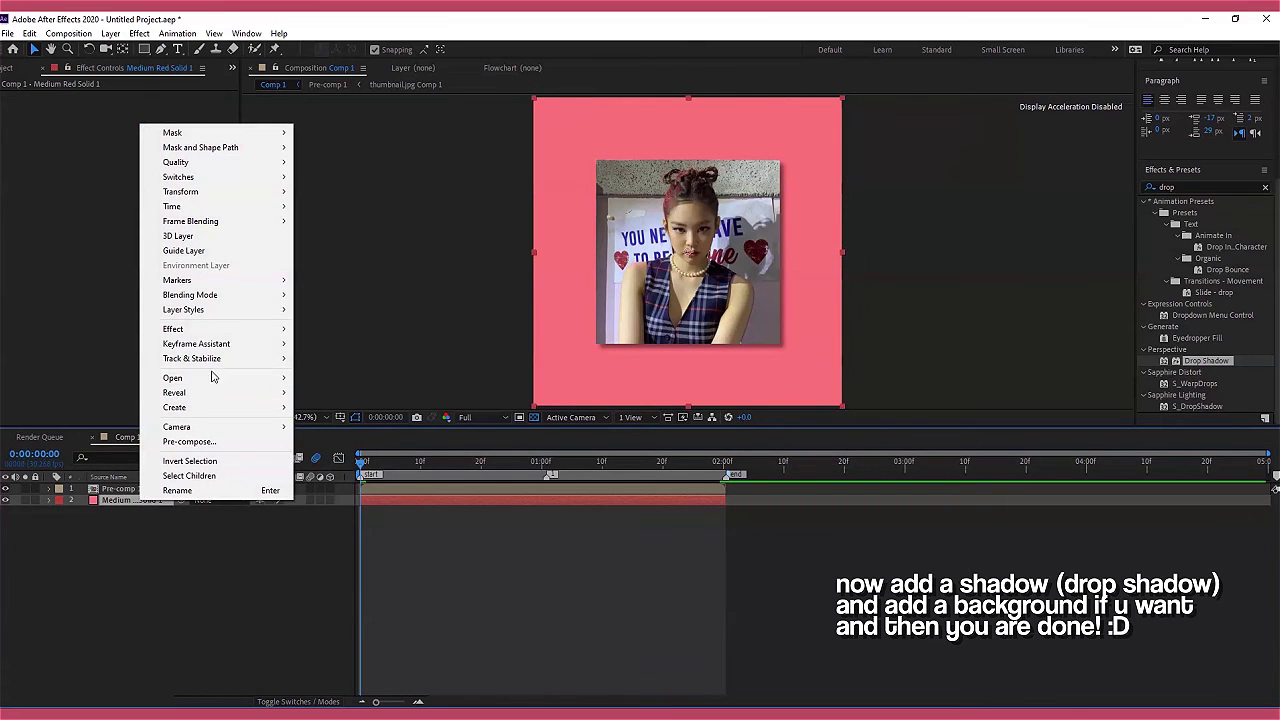
mouse_move(200, 309)
click(345, 464)
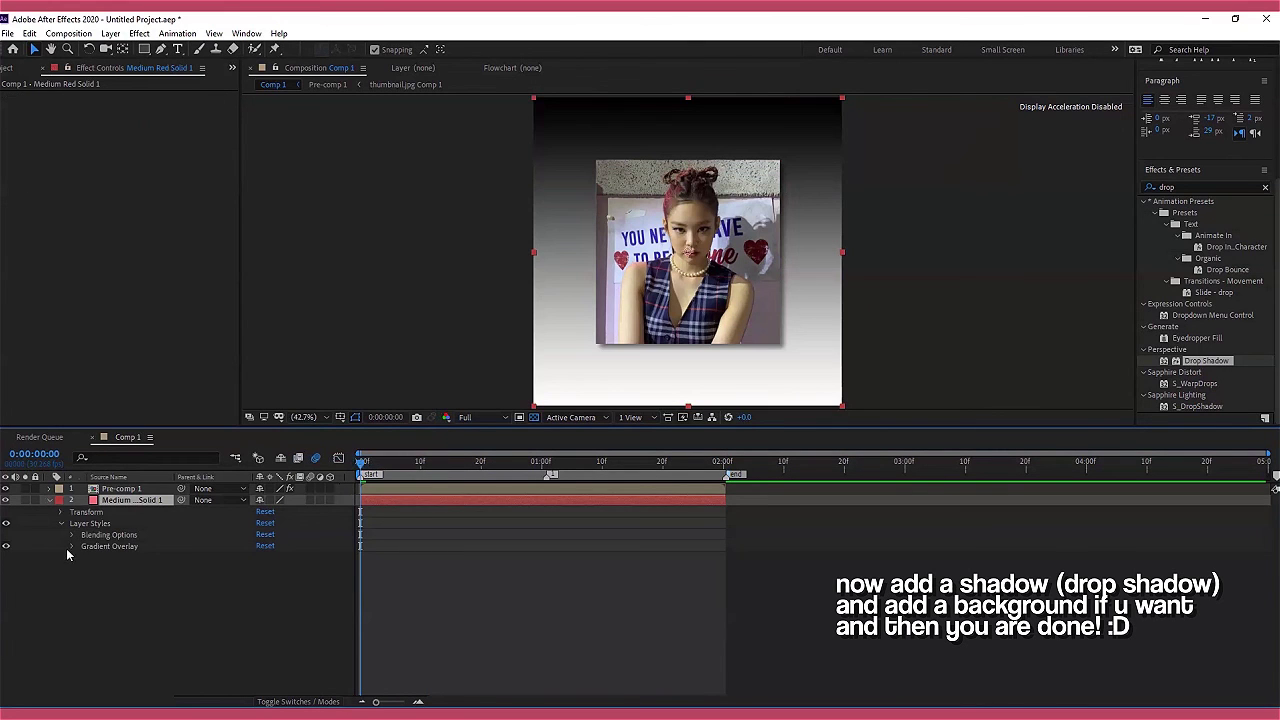
Make the gradient run from pink at the top to light blue at the bottom
click(283, 580)
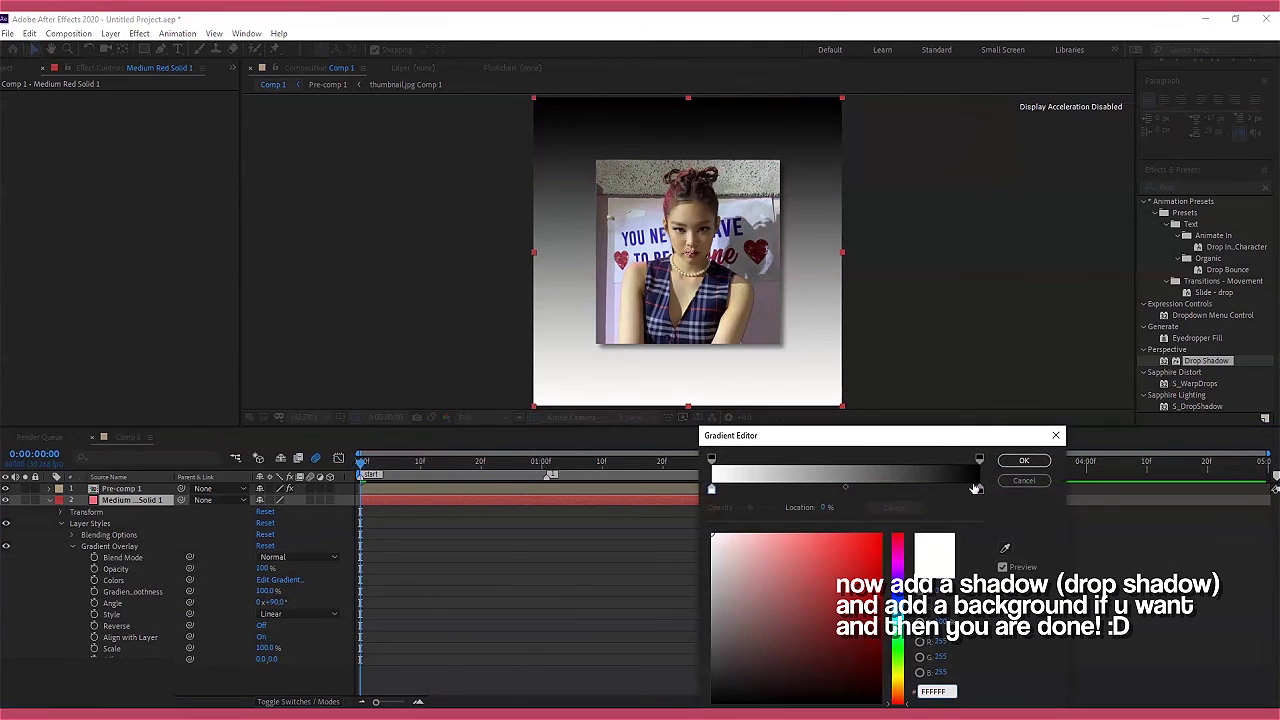
click(1002, 549)
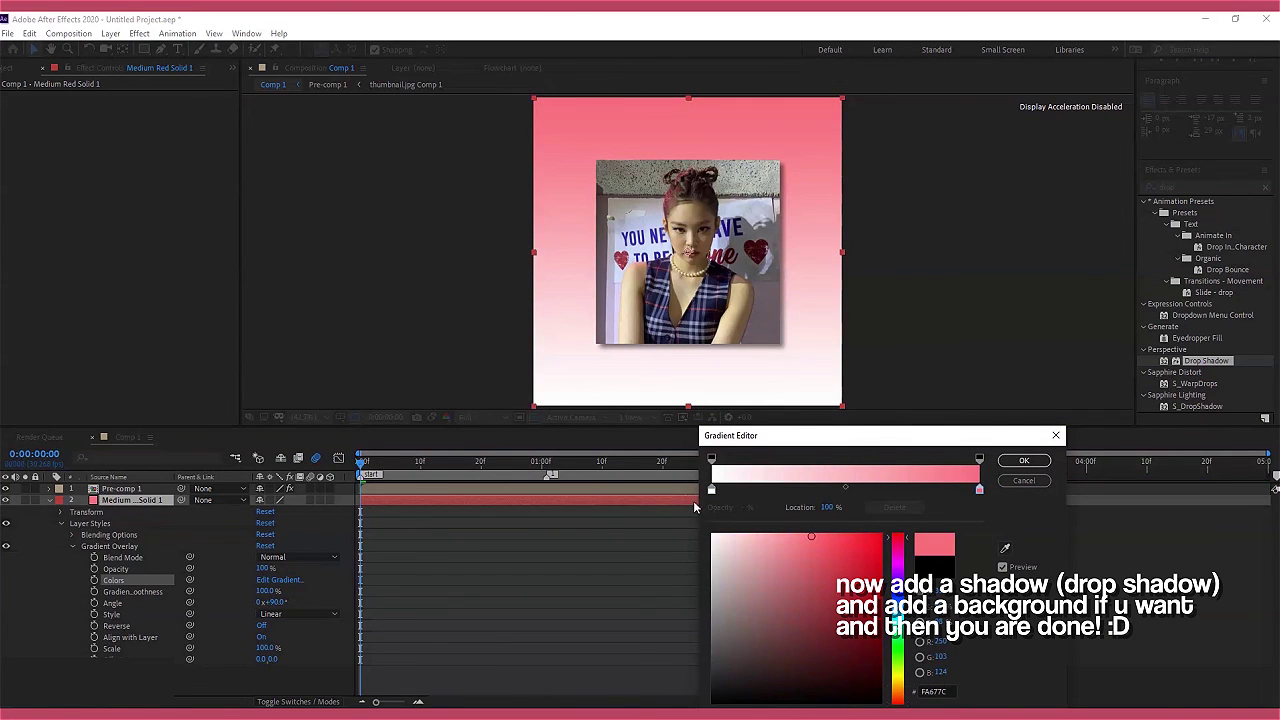
drag(723, 567, 706, 640)
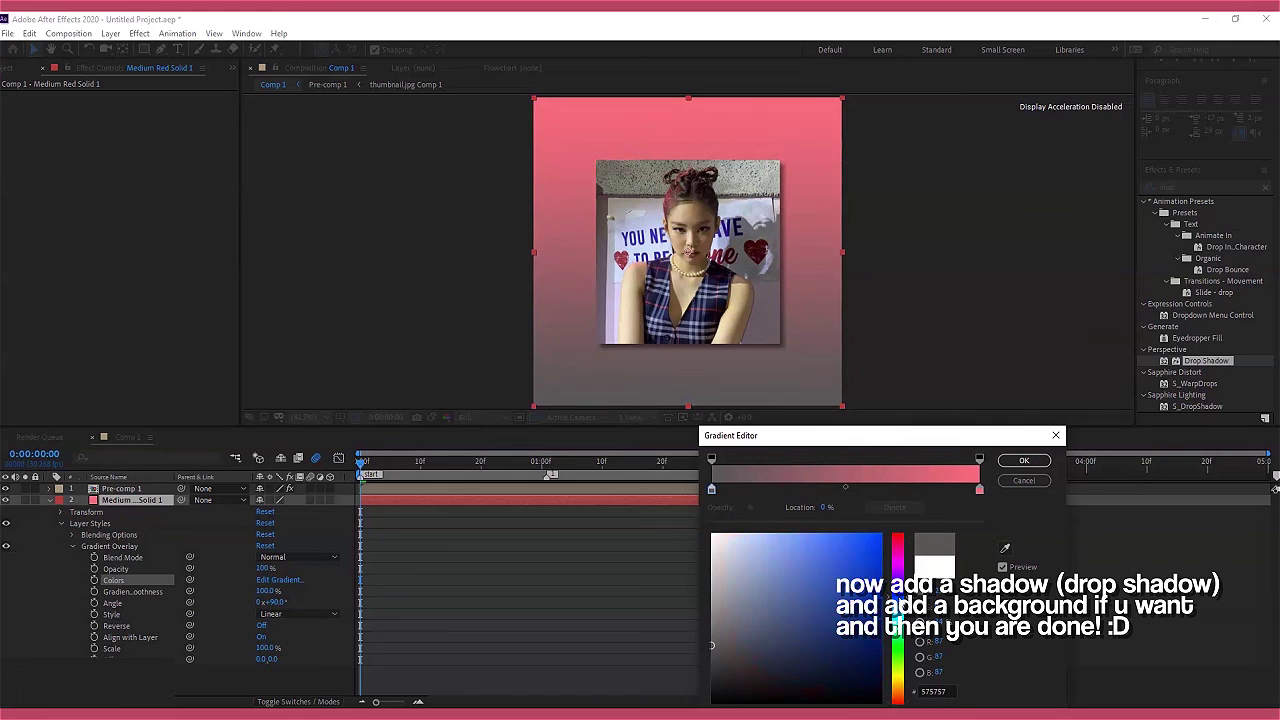
drag(804, 554, 790, 508)
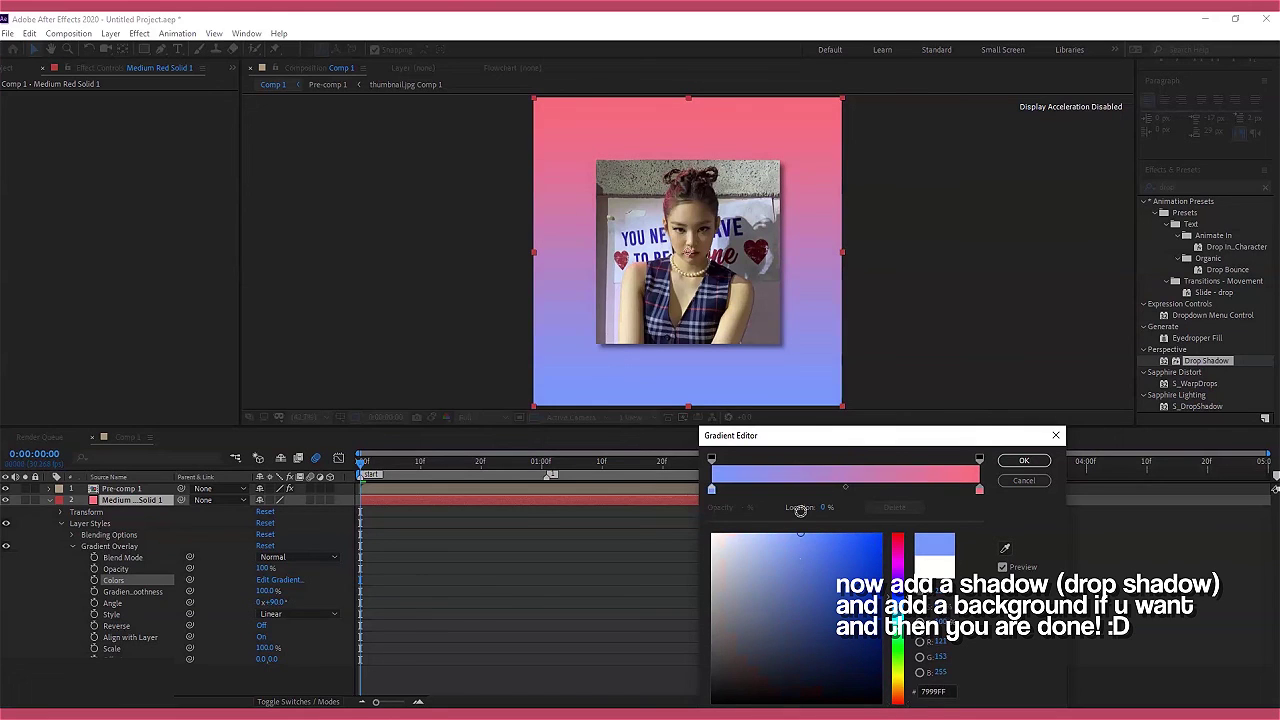
click(1024, 460)
click(626, 539)
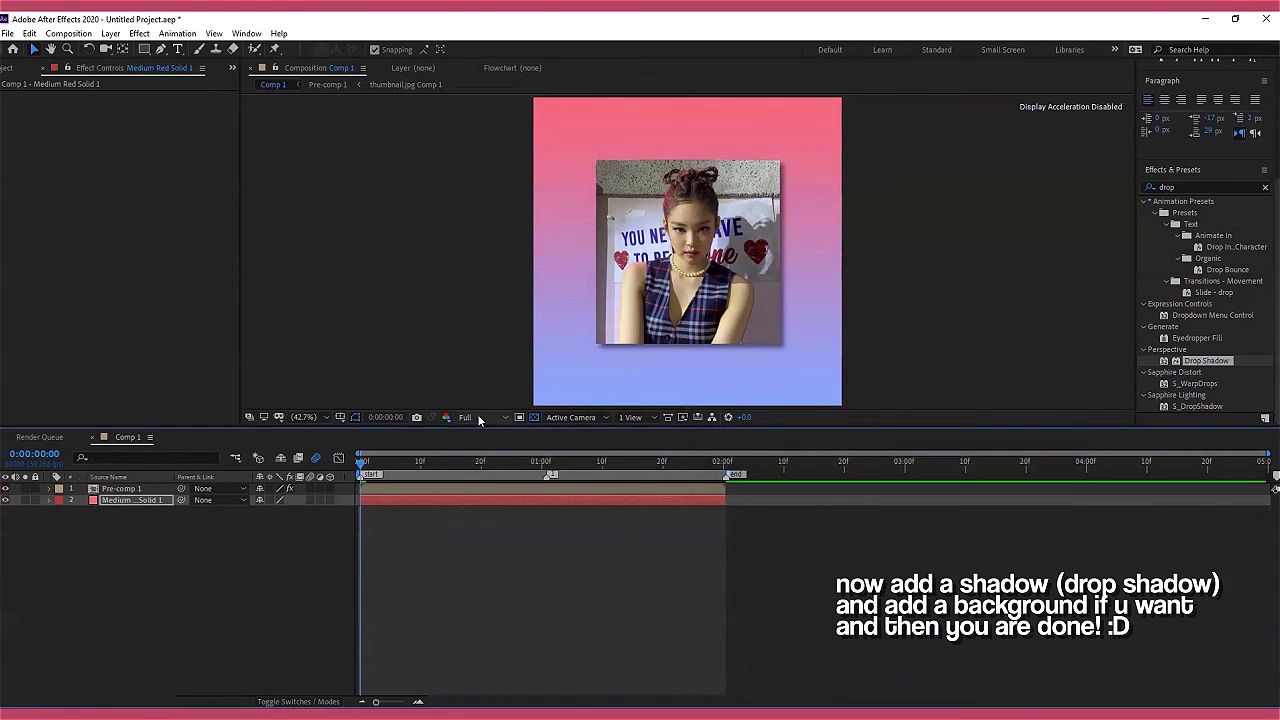
Set the preview resolution to Quarter and play the finished cube animation
click(477, 414)
click(495, 492)
key(space)
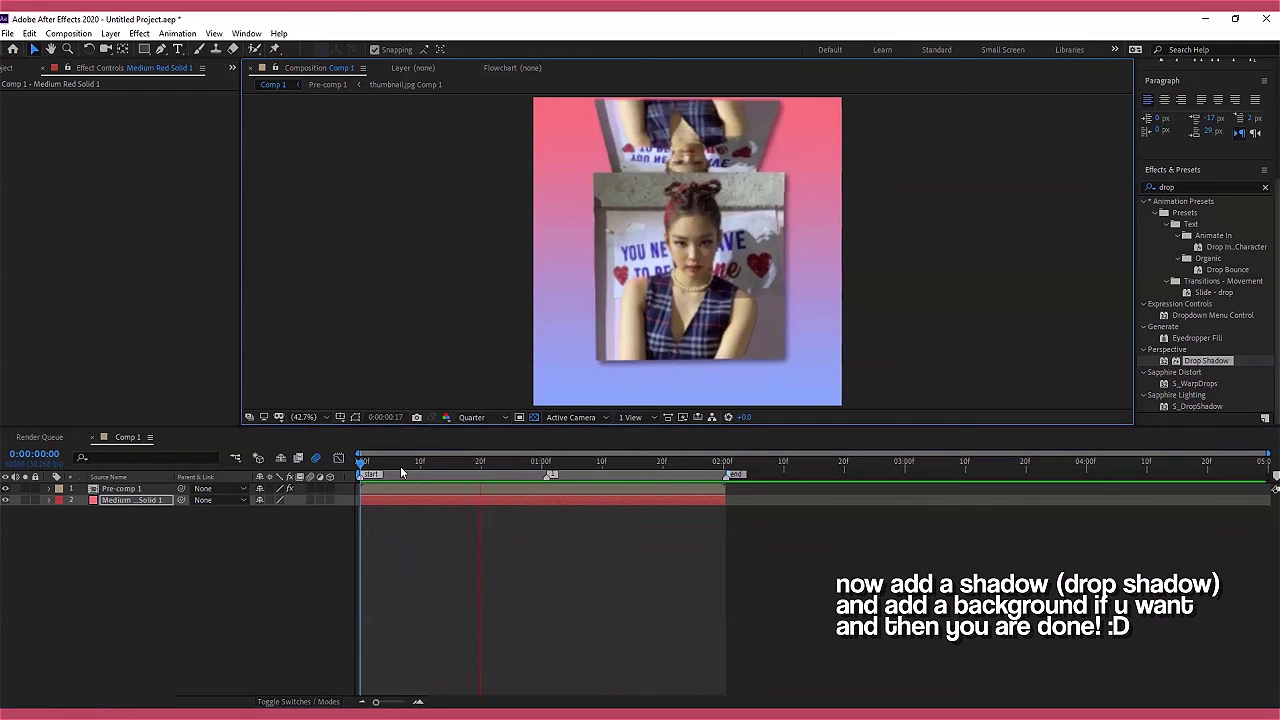